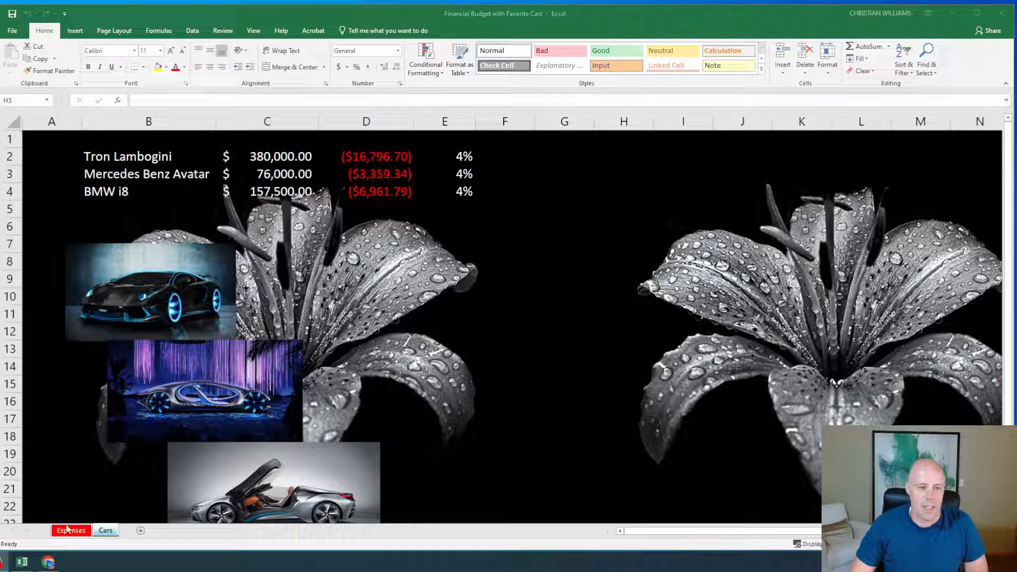
Show the Expenses sheet of the financial budget workbook.
click(75, 533)
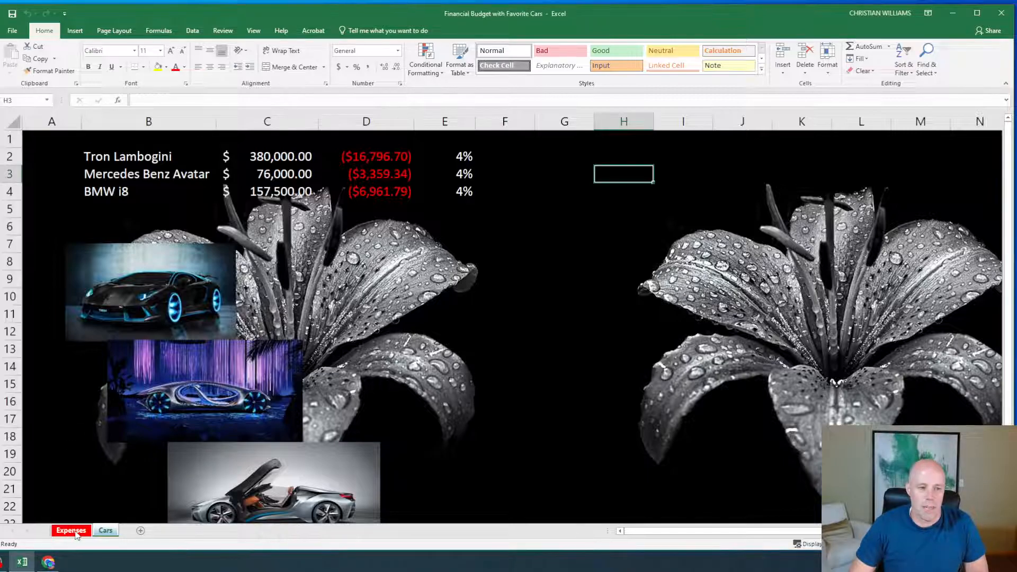
click(74, 531)
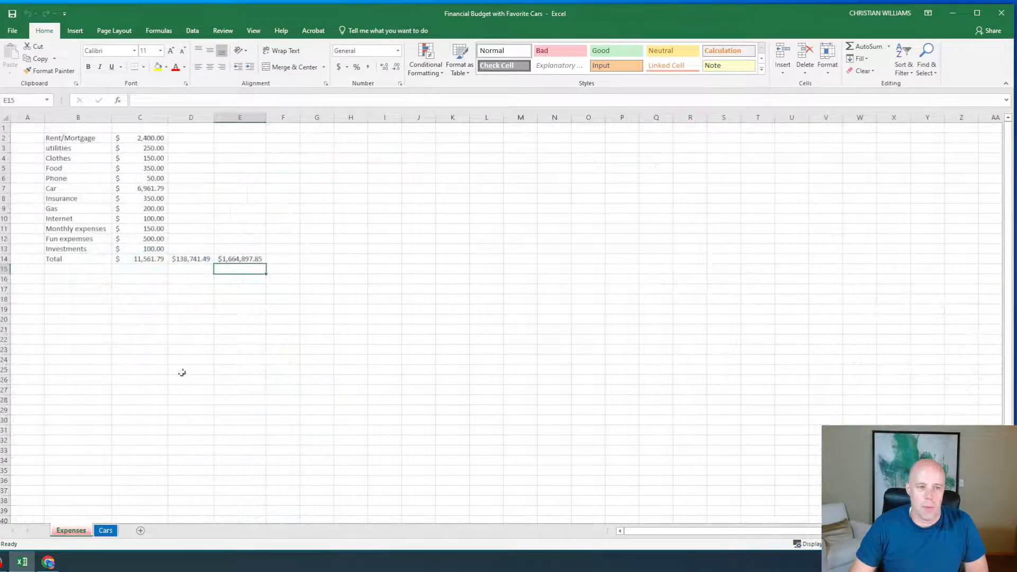
Create a new blank workbook.
click(16, 35)
click(21, 76)
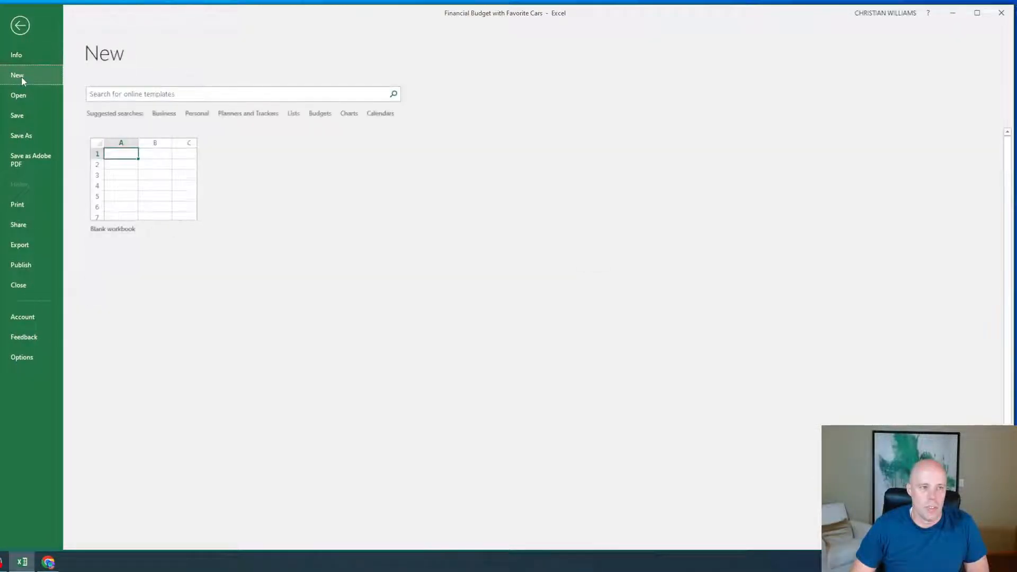
key(Escape)
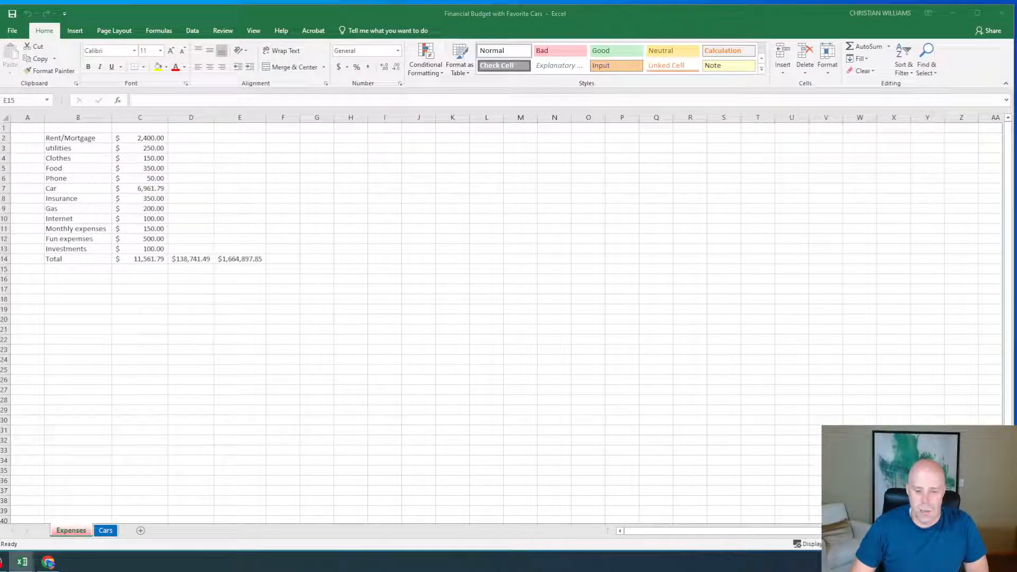
click(305, 11)
drag(305, 11, 144, 15)
drag(812, 439, 1013, 551)
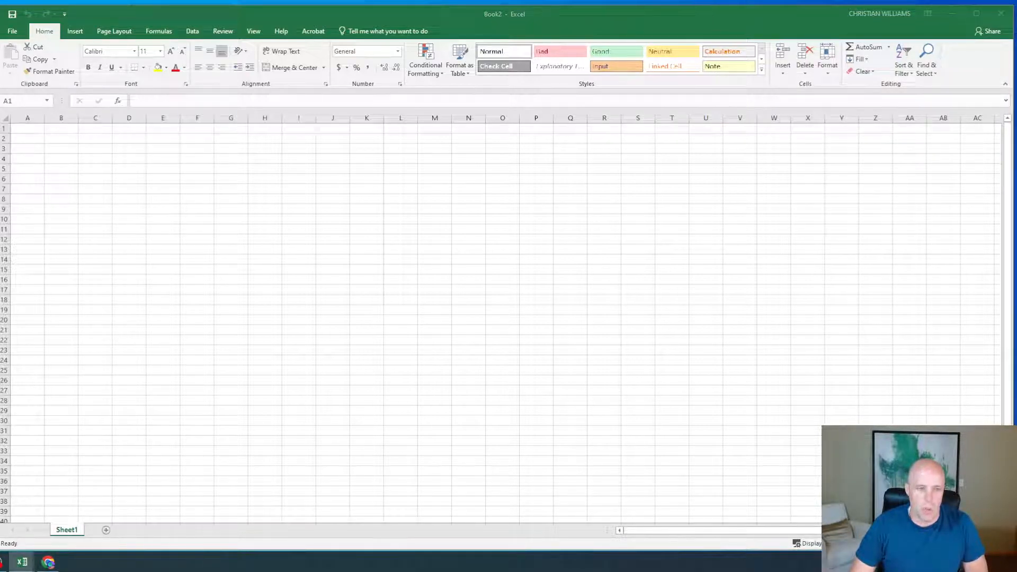
Enter the expense label "Rent/Mortgage" in cell B2 of the new workbook.
click(57, 139)
click(62, 140)
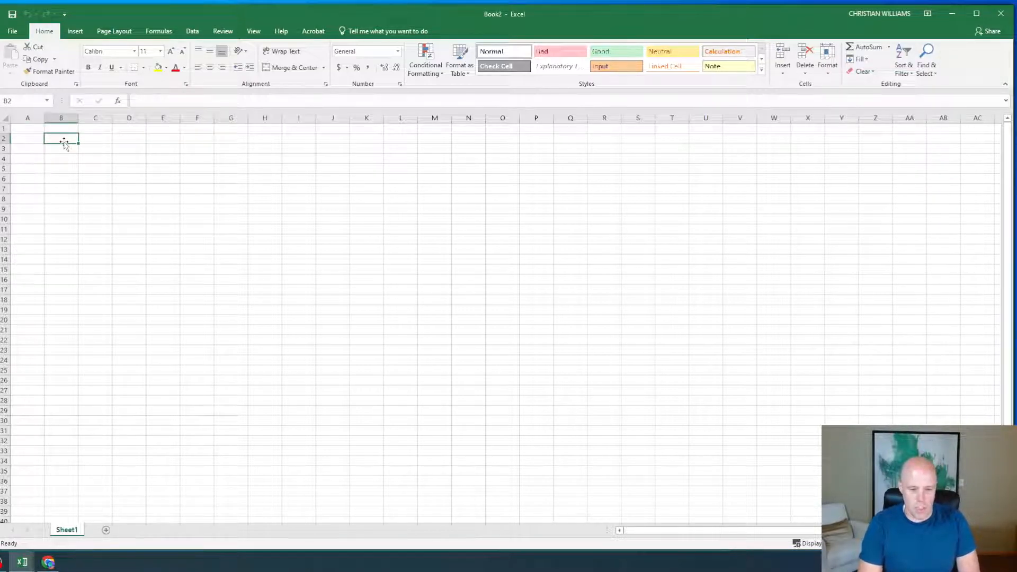
text(Ren)
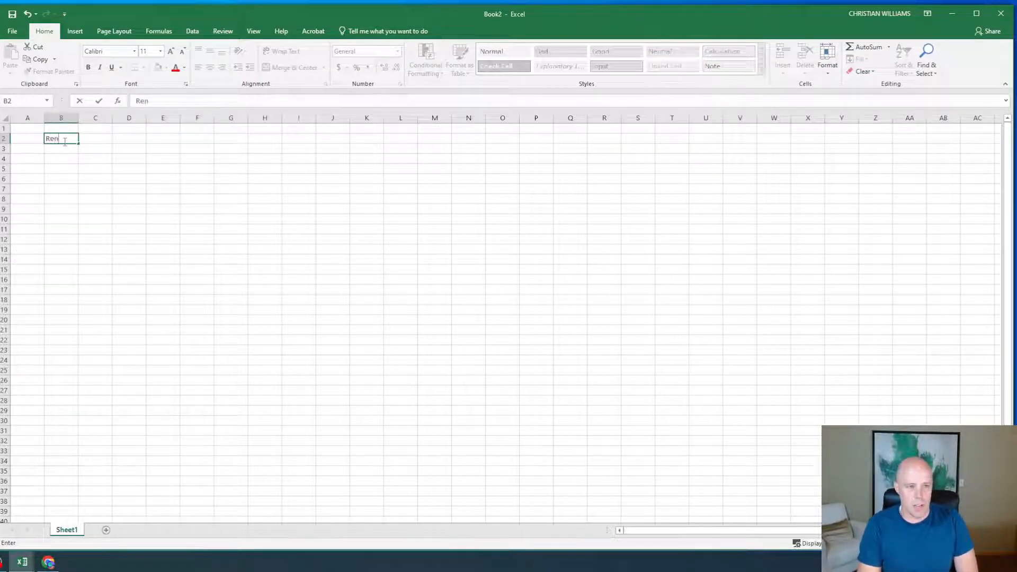
text(t/Mort)
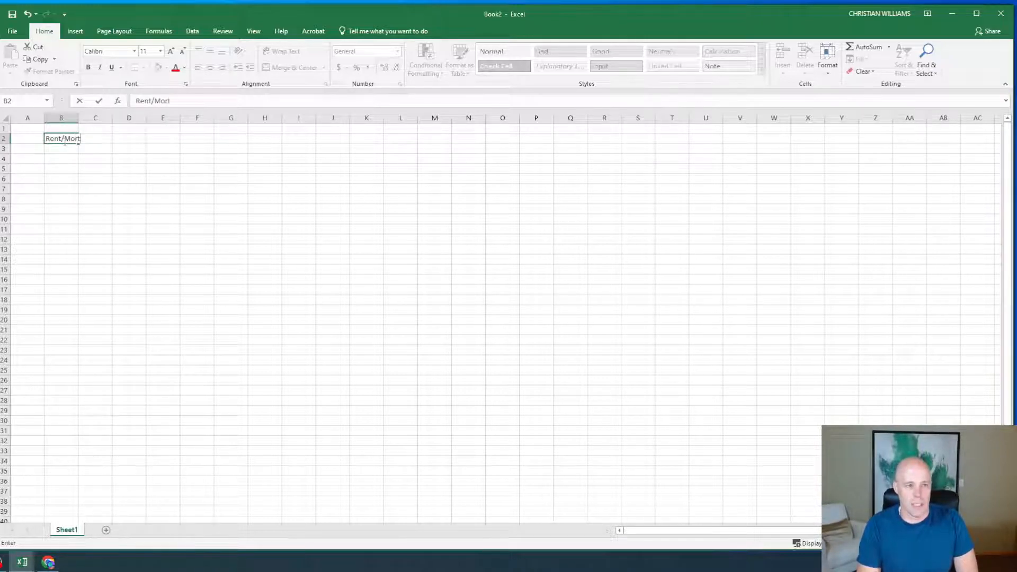
text(gage)
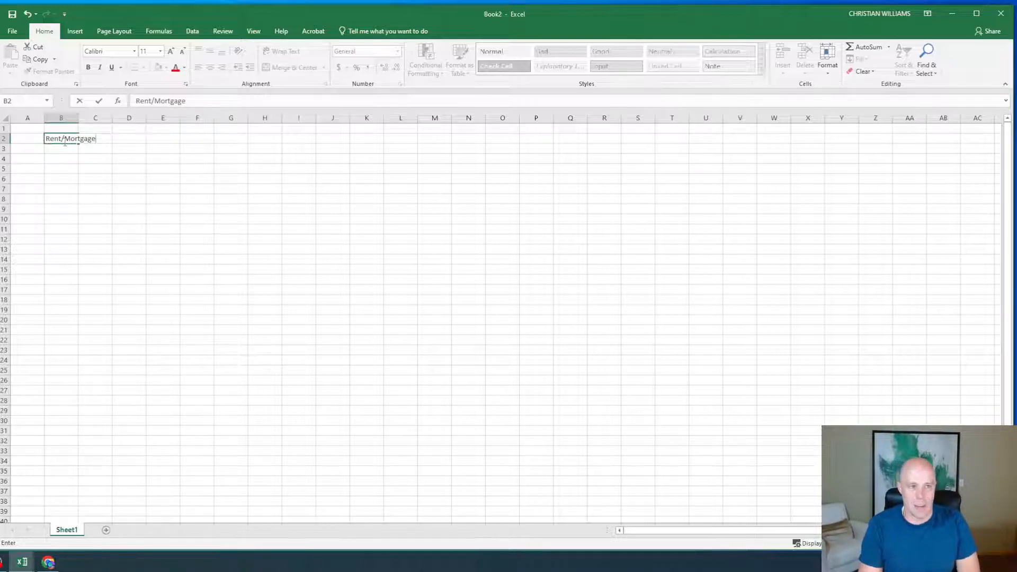
key(Return)
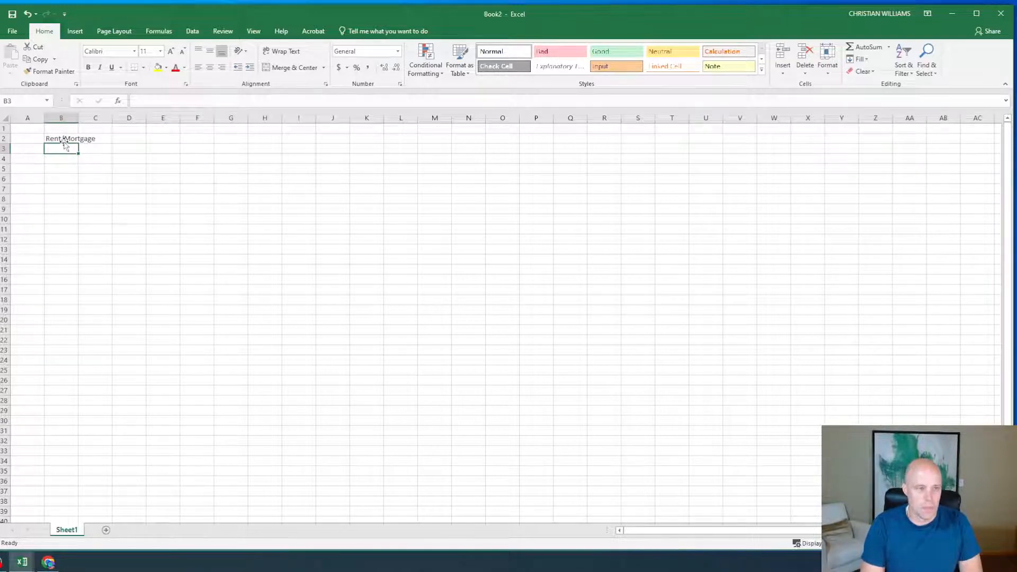
Add the expense labels "Utilities" in B3 and "Clothes" in B4.
text(U)
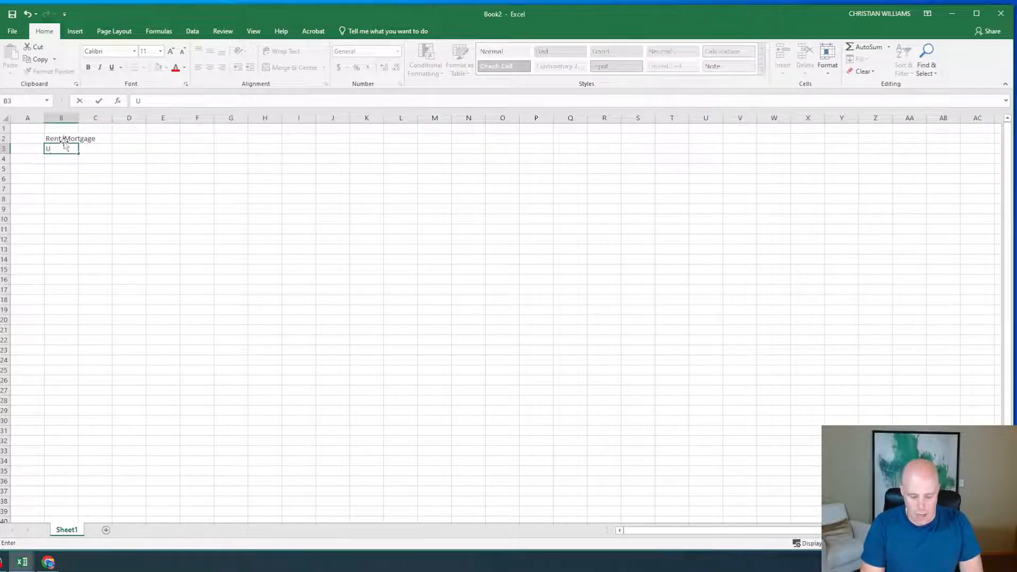
text(tilities)
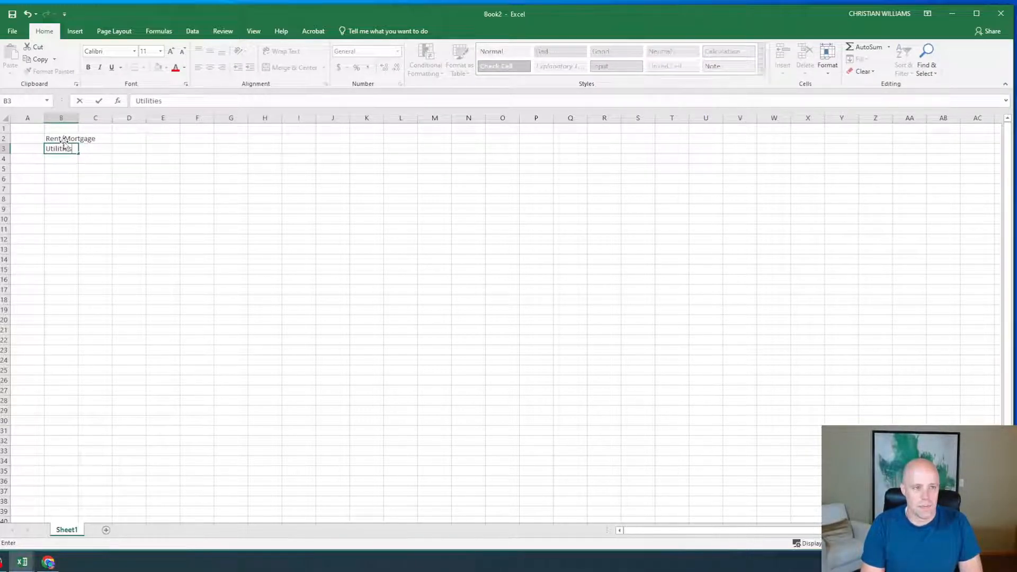
key(Return)
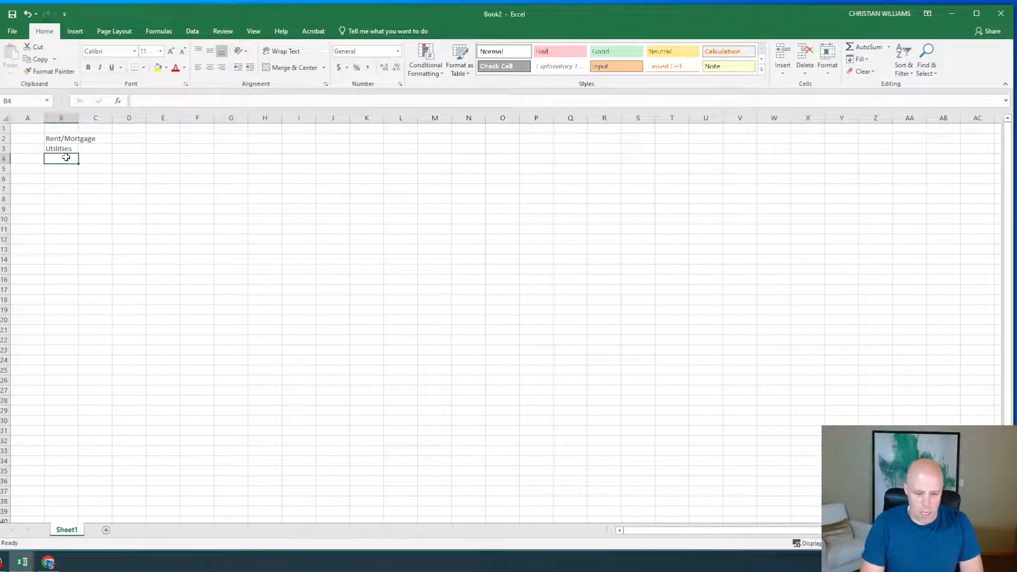
text(Cloth)
text(ing)
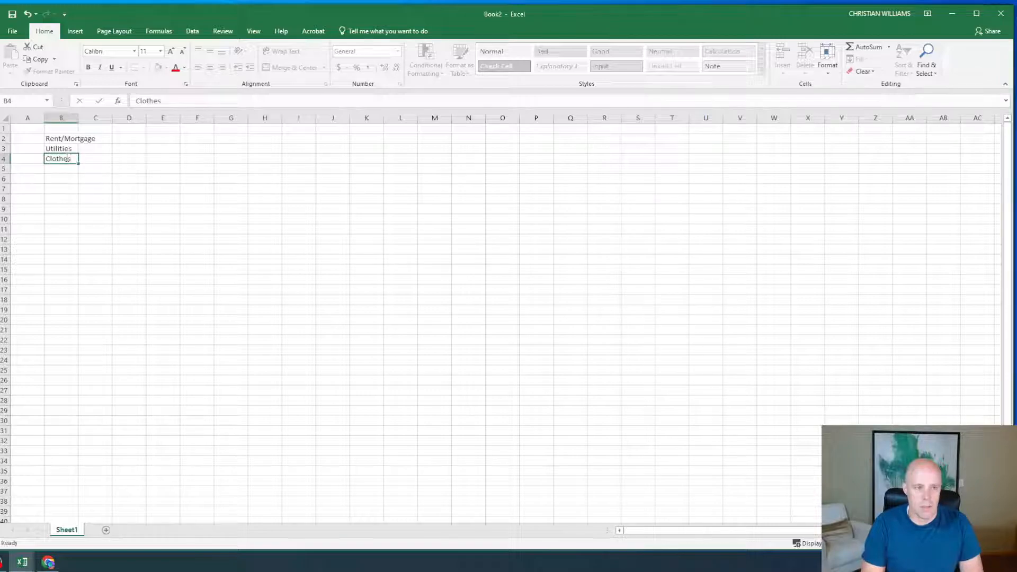
key(Return)
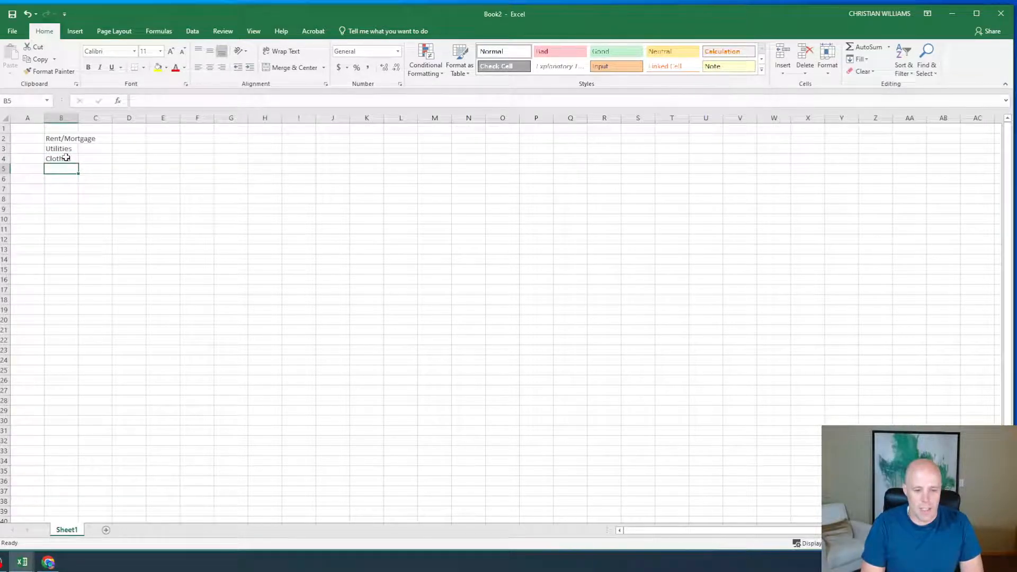
Add the expense labels "Food", "Phone" and "Car" in cells B5 to B7.
text(Foo)
text(f)
key(BackSpace)
text(d)
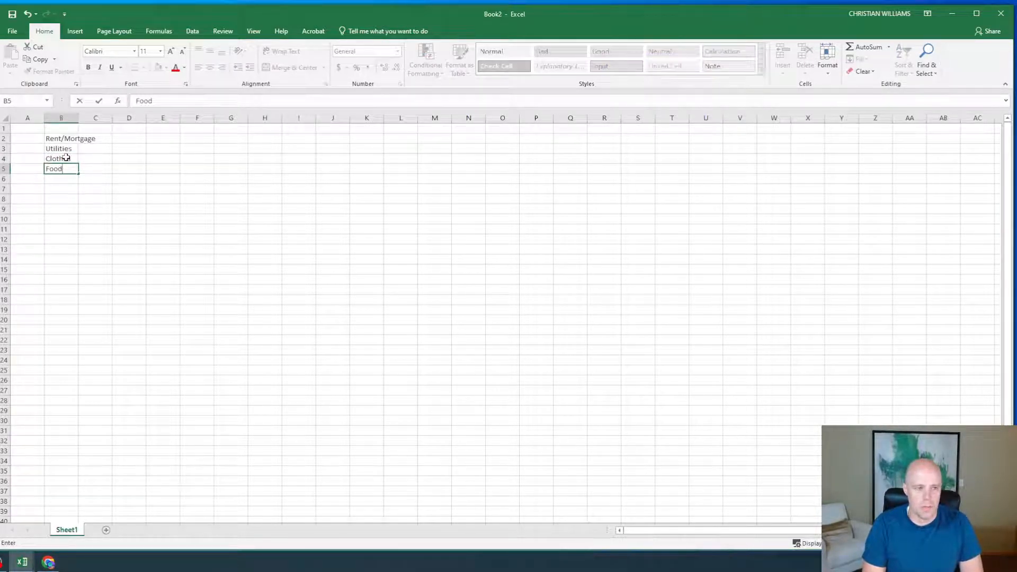
key(Return)
text(P)
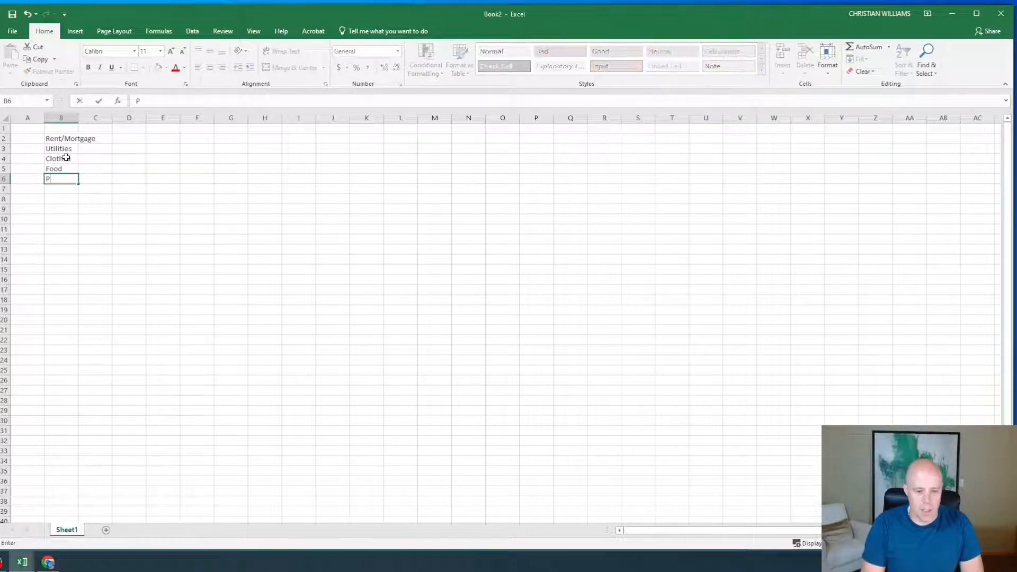
text(hone)
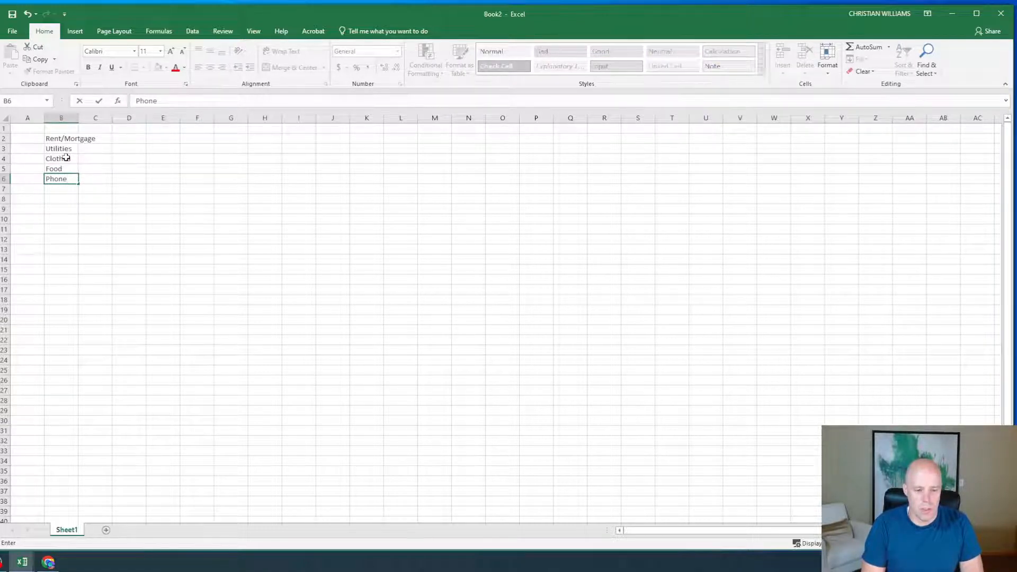
key(Return)
text(Car)
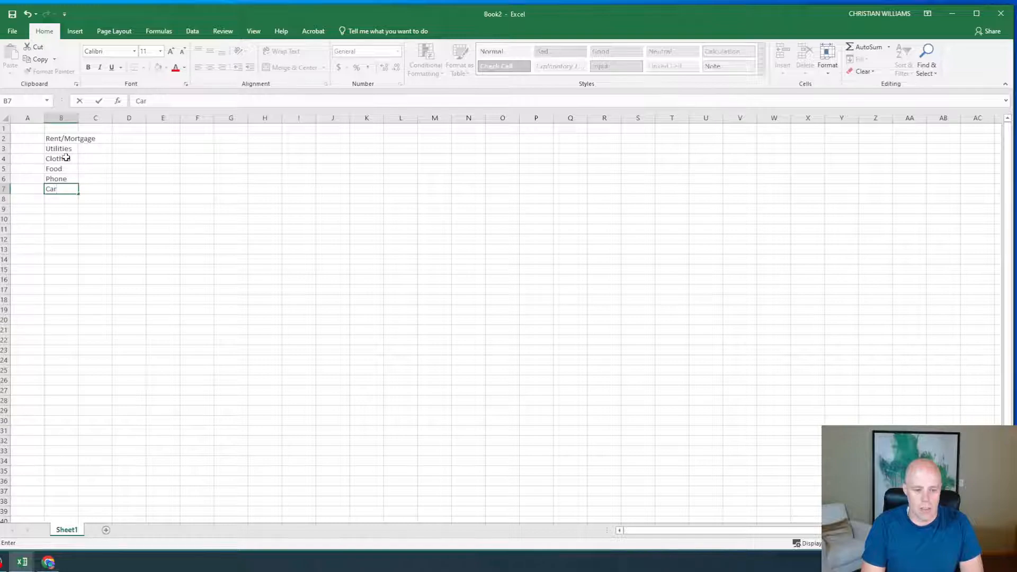
key(Return)
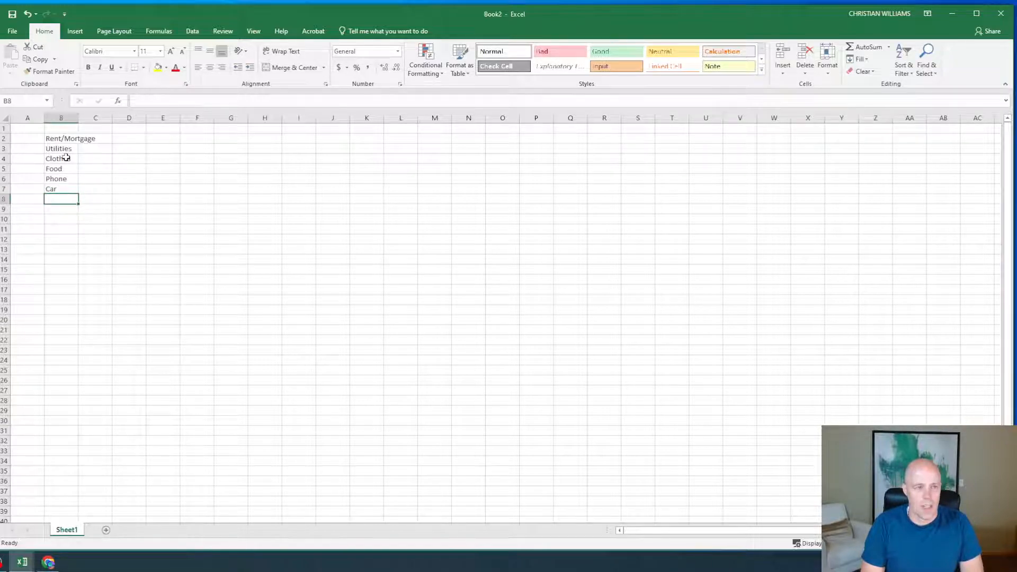
Add the expense labels "Insurance" in B8 and "Gas" in B9.
text(Insurance)
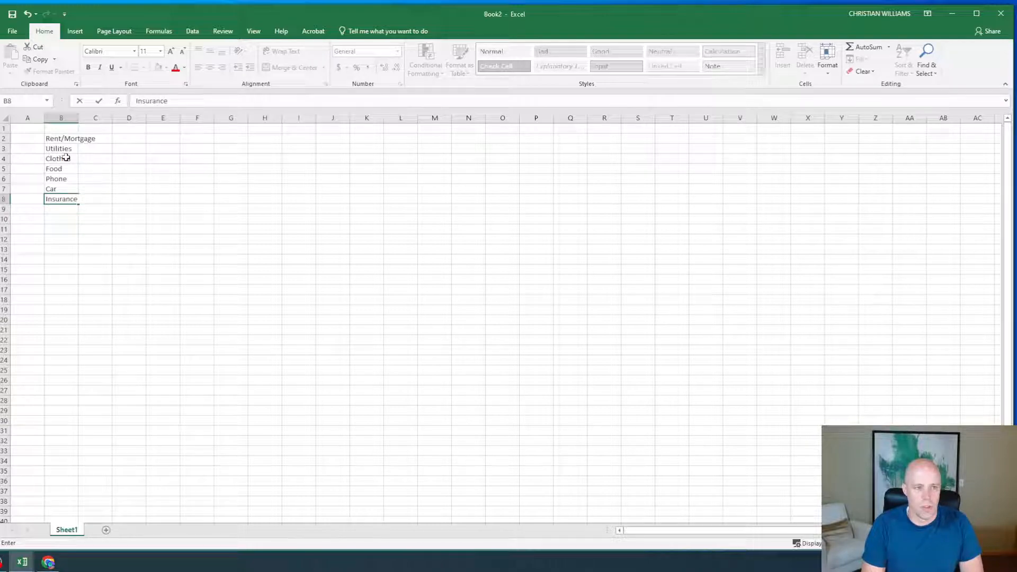
key(Return)
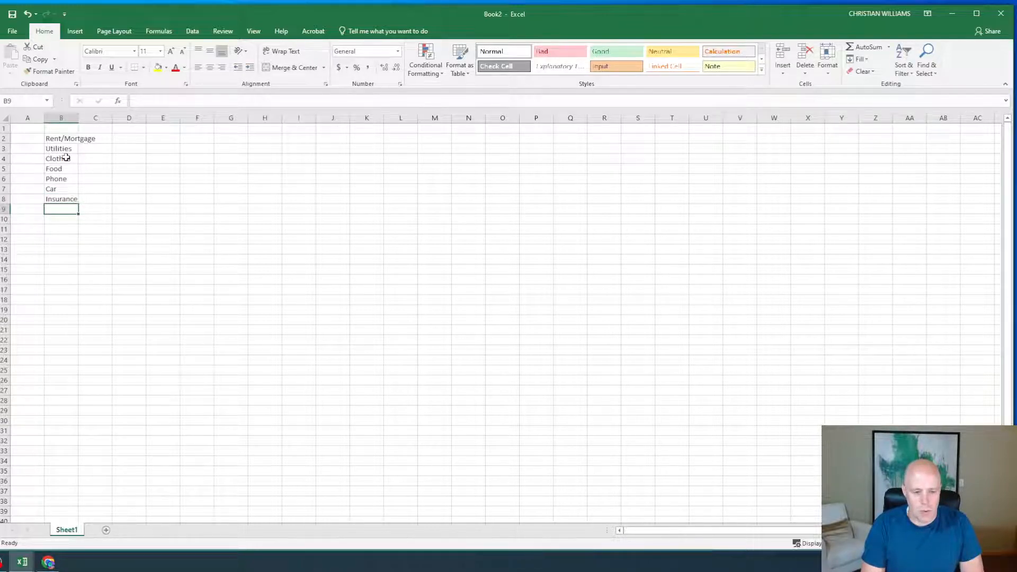
text(Ga)
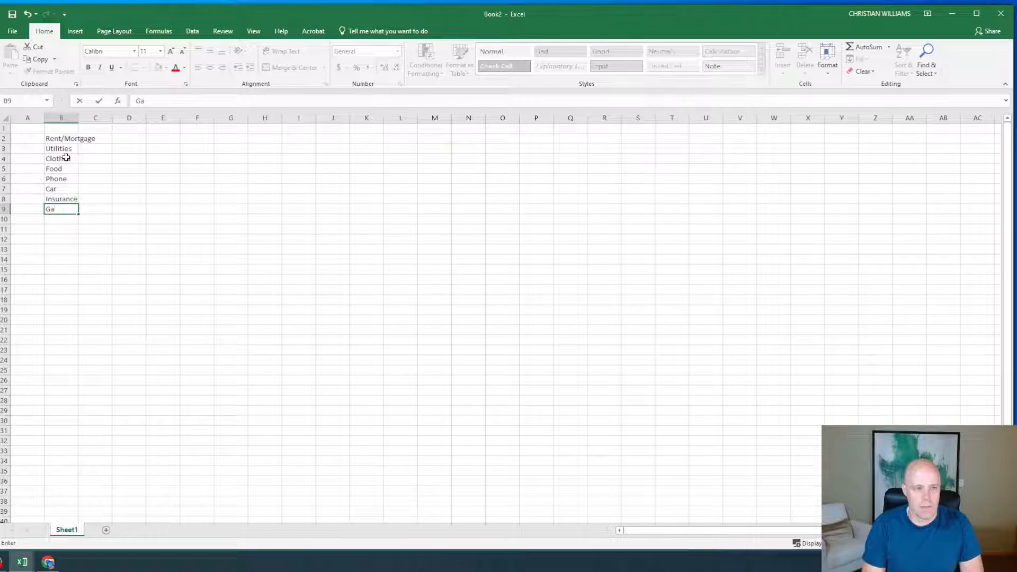
text(s)
key(Return)
Add the expense label "Internet" in cell B10.
text(Int)
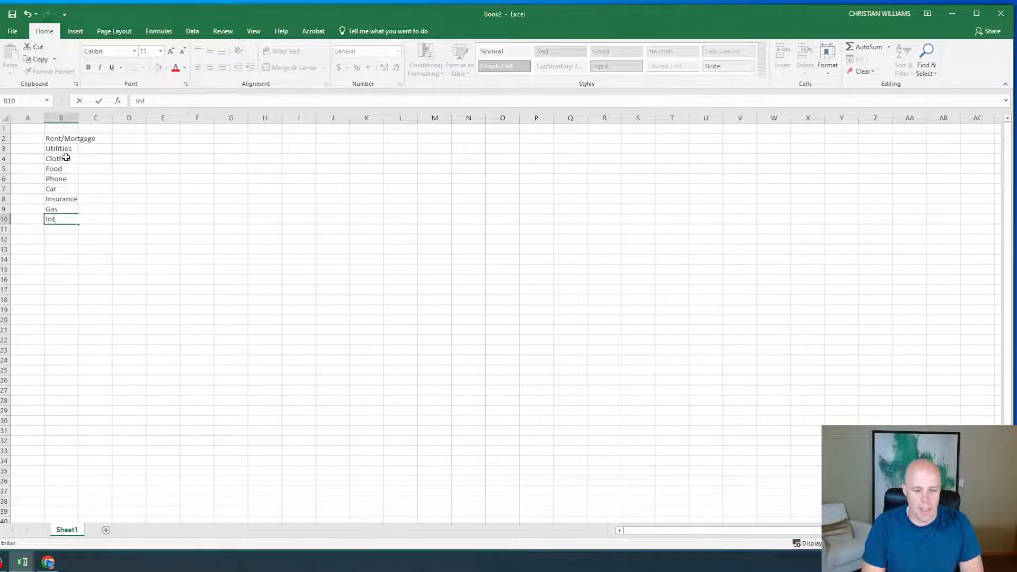
text(ene)
key(BackSpace)
key(BackSpace)
key(BackSpace)
text(rnet)
key(Return)
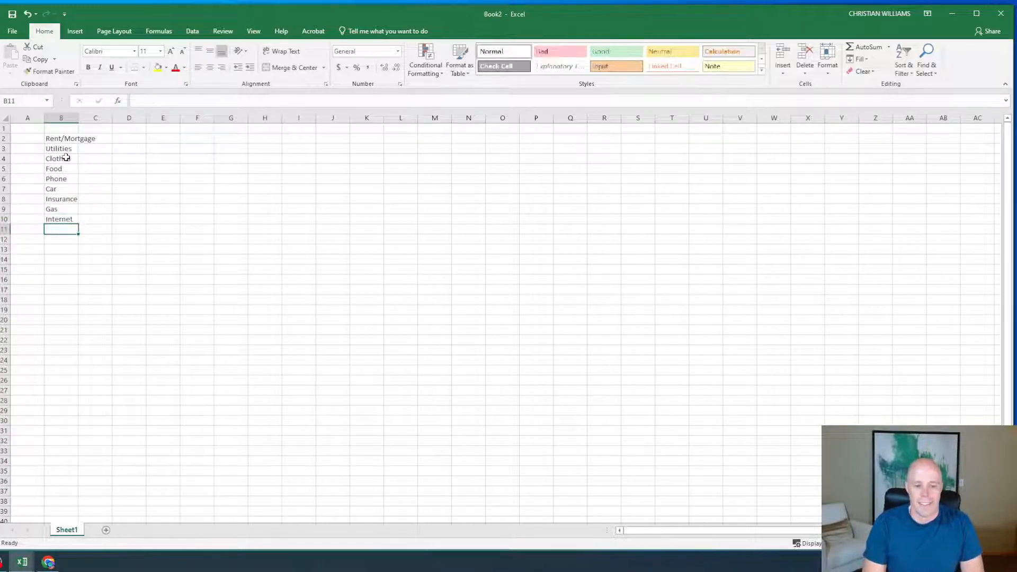
Add the expense labels "Monthly Expenses" in B11 and "Fun Expenses" in B12.
text(Mon)
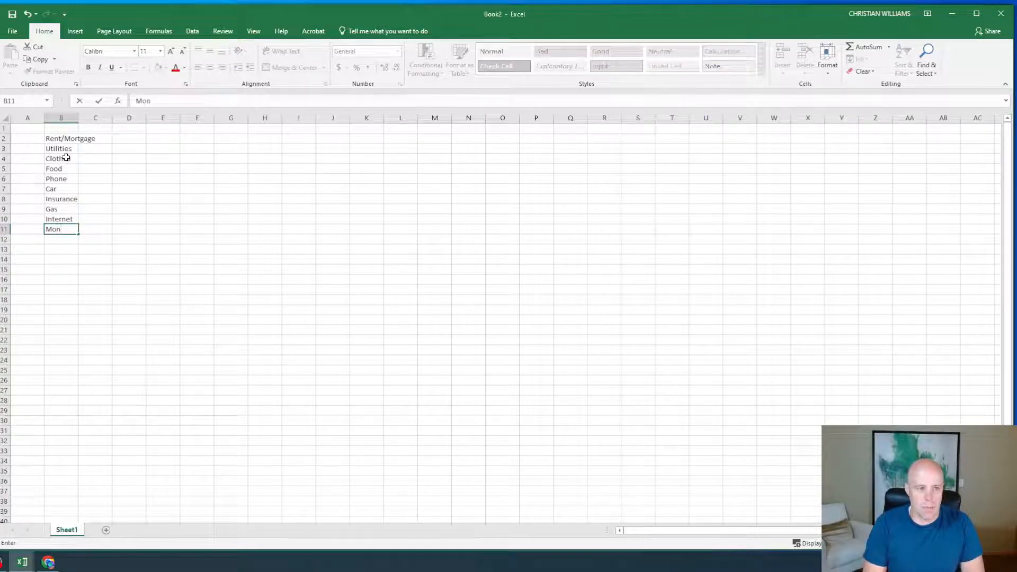
text(thly Expenses)
key(Return)
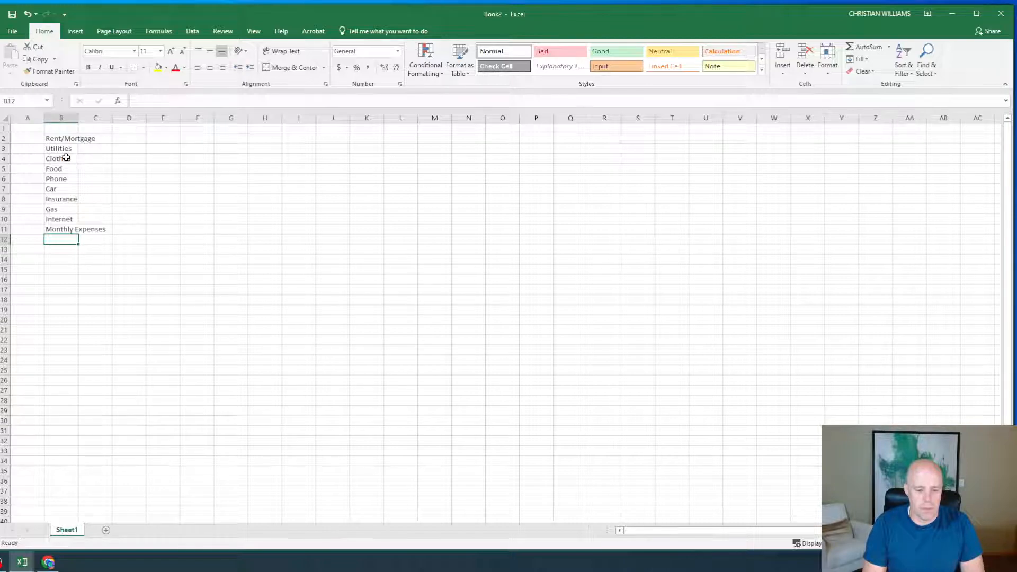
text(Fun)
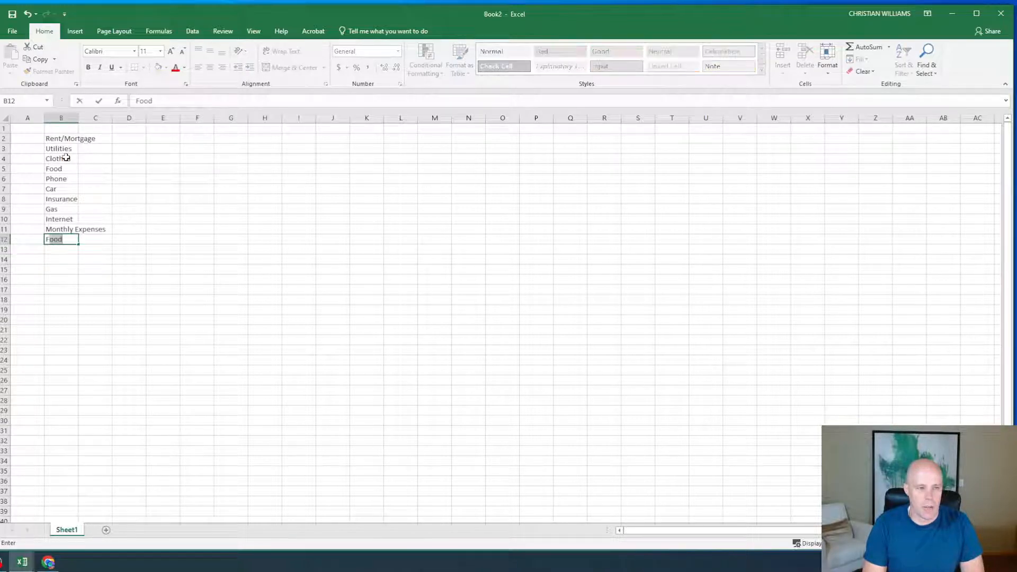
text( Expense)
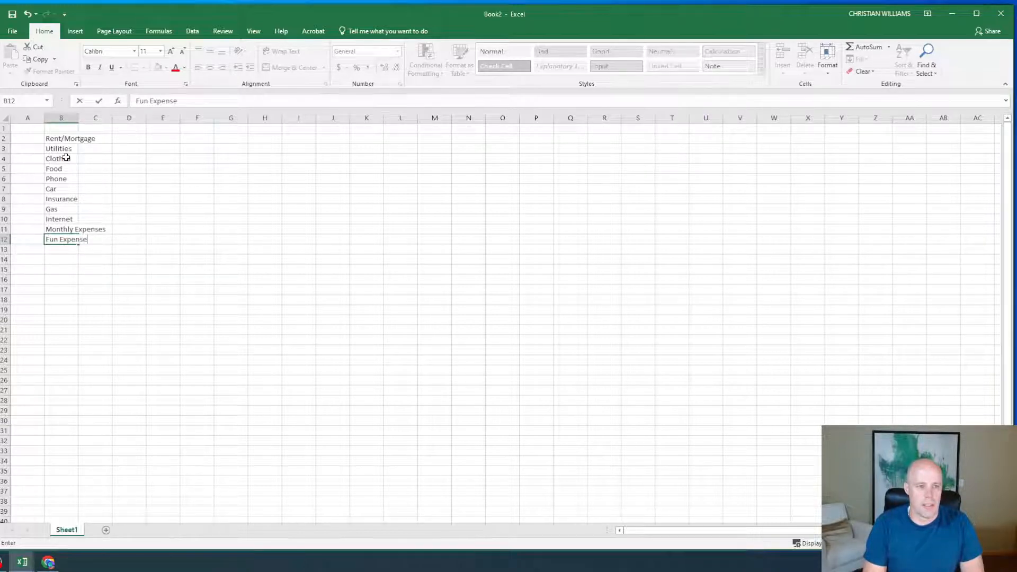
text(s)
key(Return)
Finish the expense list by entering "Investments" in cell B13.
text(I)
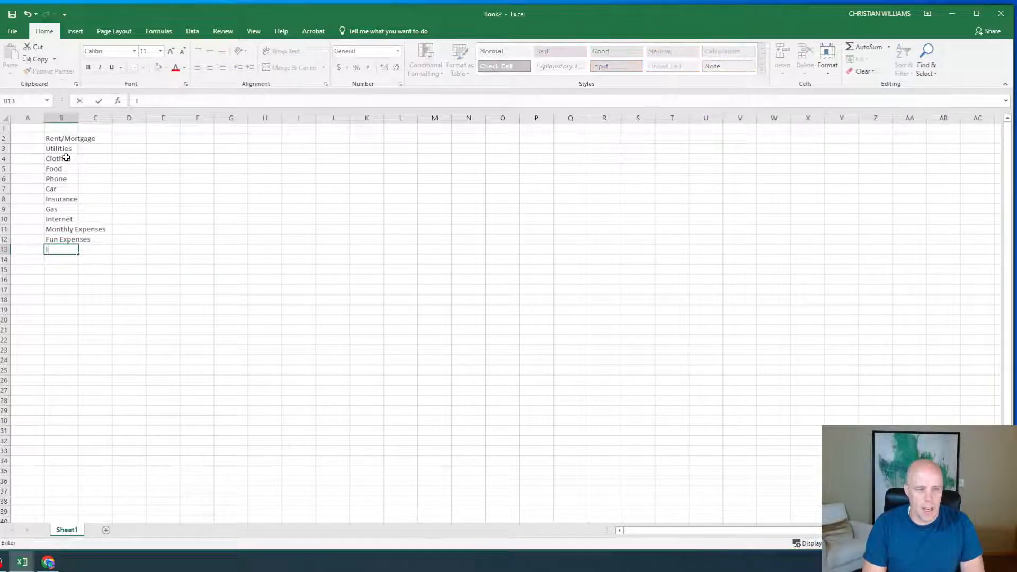
text(nvestments)
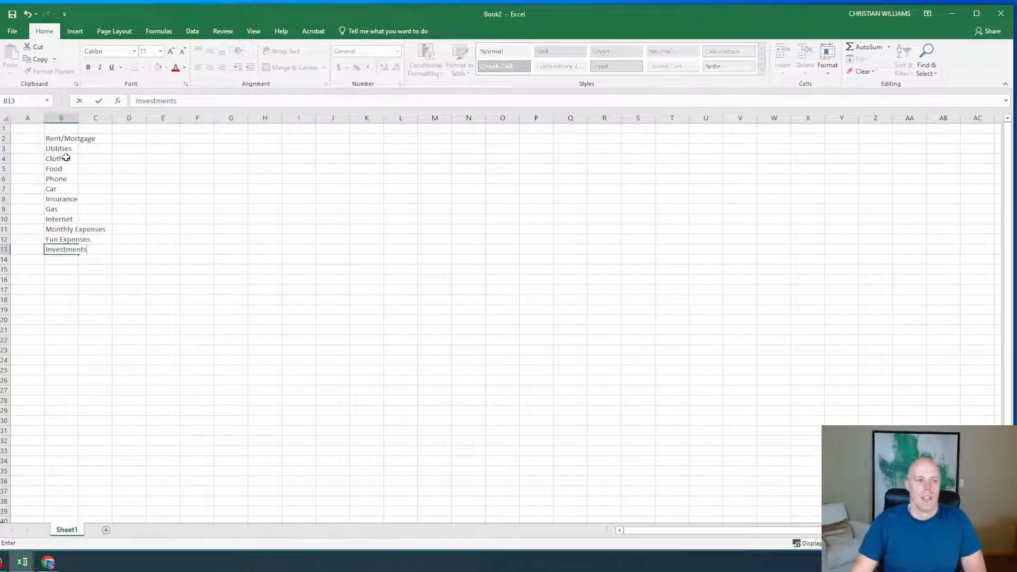
click(66, 178)
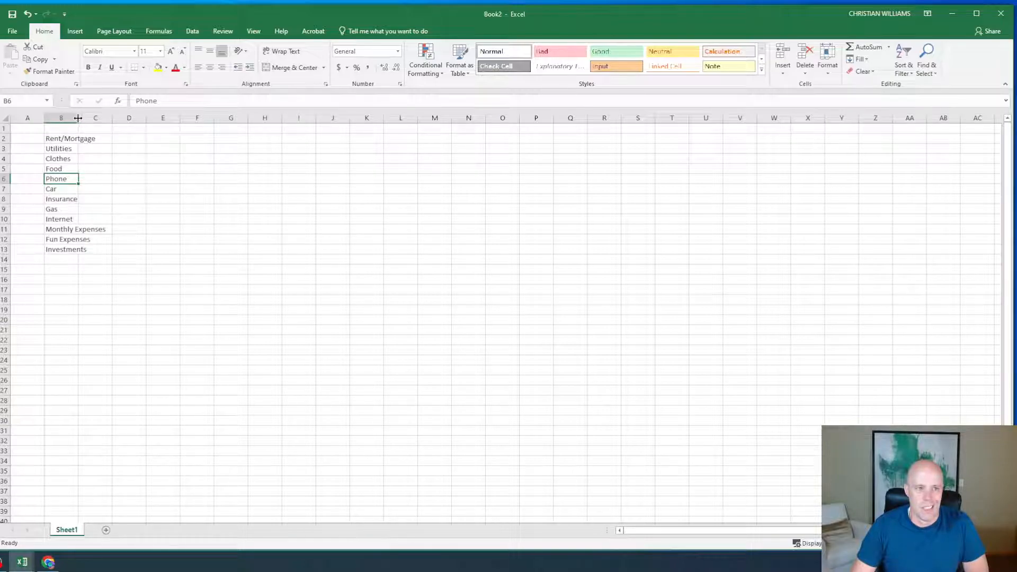
Auto-fit the width of column B to its longest expense label.
drag(78, 118, 274, 126)
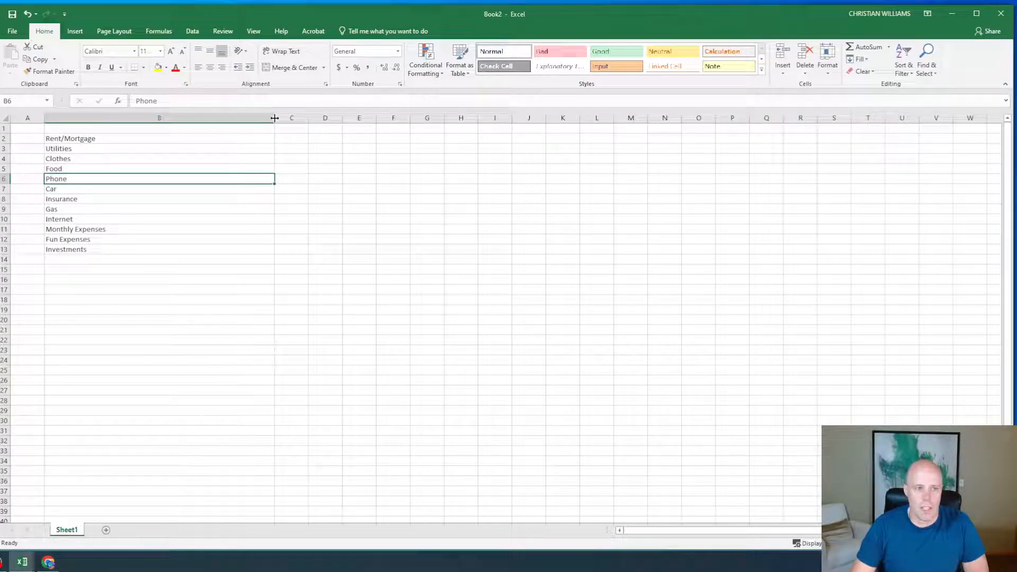
double_click(274, 118)
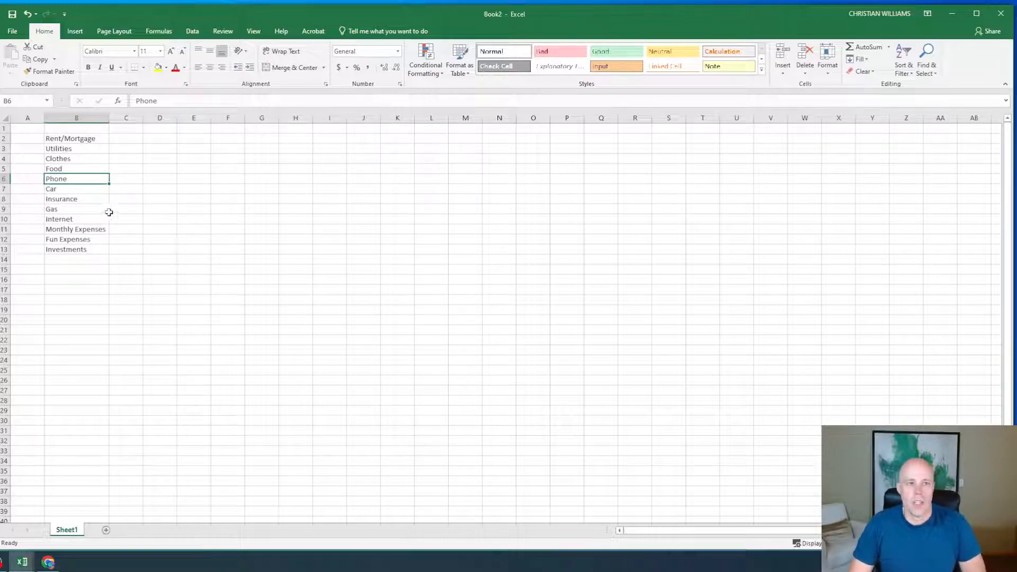
Apply the dollar Accounting number format to the whole of column C, and select cell C2 for the first amount.
click(128, 118)
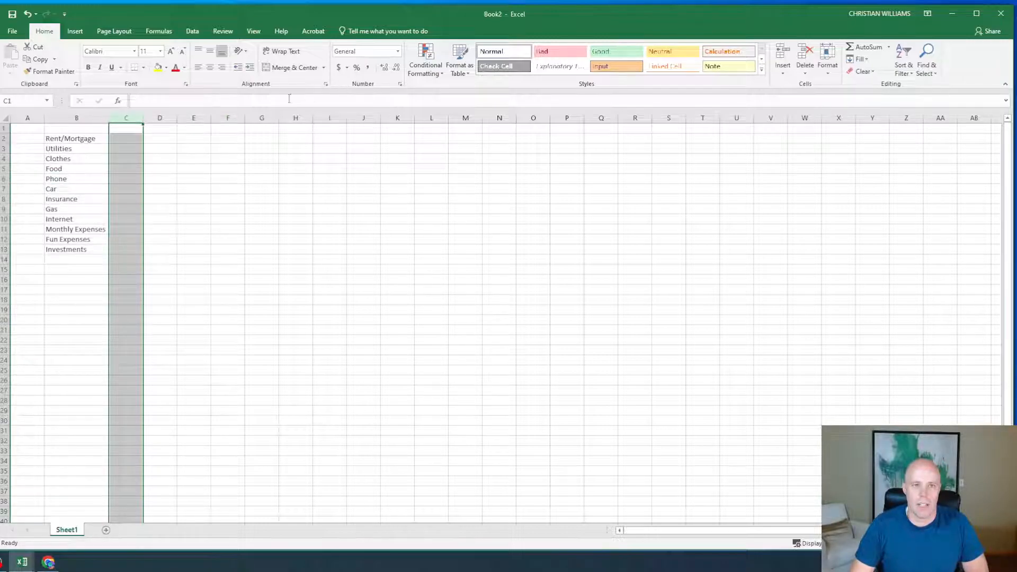
click(126, 138)
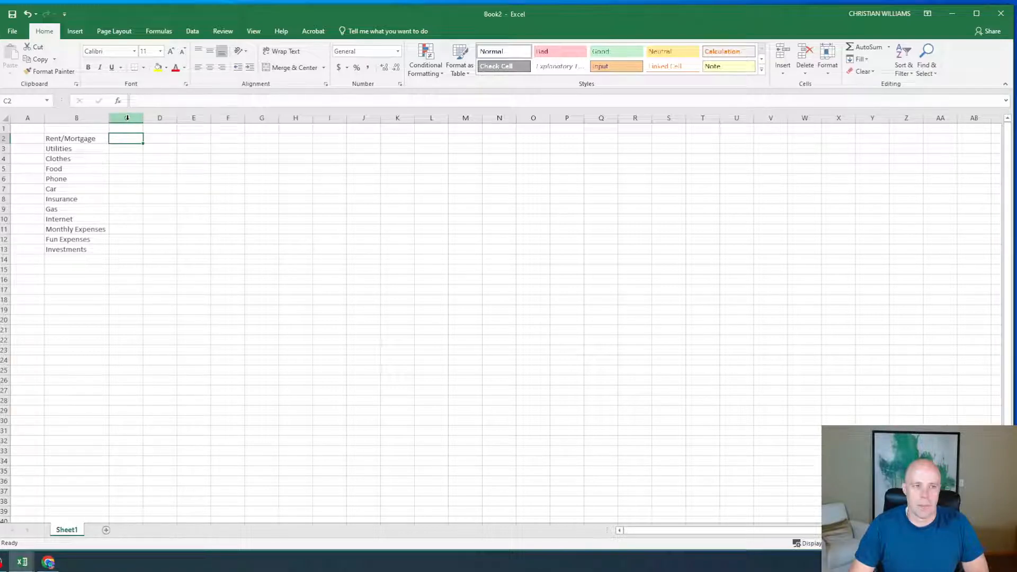
click(127, 118)
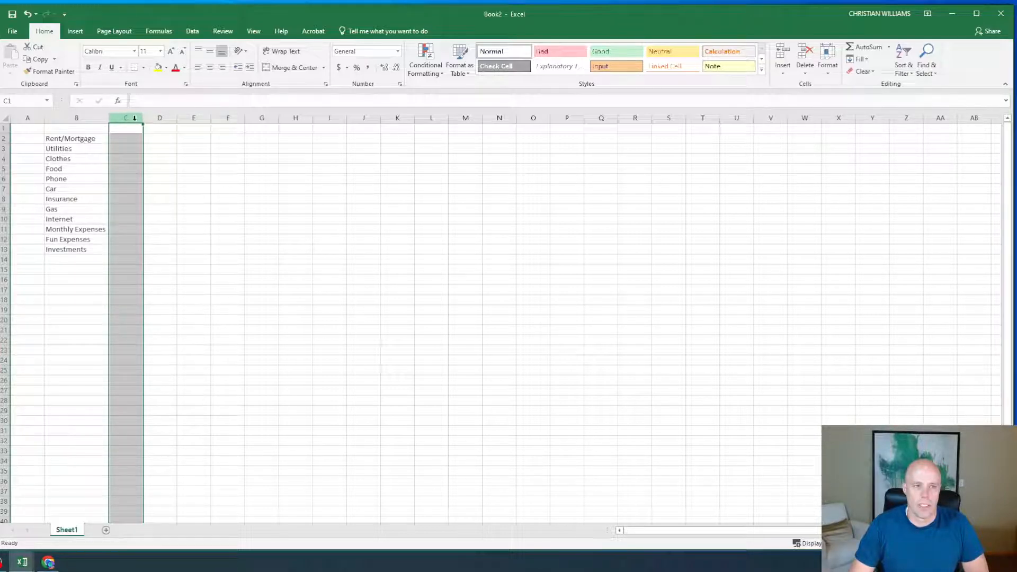
click(339, 68)
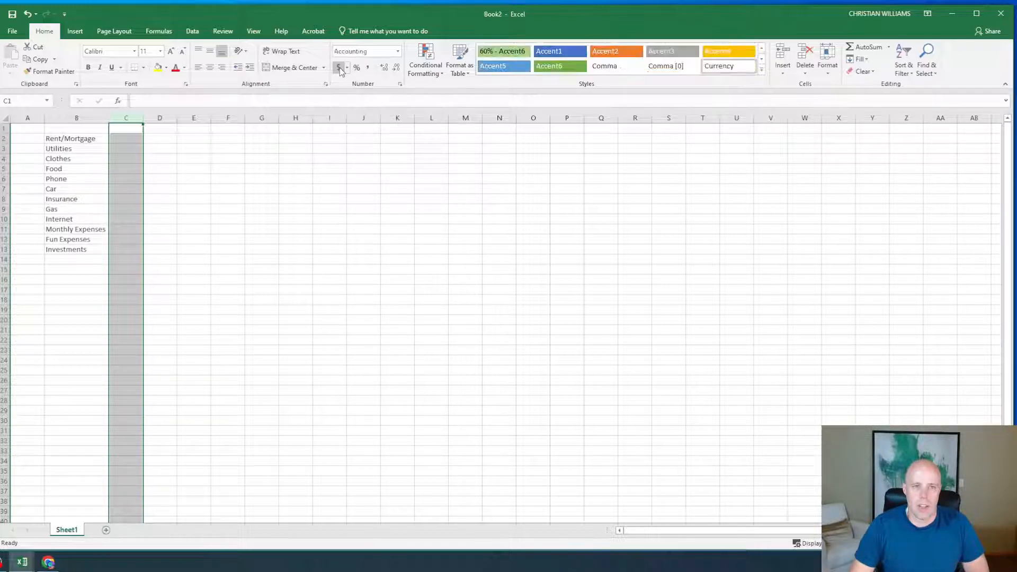
click(125, 139)
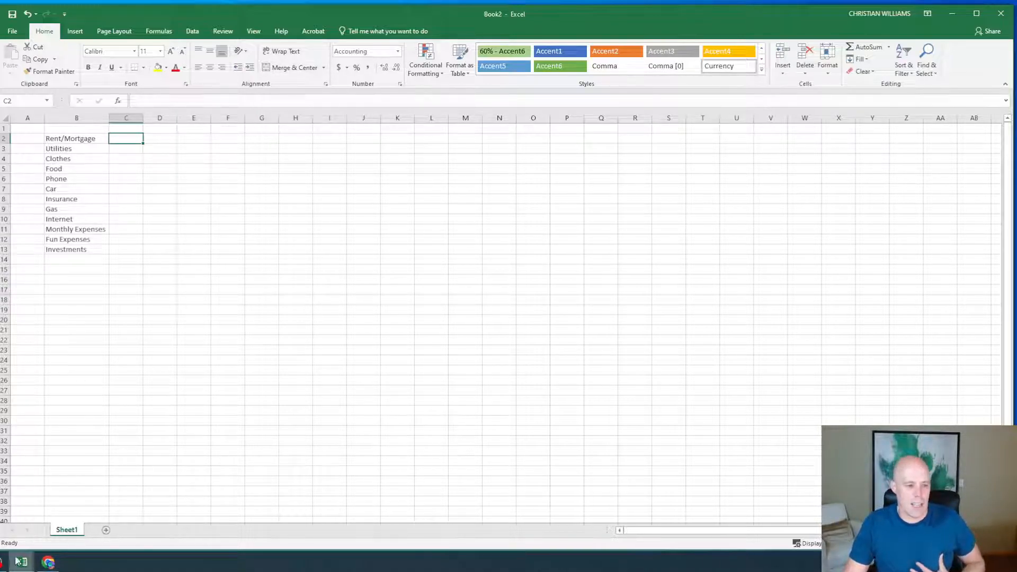
Switch to Chrome and search the web for "for rent 98387".
click(41, 565)
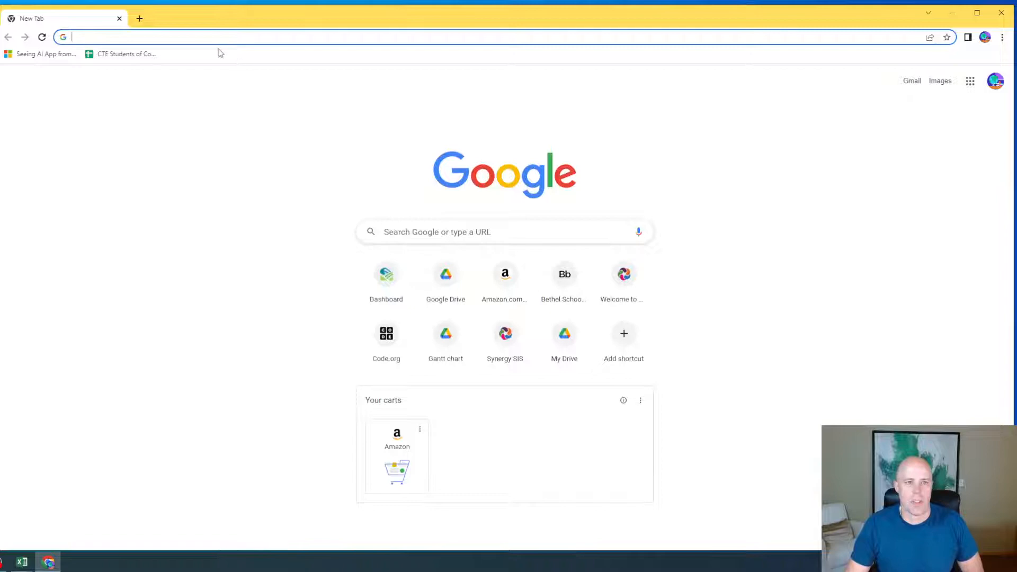
click(217, 36)
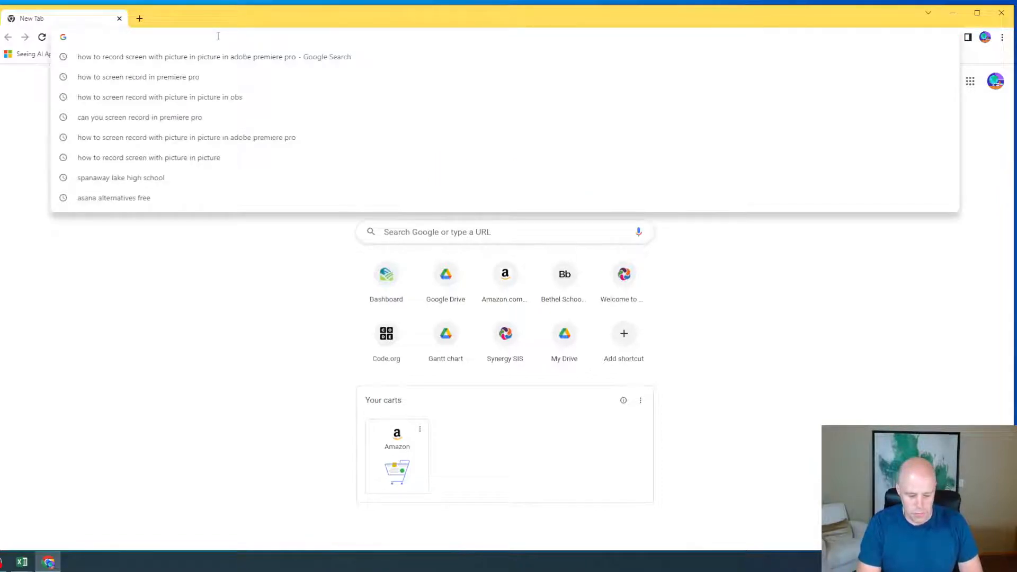
text(for rent)
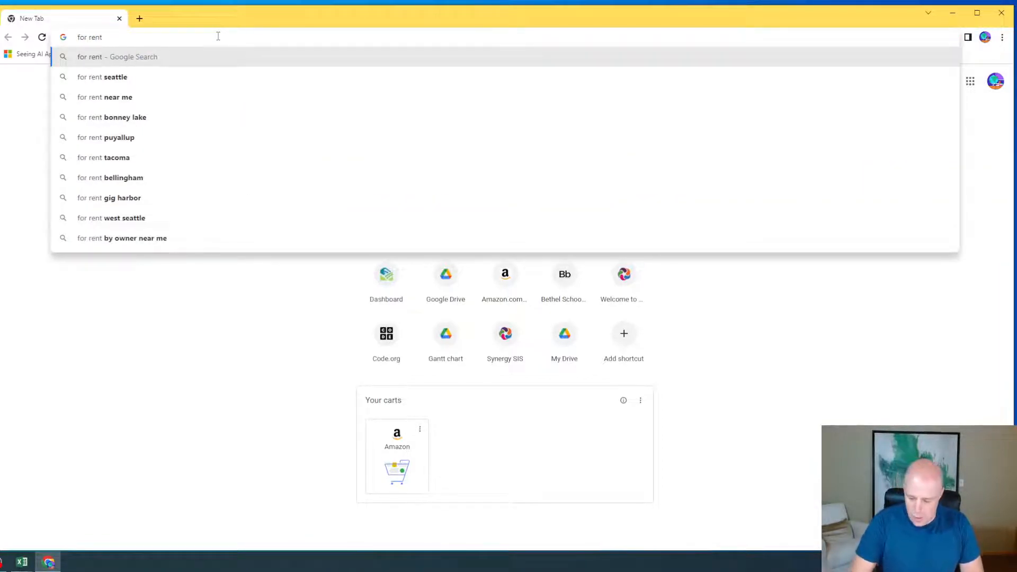
text( 98387)
key(Return)
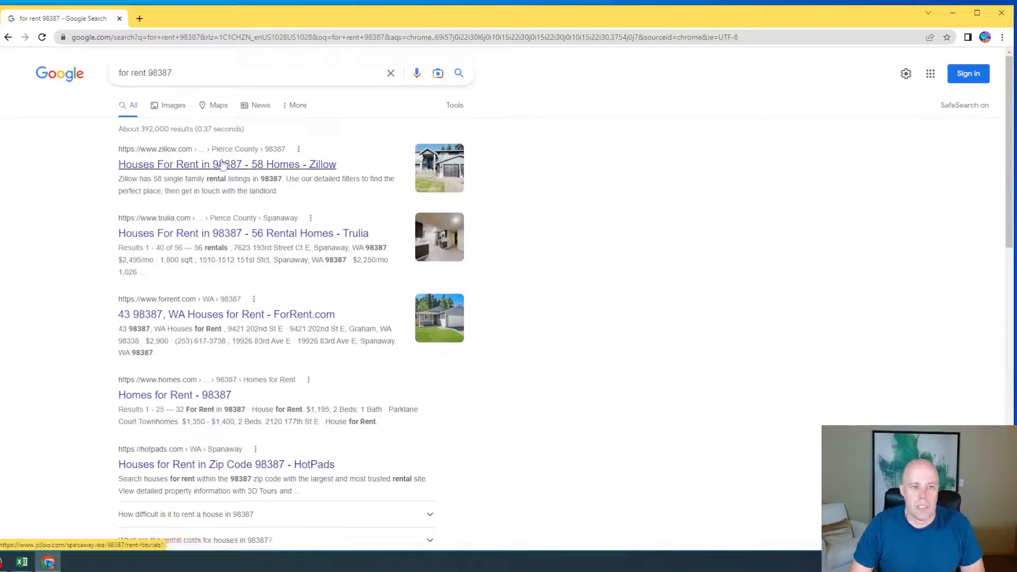
Open the Zillow houses-for-rent search result and browse the monthly prices of the listings.
click(195, 168)
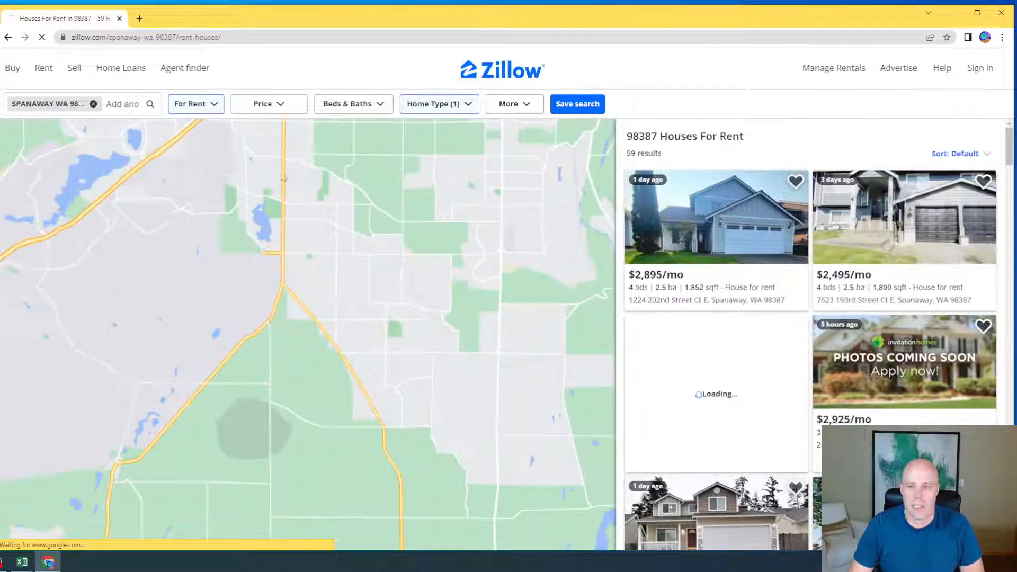
scroll(758, 240, down, 2)
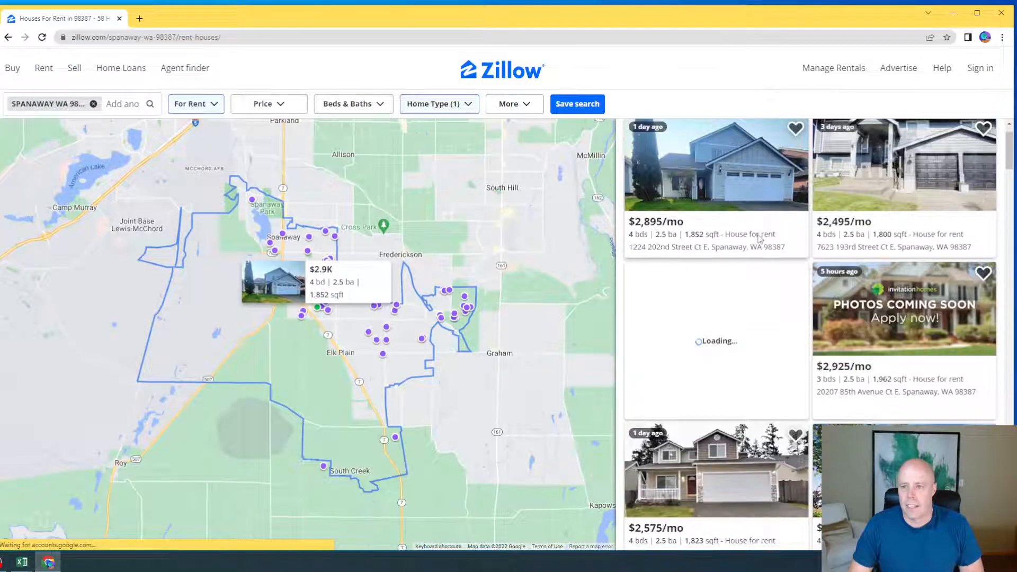
scroll(758, 240, down, 3)
scroll(721, 228, down, 1)
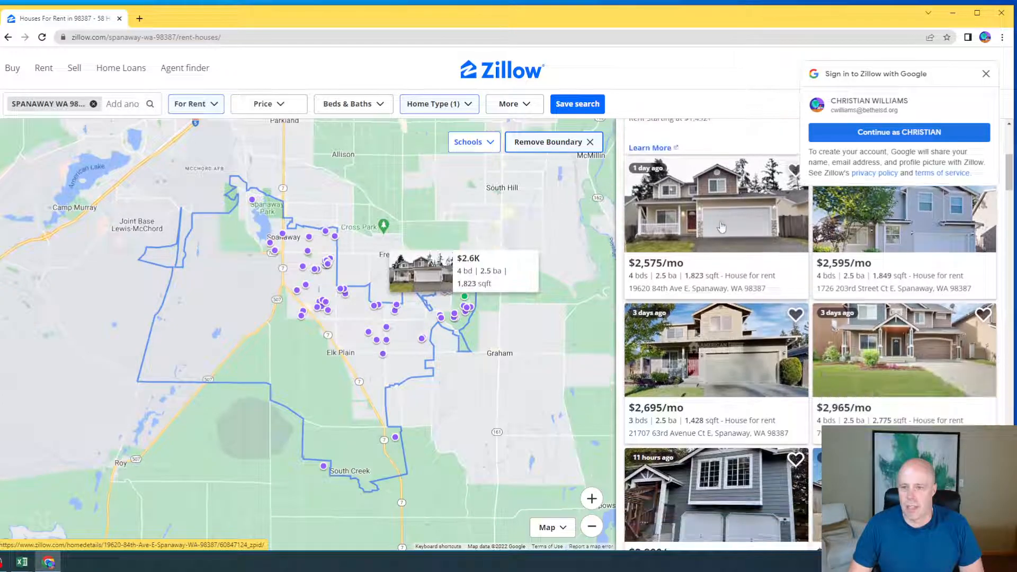
scroll(350, 317, up, 2)
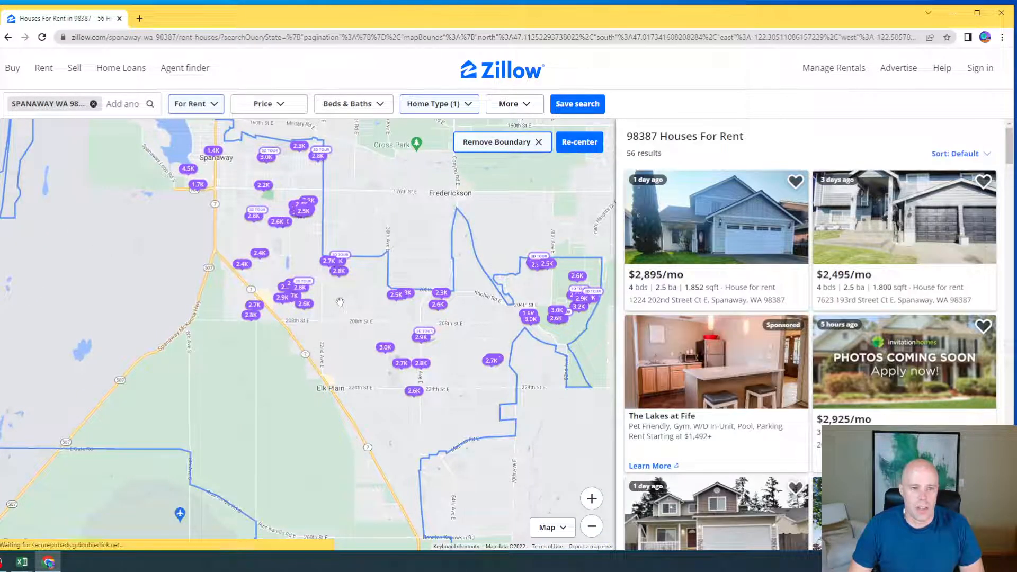
Open a rental marked 2.4K on the map, look through its photos, and close the listing.
mouse_move(299, 286)
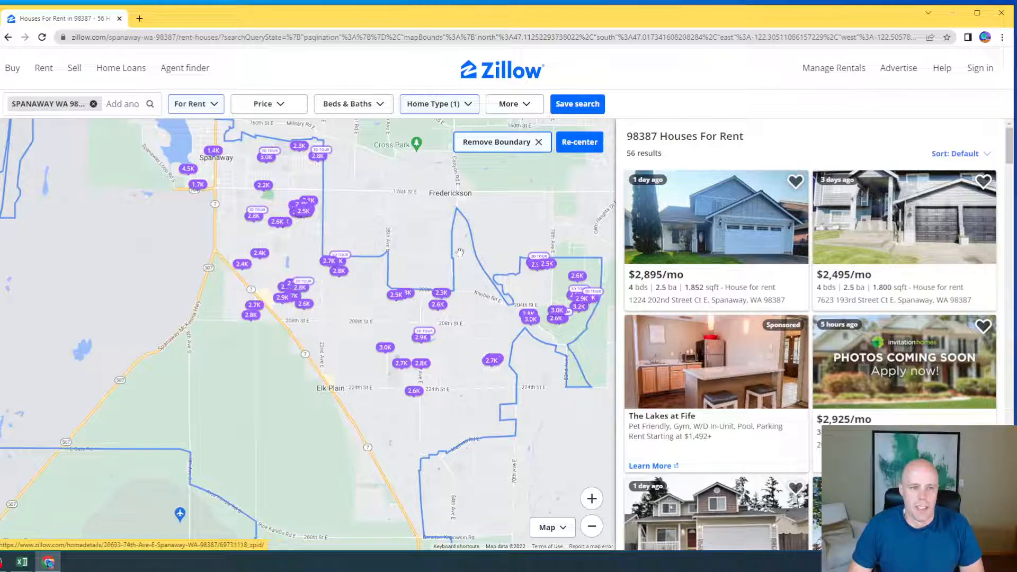
click(260, 254)
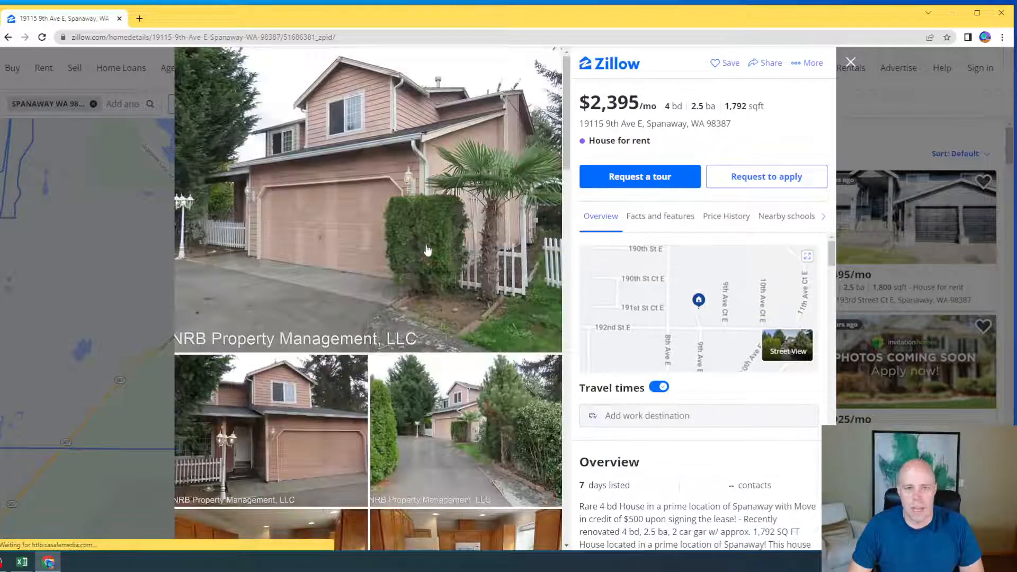
scroll(446, 361, down, 9)
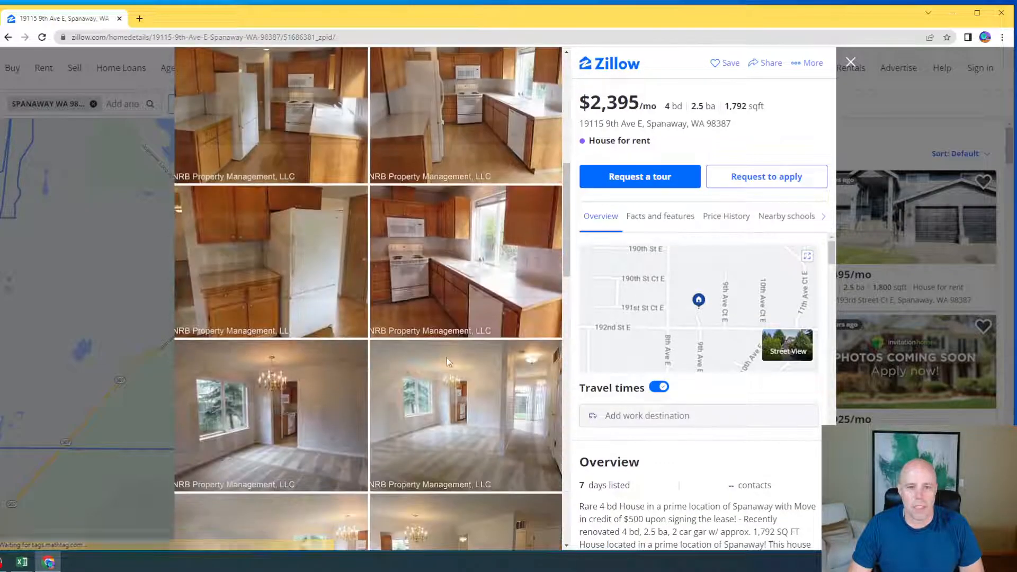
scroll(446, 362, down, 15)
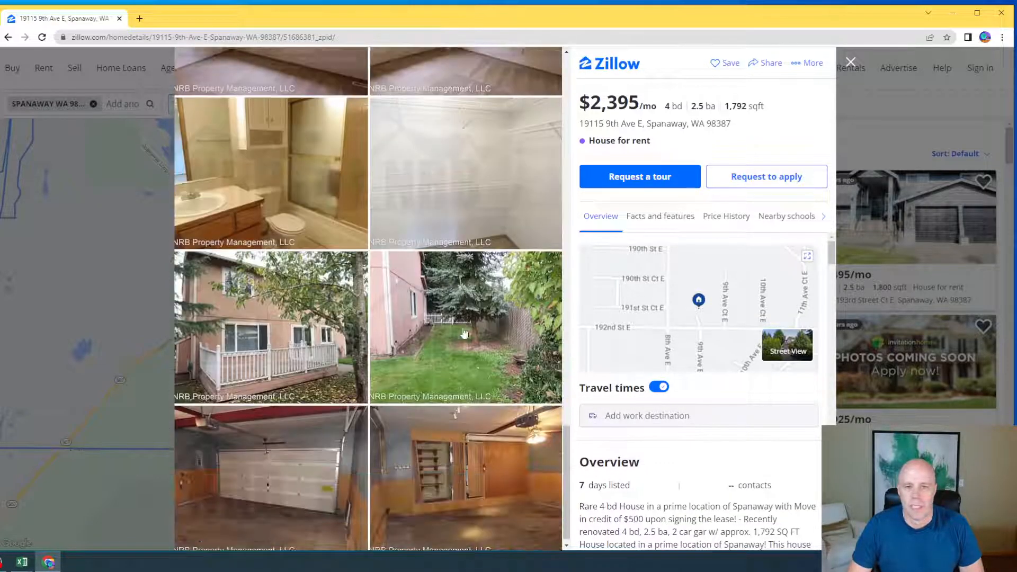
click(850, 62)
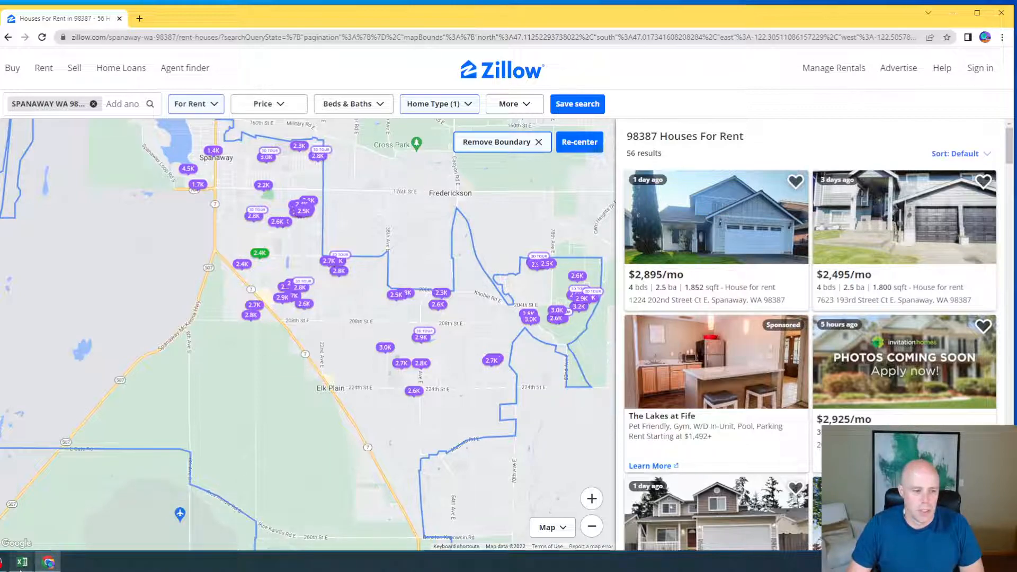
Switch back to the Book2 workbook in Excel and enter 2400 as the Rent/Mortgage amount in C2.
mouse_move(21, 563)
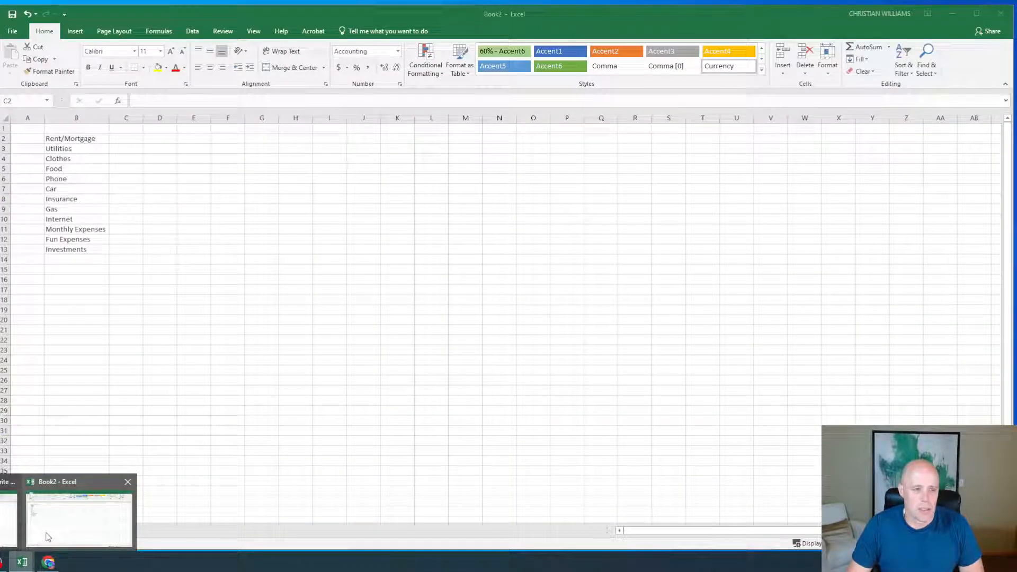
click(46, 537)
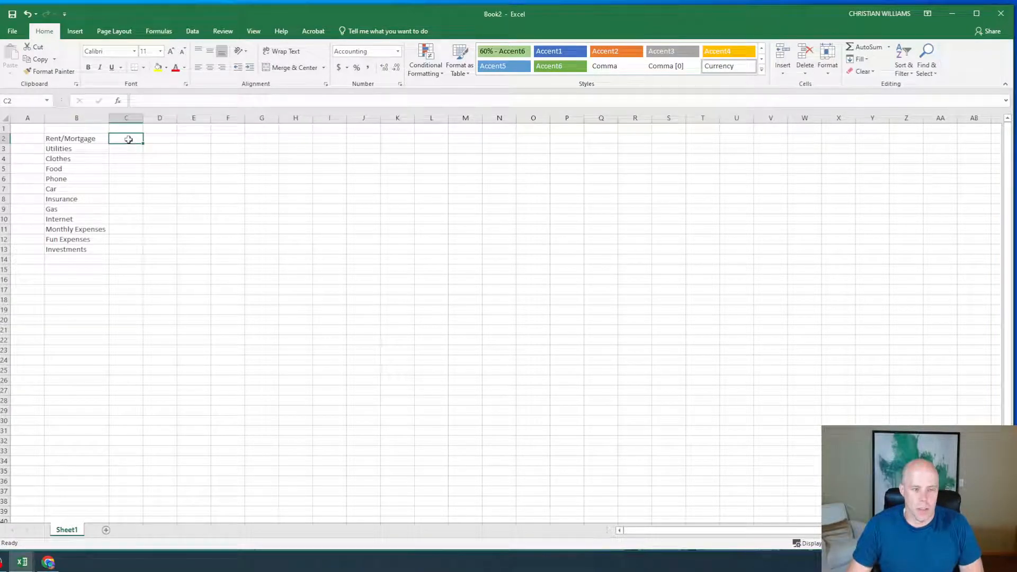
text(2400)
key(Return)
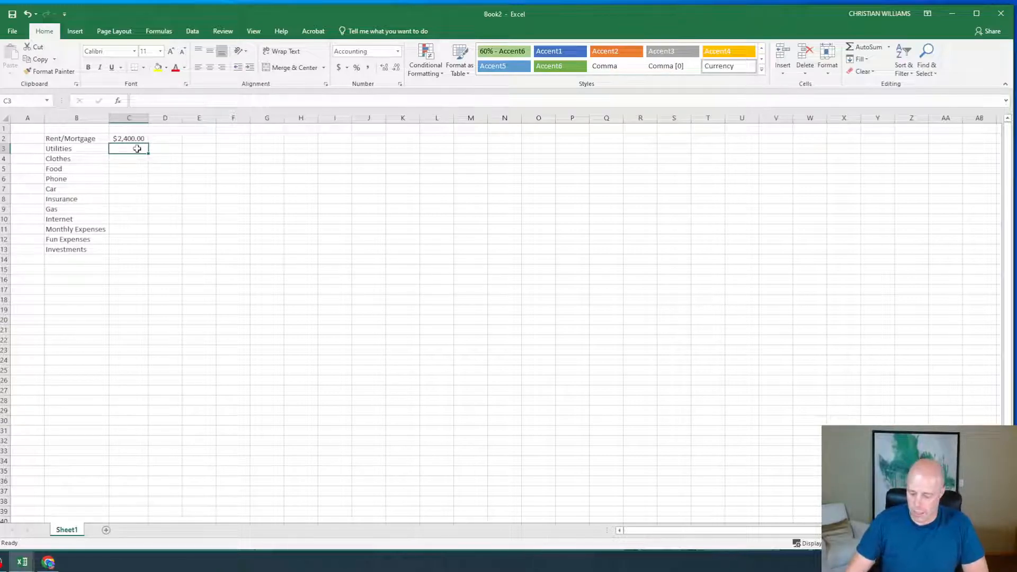
Enter a trial amount of 24000, written with a comma, in the Utilities cell C3.
text(2)
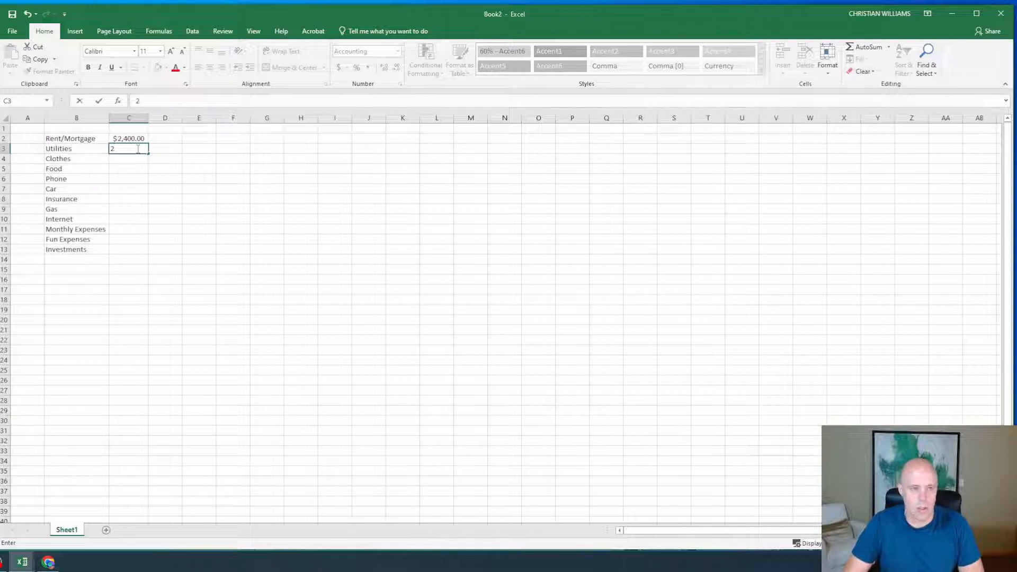
text(,400)
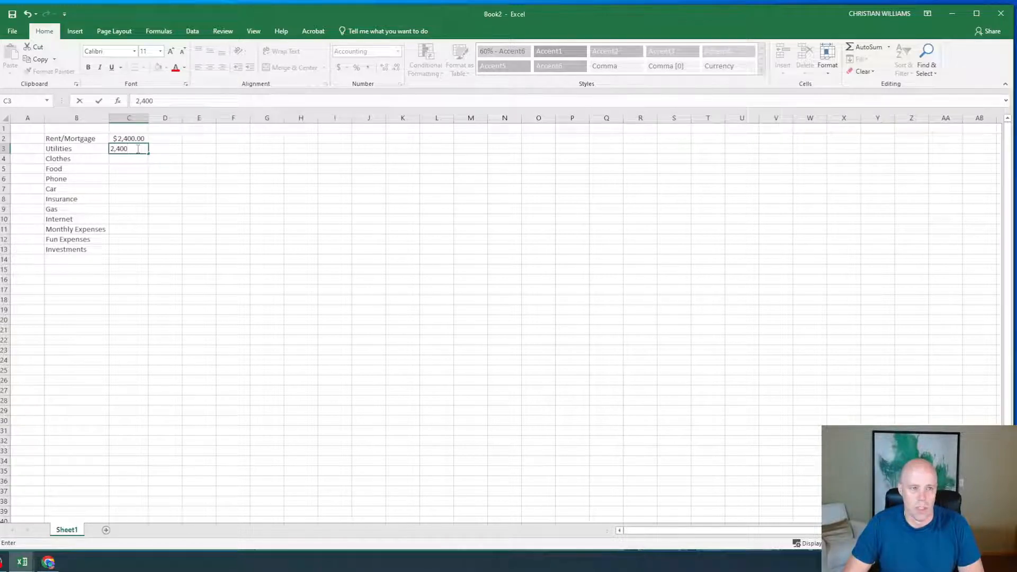
key(Return)
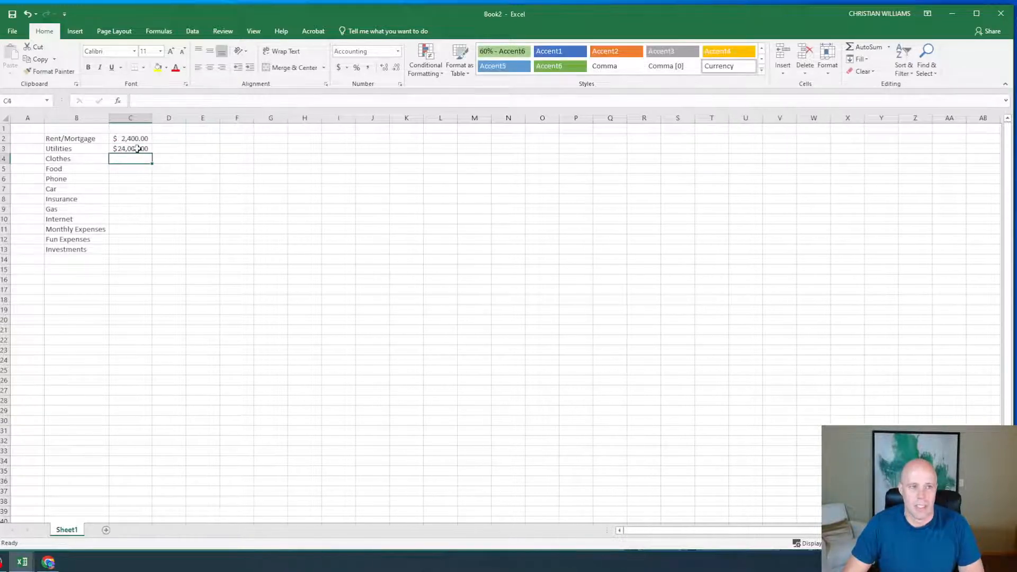
Replace the Utilities amount in C3 with 250.
click(138, 148)
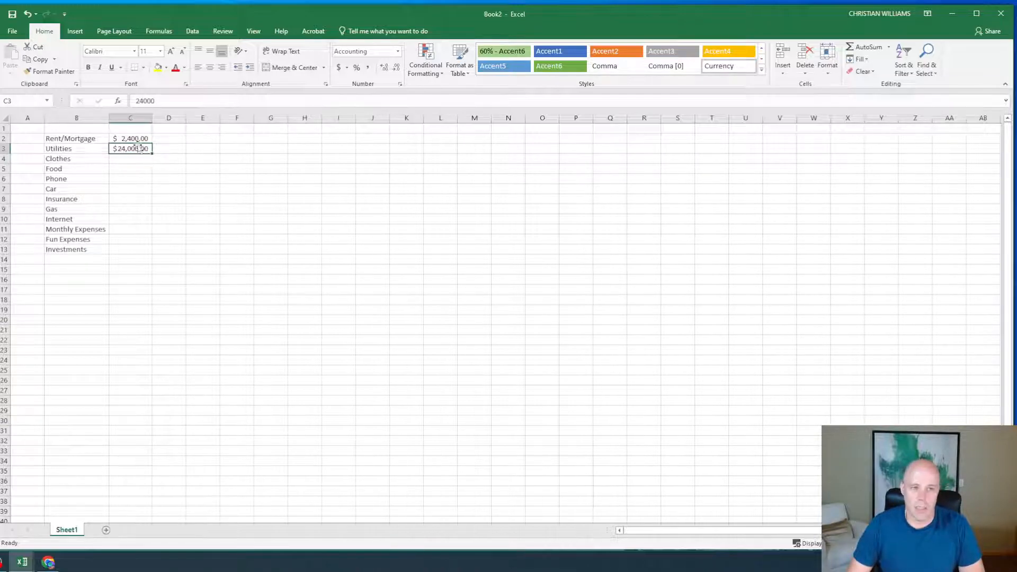
double_click(136, 149)
double_click(135, 149)
text(2)
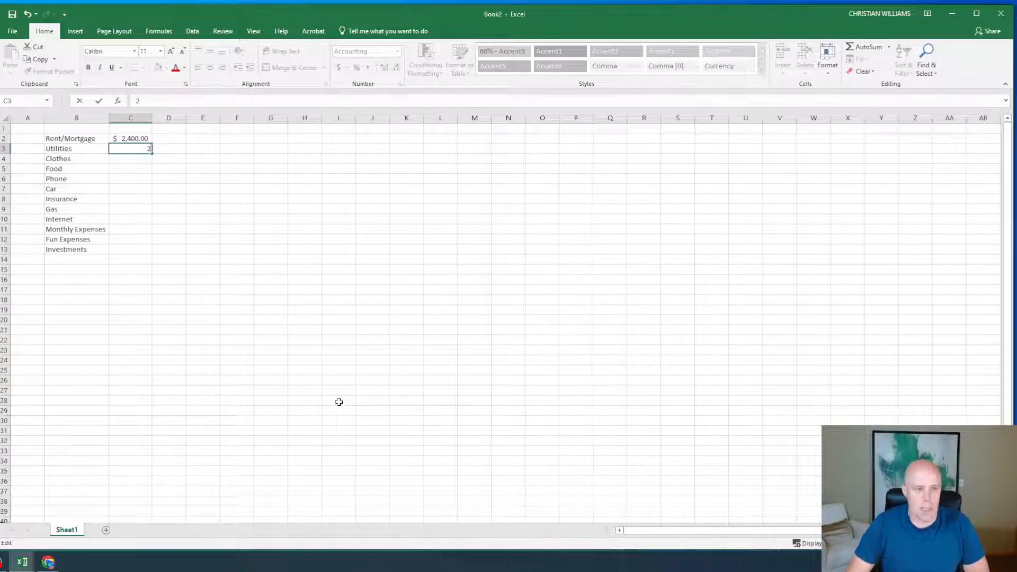
text(0)
key(Return)
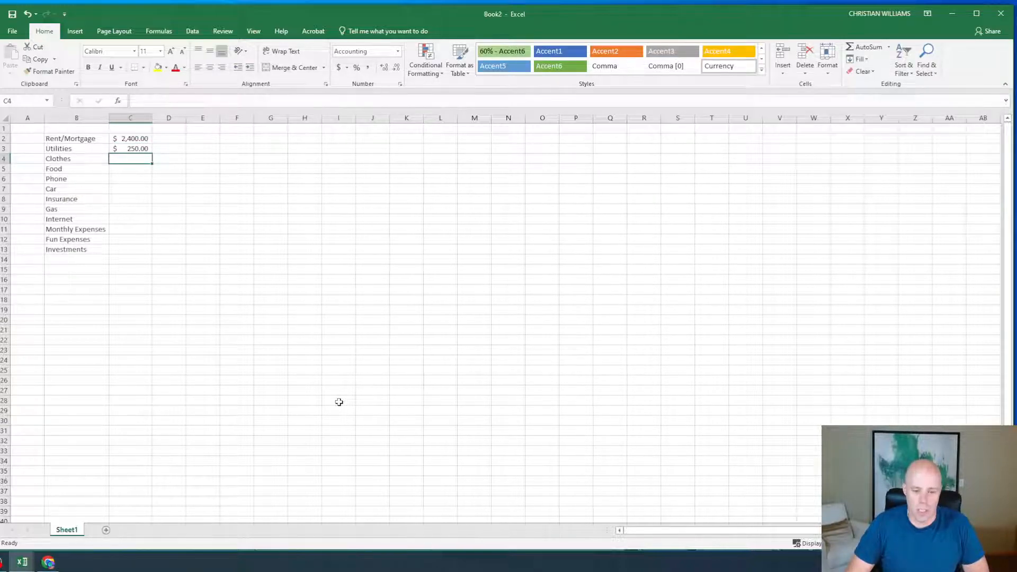
Enter 150 as the Clothes amount in C4 and 350 as the Food amount in C5.
text(1)
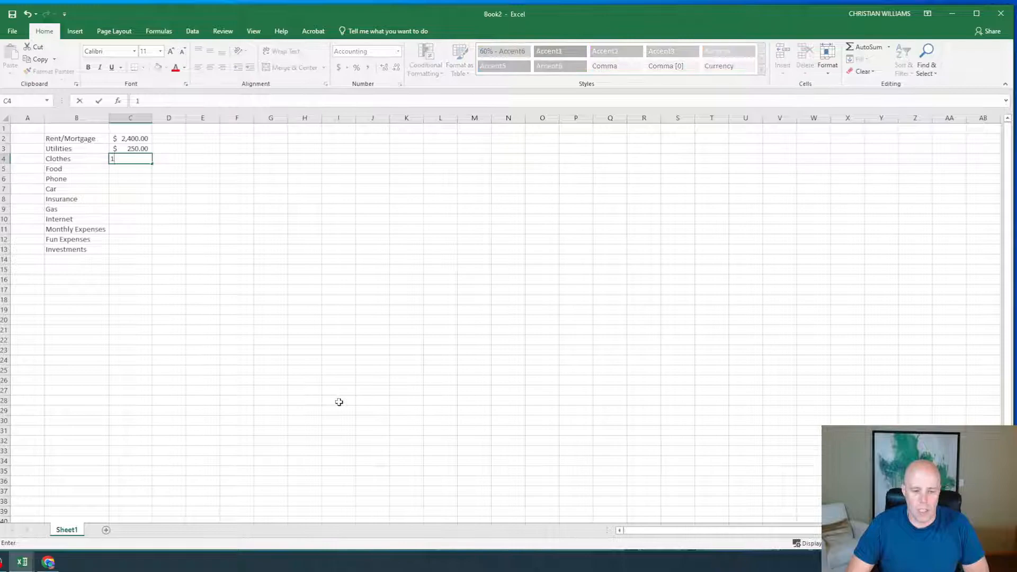
text(50)
key(Return)
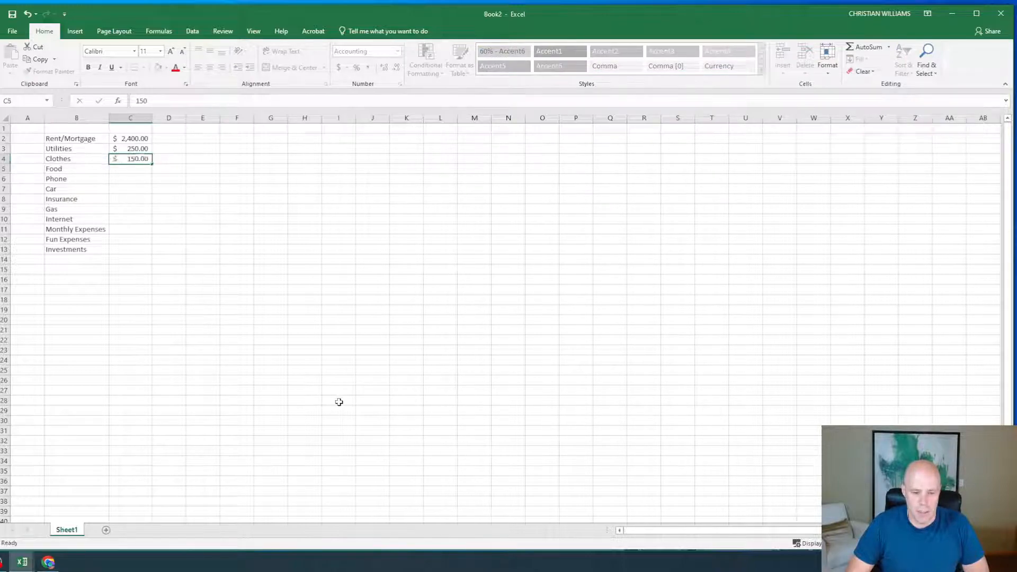
text(350)
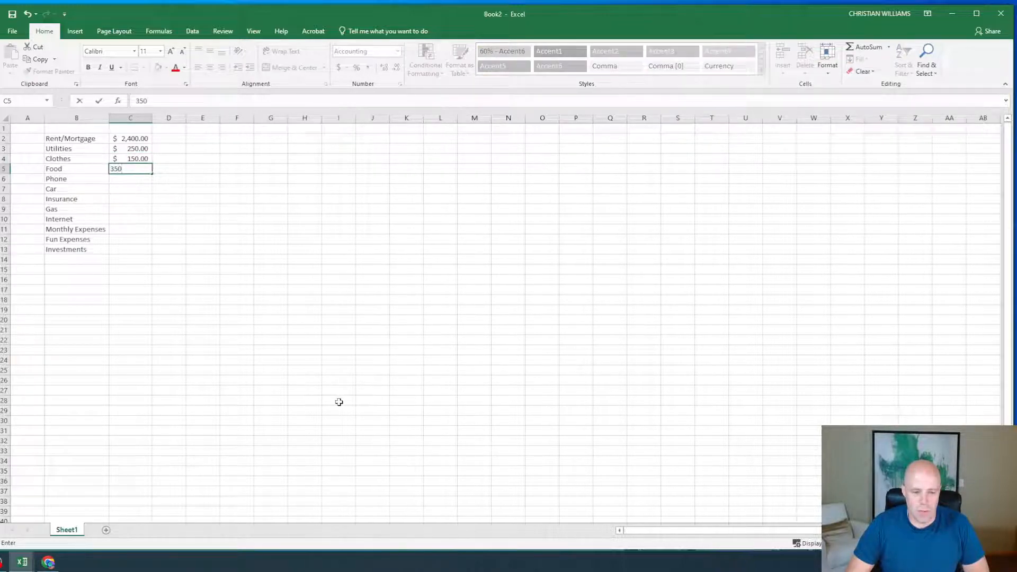
key(Return)
Enter 50 as the Phone amount in C6 and skip the Car cell, leaving it blank.
text(50)
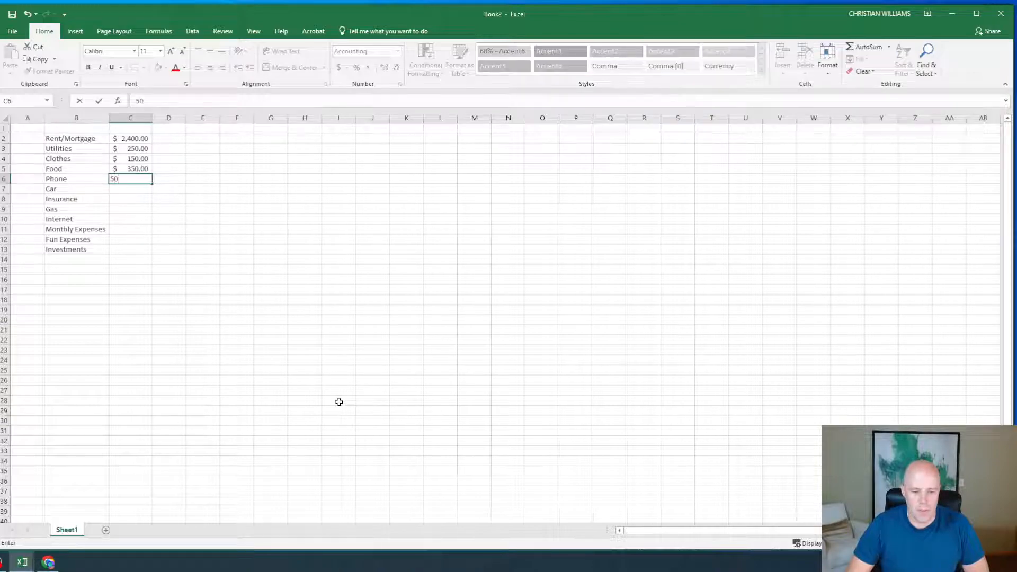
key(Return)
key(Return)
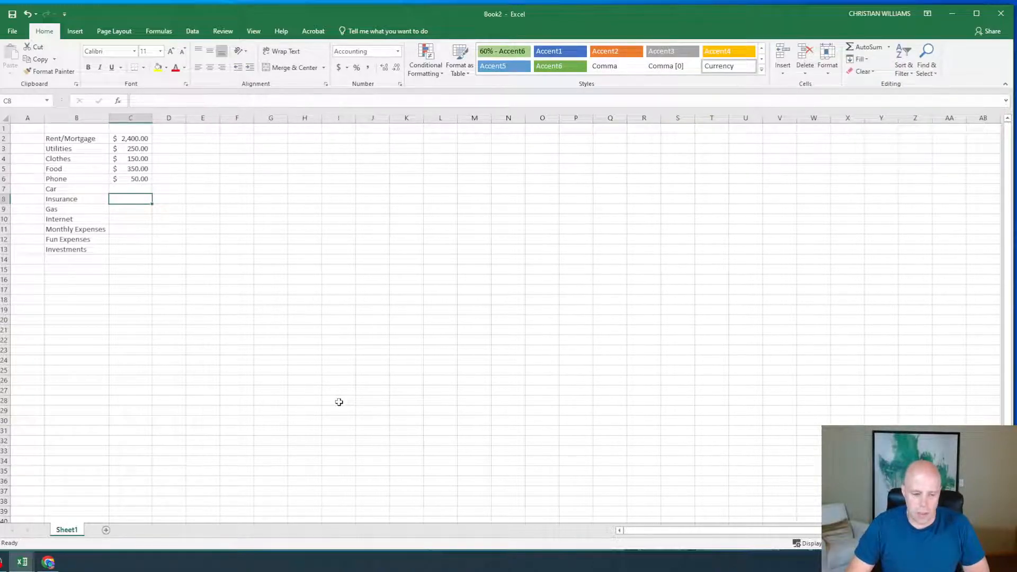
Enter 350 as the Insurance amount in C8 and 200 as the Gas amount in C9.
text(35)
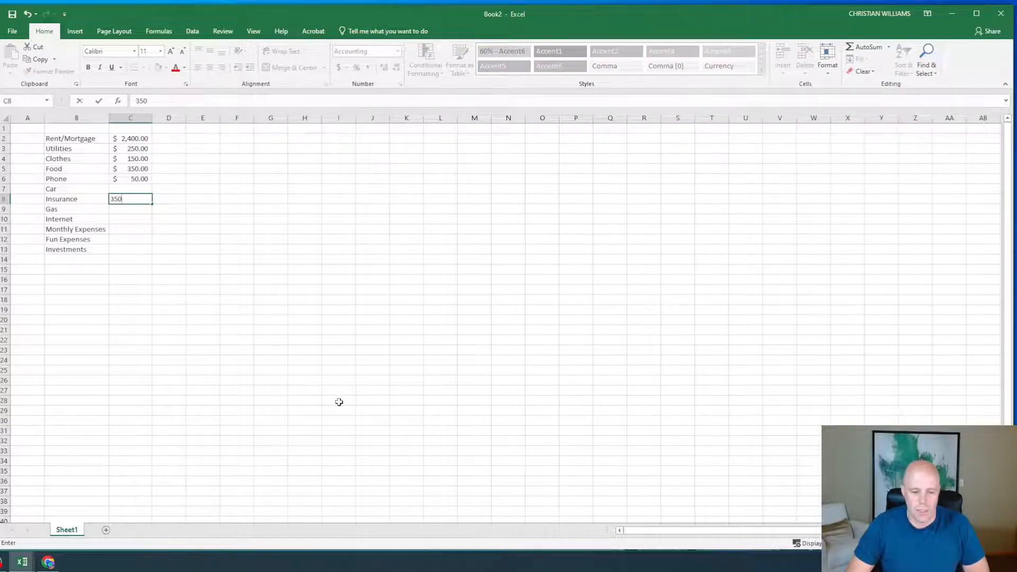
text(0)
key(Return)
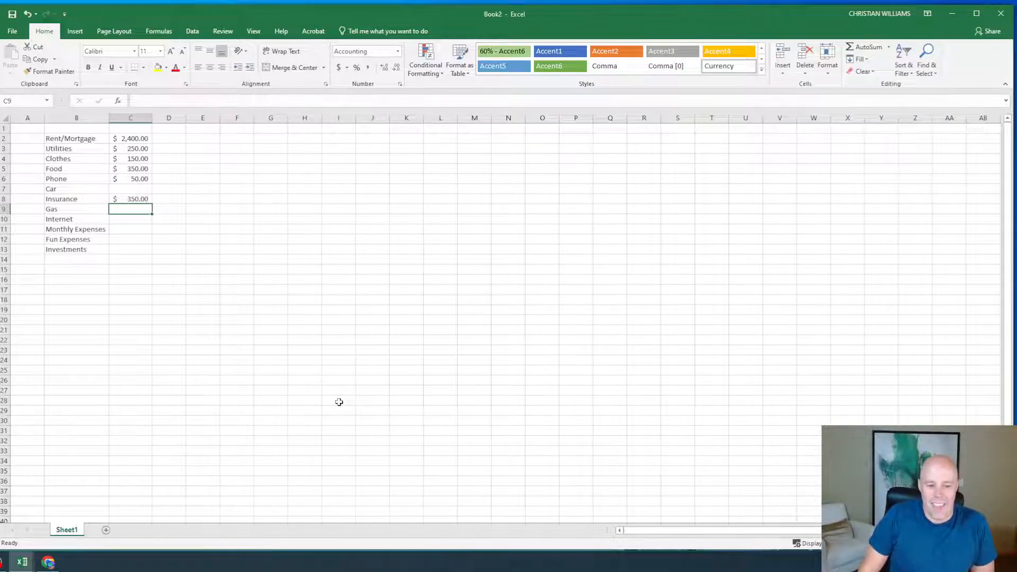
text(200)
key(Return)
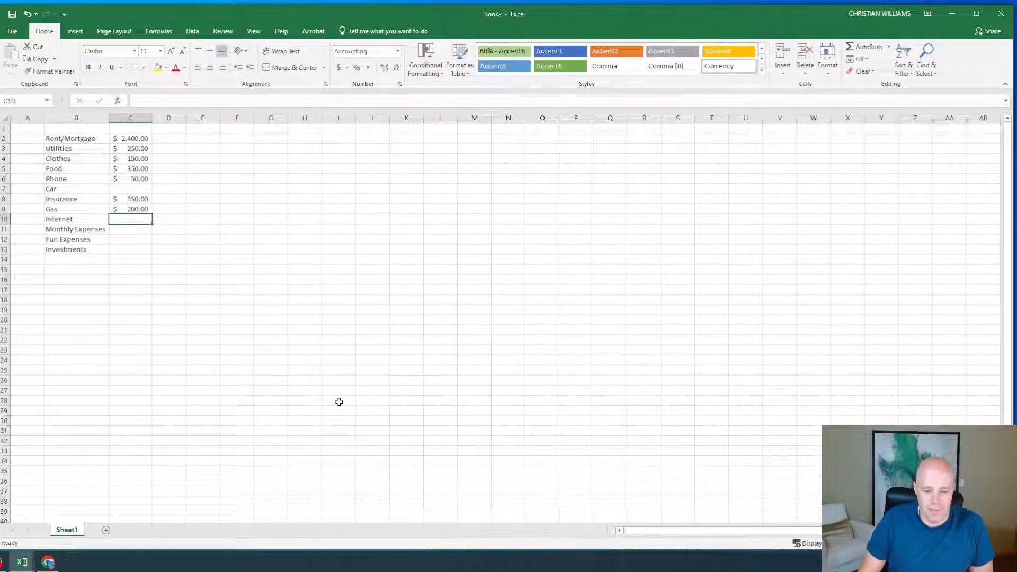
Enter 100 as the Internet amount in C10 and 150 as the Monthly Expenses amount in C11.
text(100)
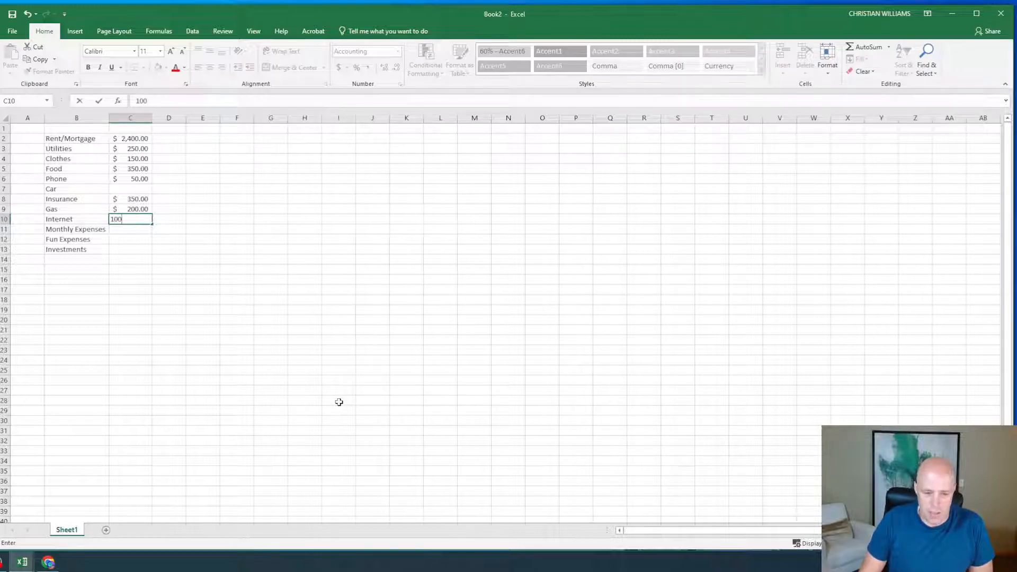
key(Return)
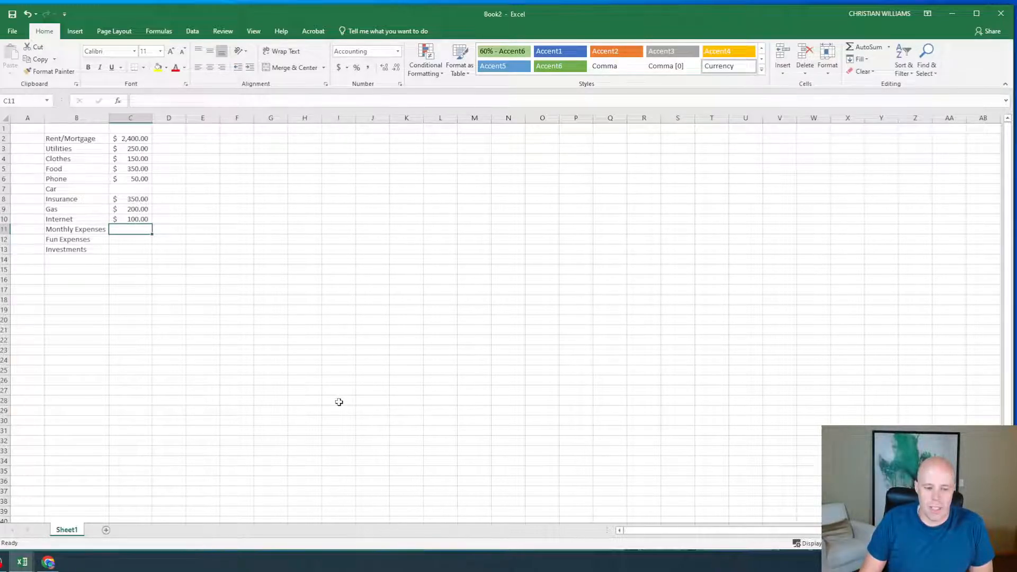
text(150)
key(Return)
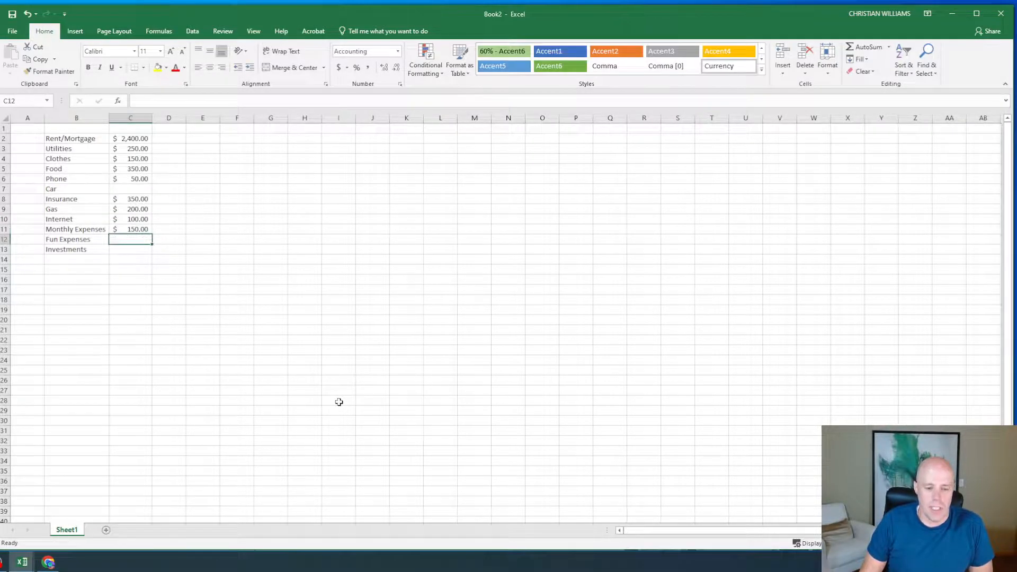
Enter 500 as the Fun Expenses amount in C12 and 100 as the Investments amount in C13.
text(500)
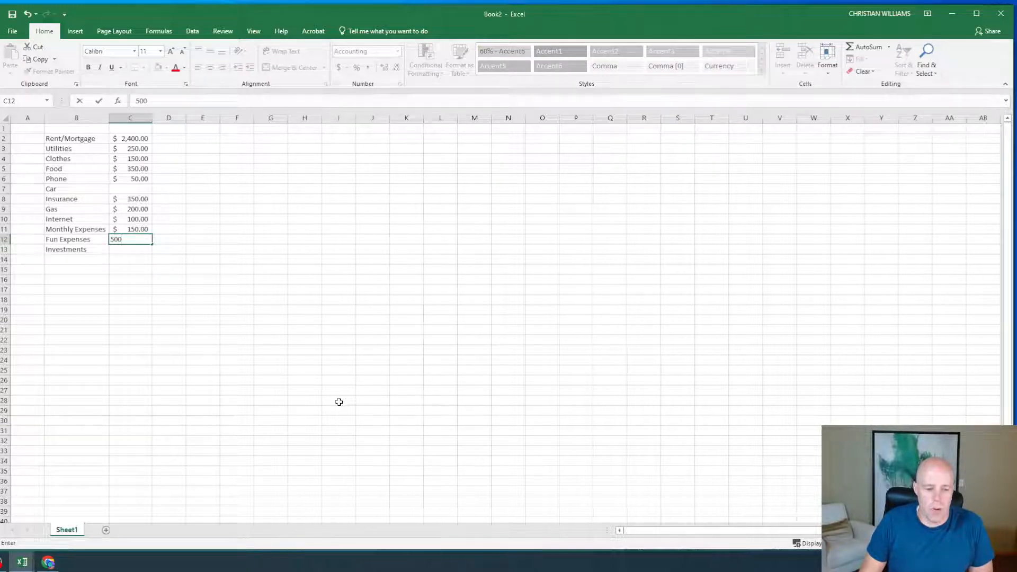
key(Return)
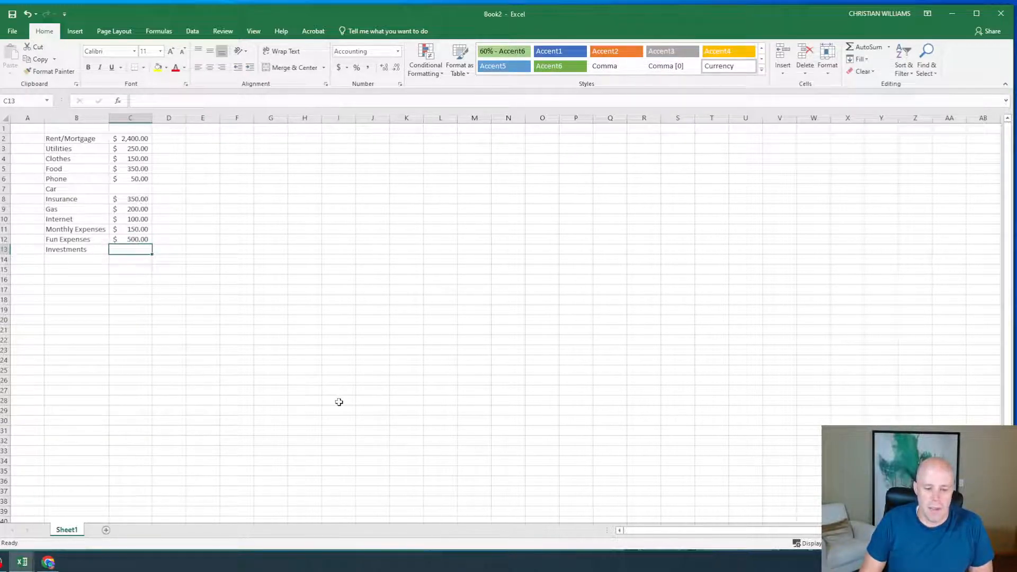
text(100)
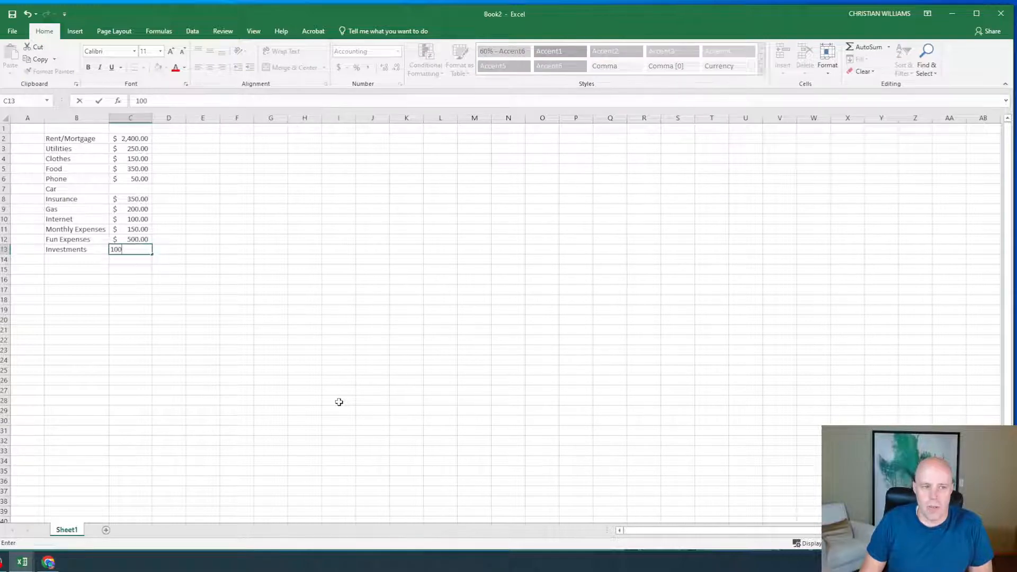
key(Return)
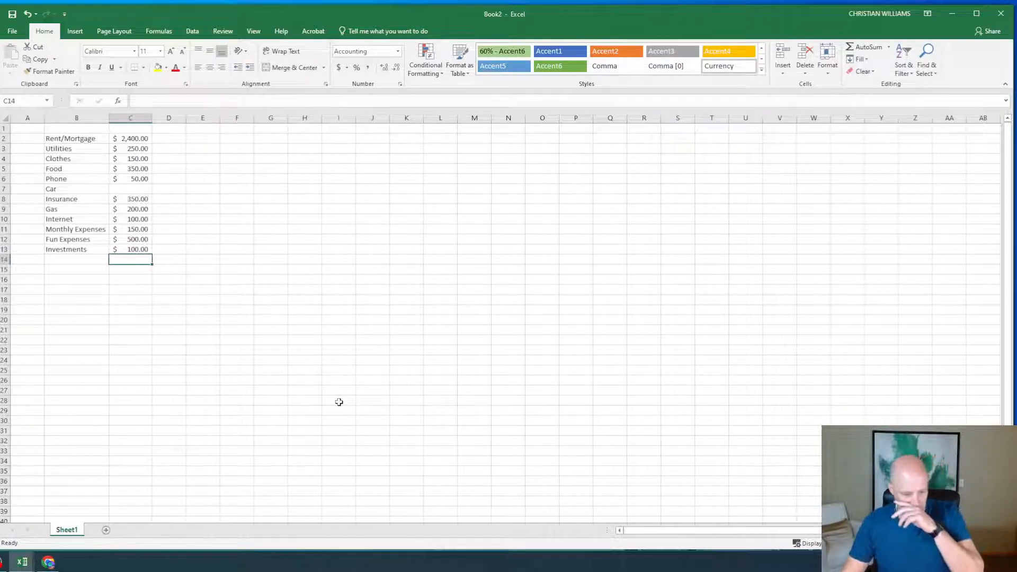
Add the label Total in B14, directly below Investments.
click(74, 260)
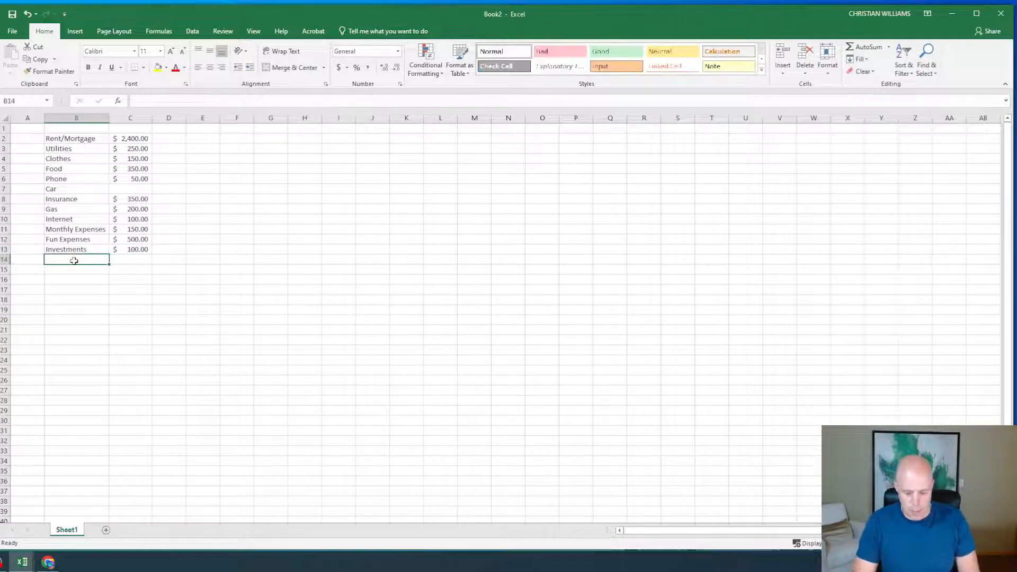
text(Toa)
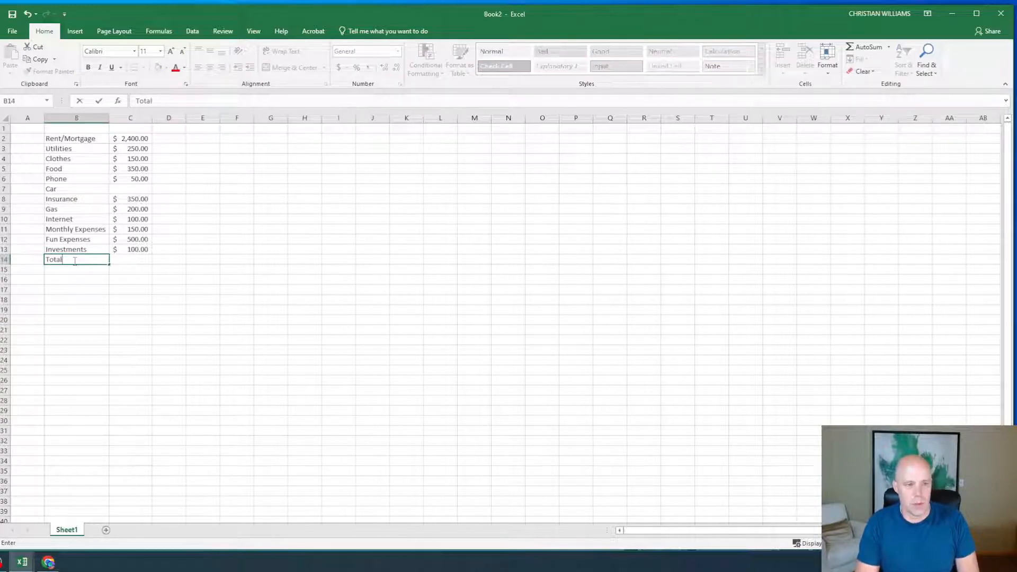
key(Tab)
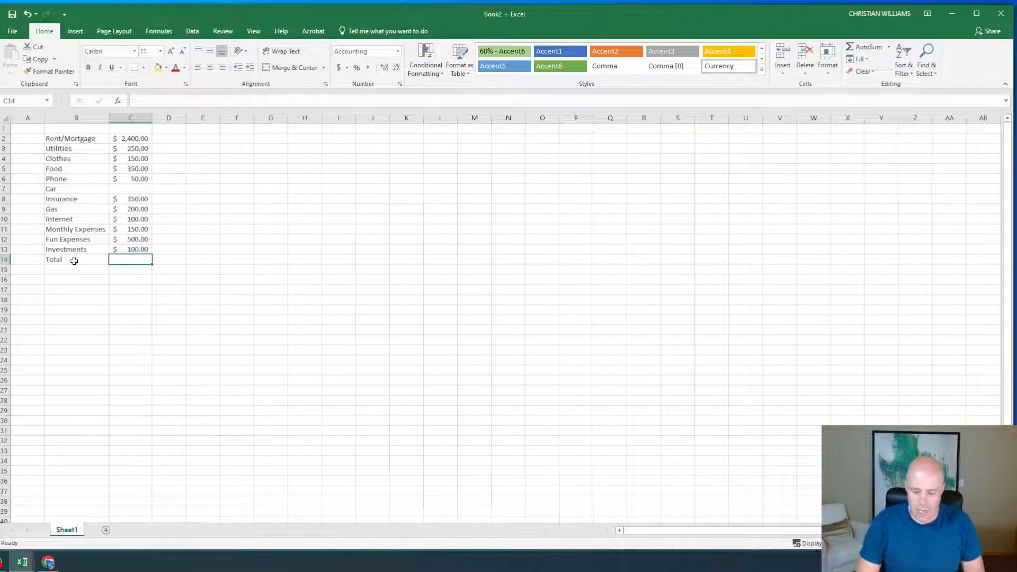
Start a formula in C14 and insert the SUM function by searching for "sum" in Insert Function.
text(=)
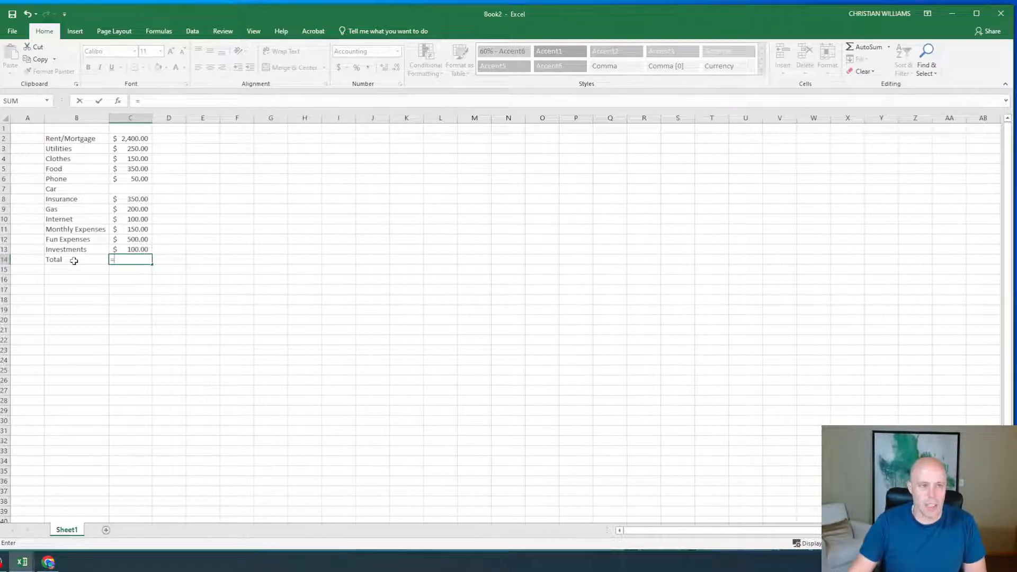
click(118, 101)
drag(114, 28, 450, 94)
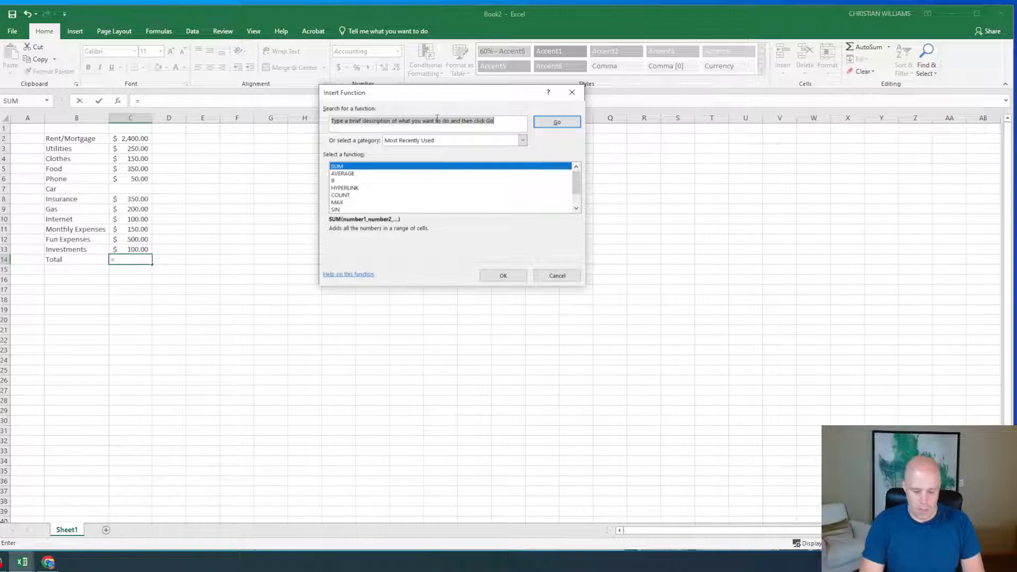
text(s)
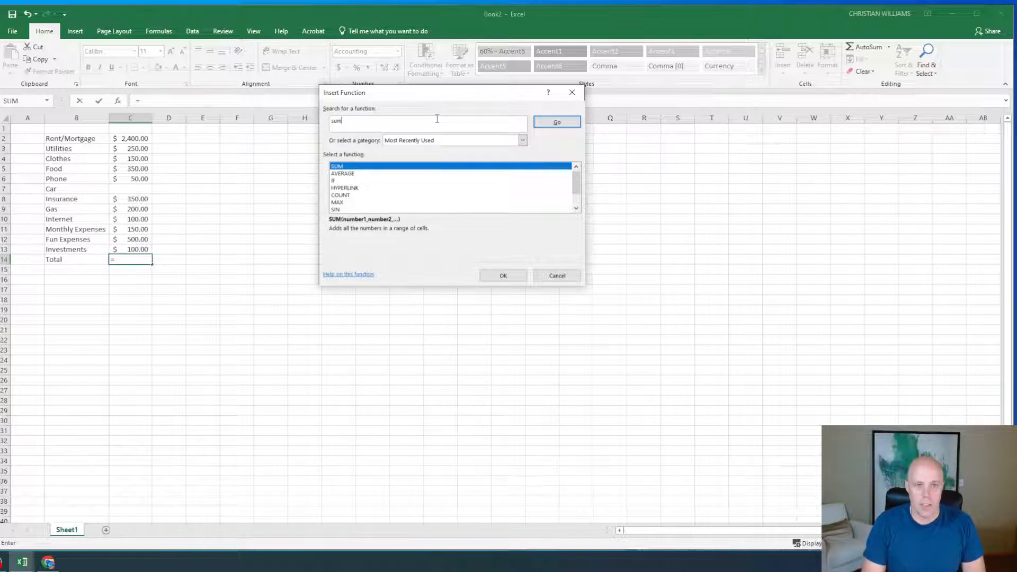
text(um)
key(Return)
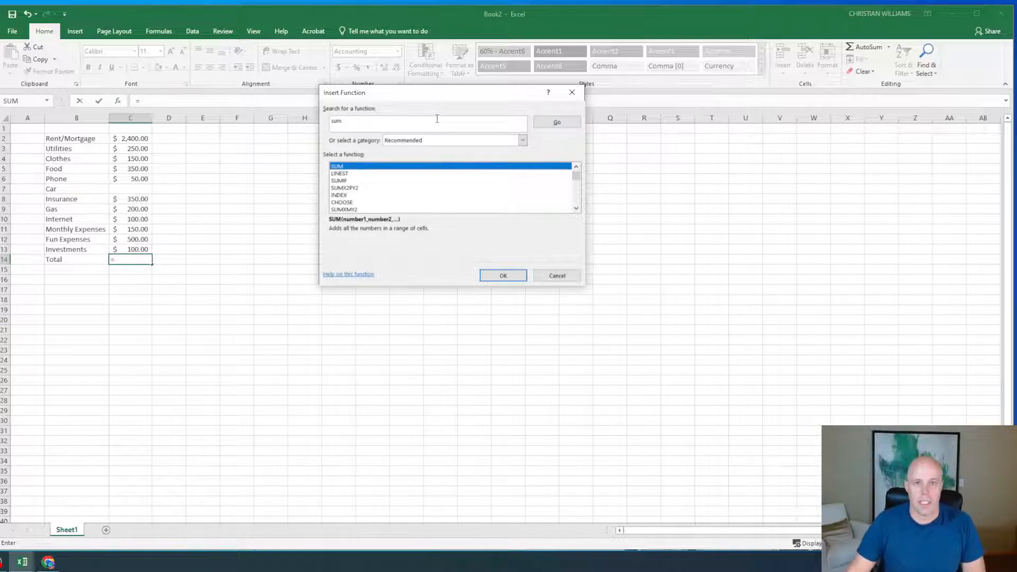
double_click(342, 166)
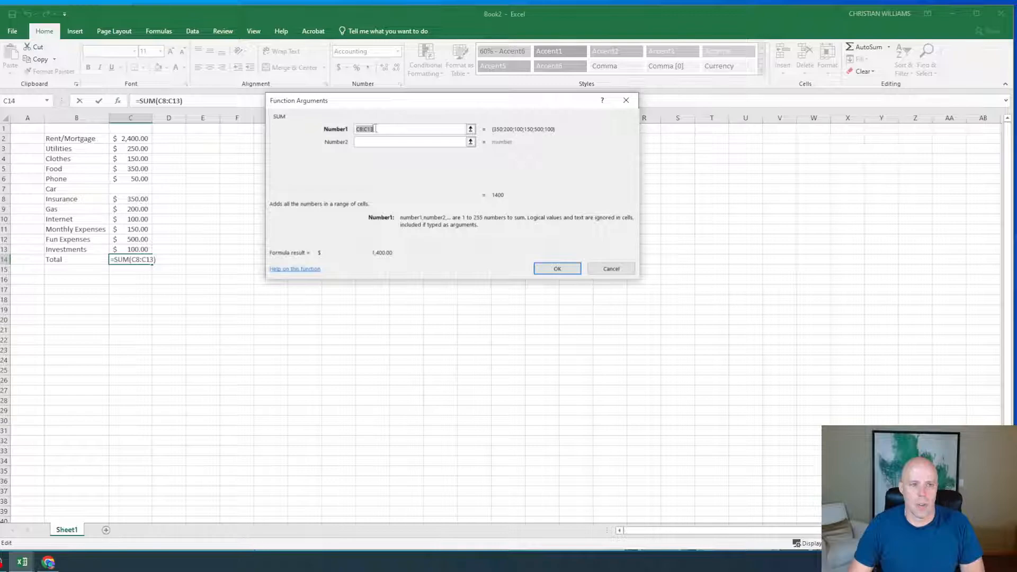
Set the SUM function's first argument to the range C2:C13 and complete the formula in C14.
click(470, 129)
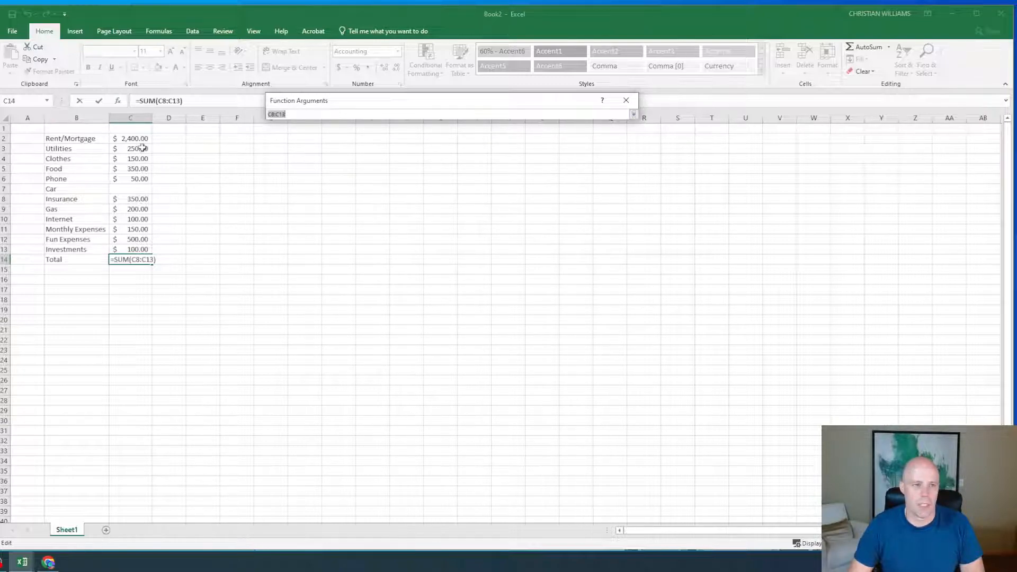
drag(138, 140, 150, 238)
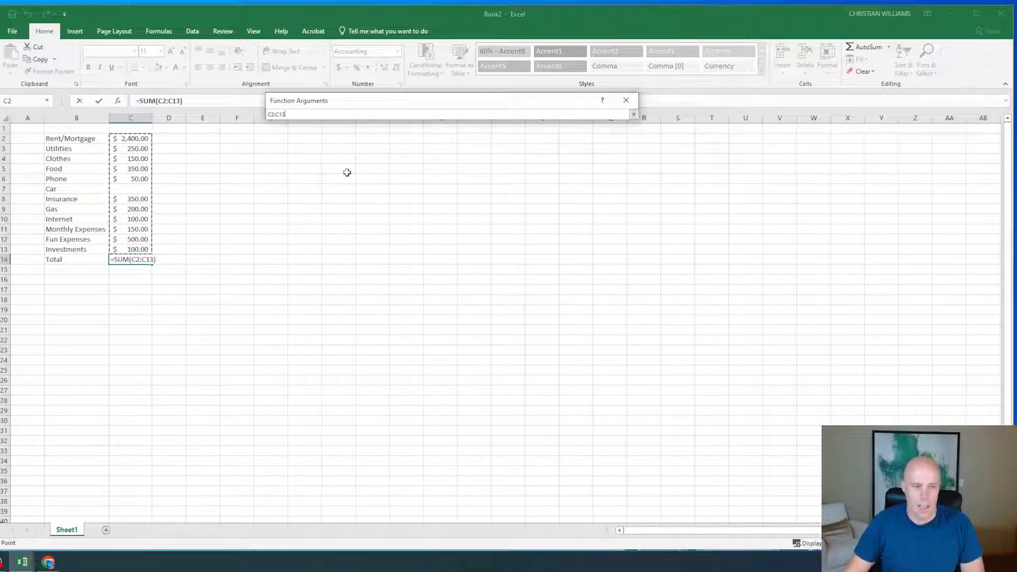
key(Return)
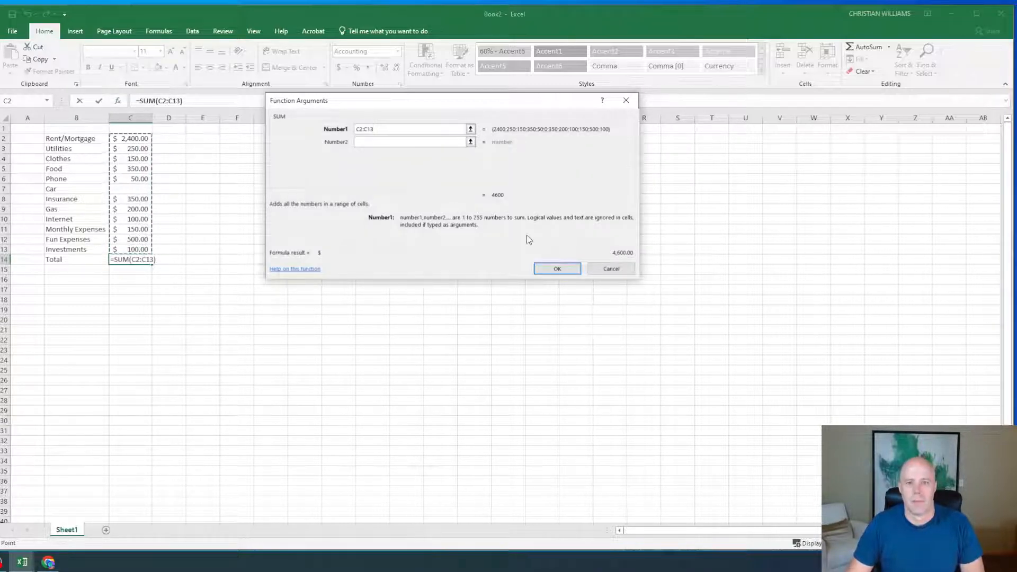
click(557, 269)
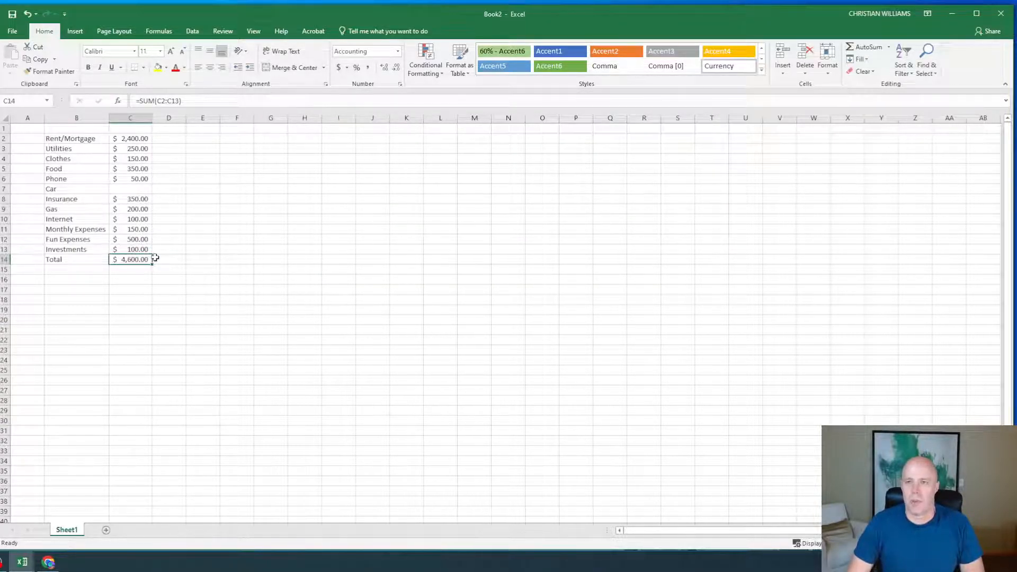
Clear the total in C14 and recreate it with AutoSum, adjusting the summed range to C2:C13.
key(Delete)
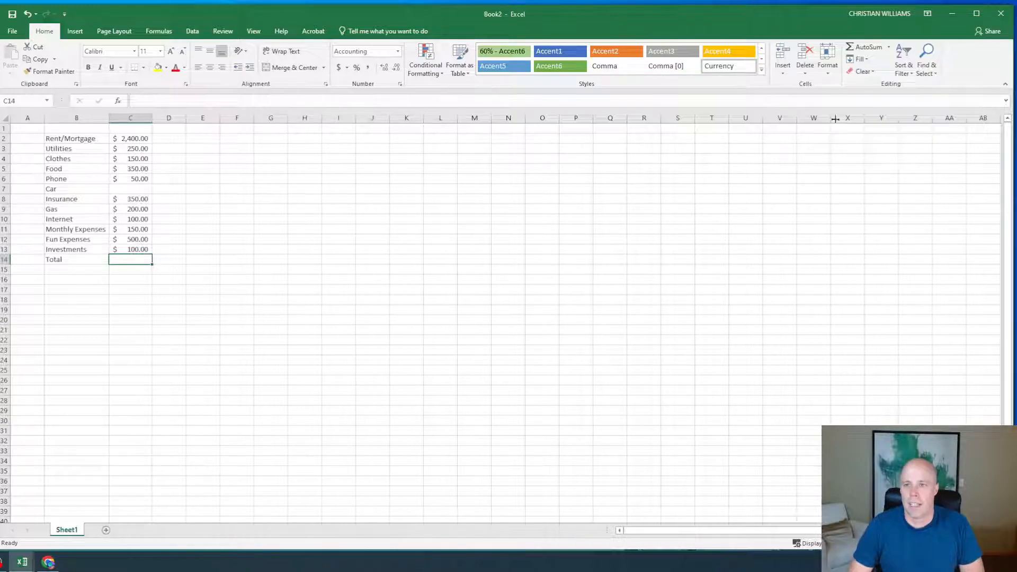
click(874, 48)
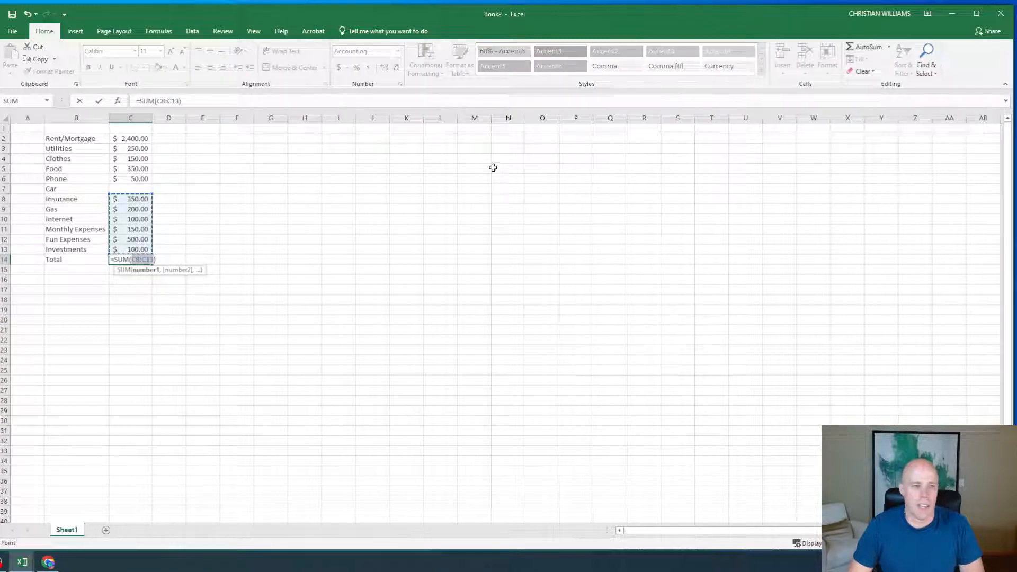
click(137, 203)
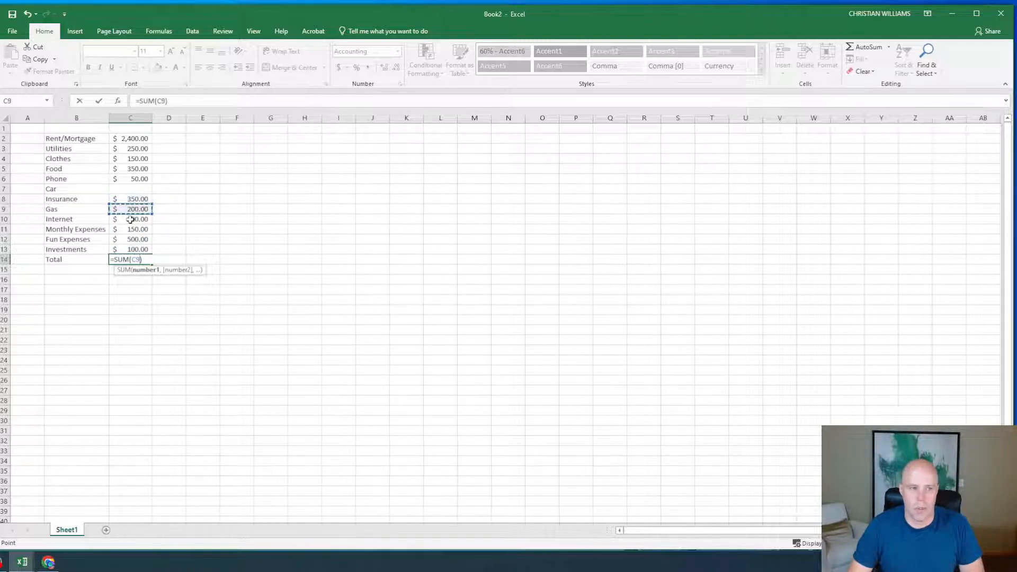
drag(127, 248, 134, 222)
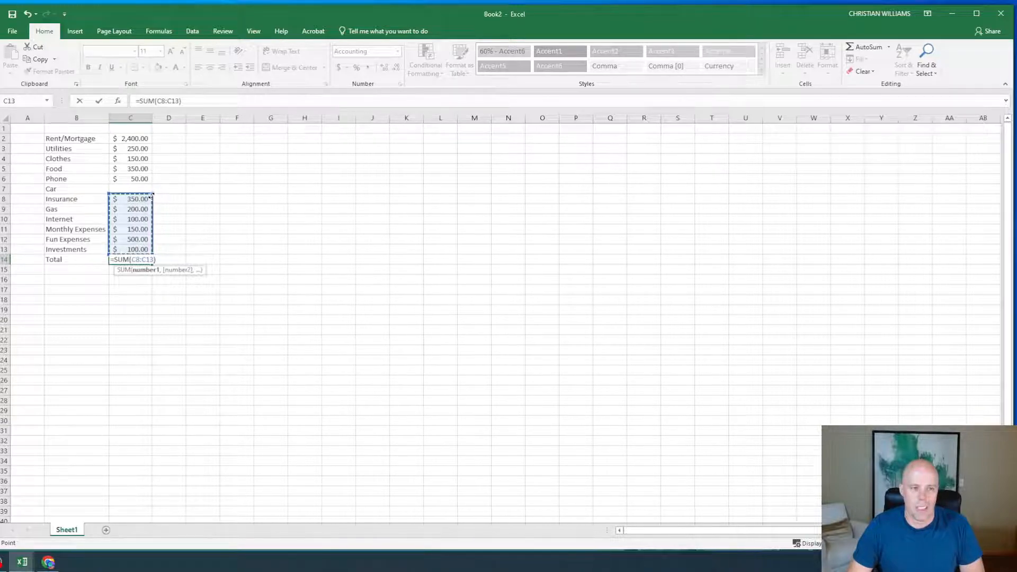
drag(136, 144, 126, 246)
drag(129, 197, 137, 246)
drag(110, 173, 111, 135)
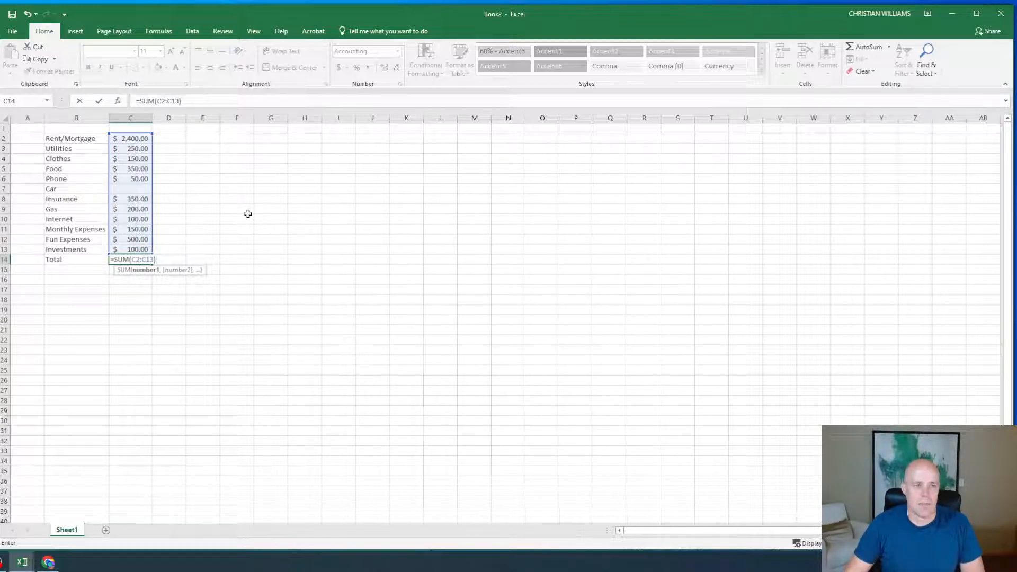
key(Return)
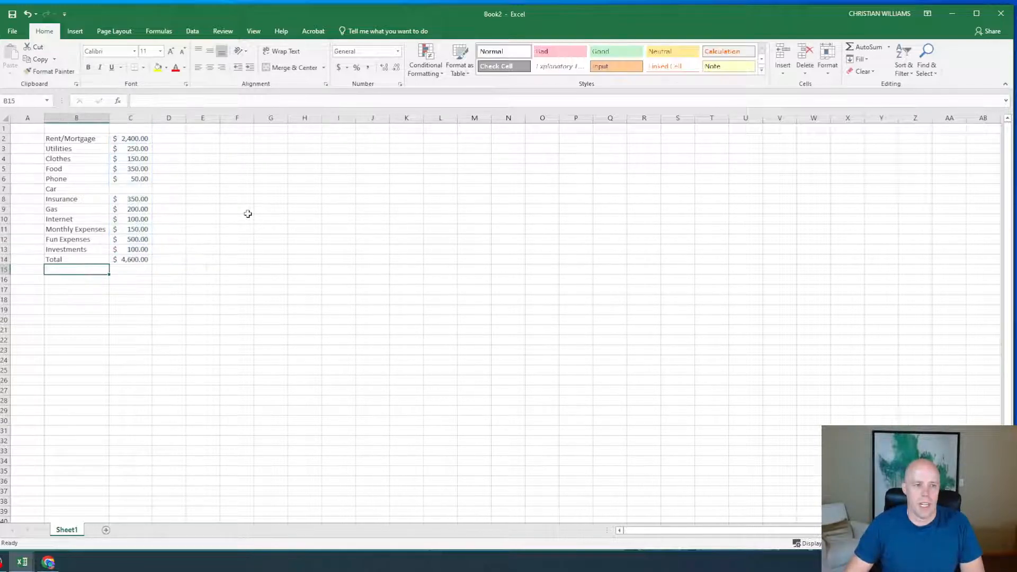
Delete the AutoSum total in C14 and write the formula =sum over the range C2:C13 by hand.
double_click(131, 260)
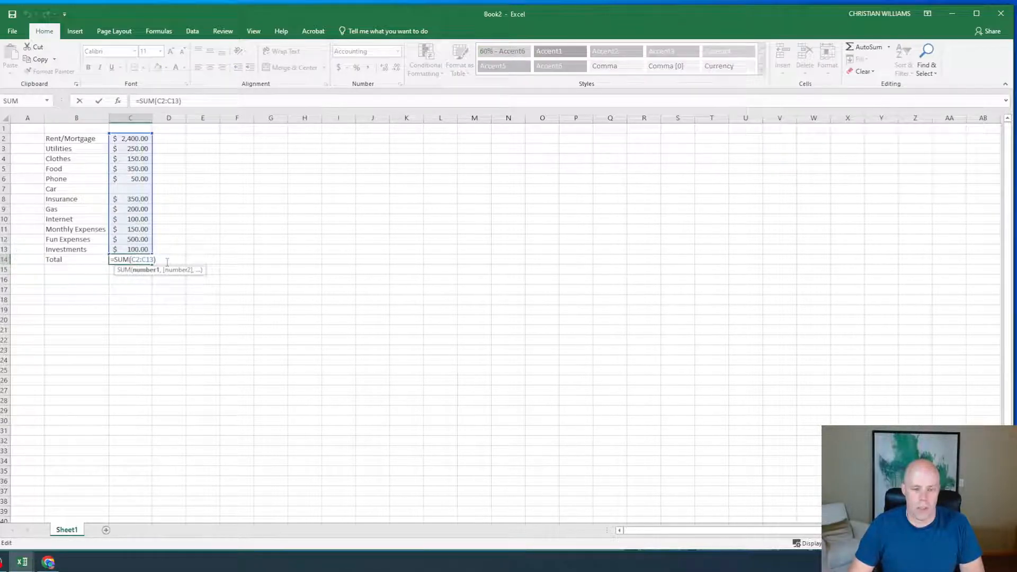
click(120, 279)
click(131, 259)
key(Delete)
text(=)
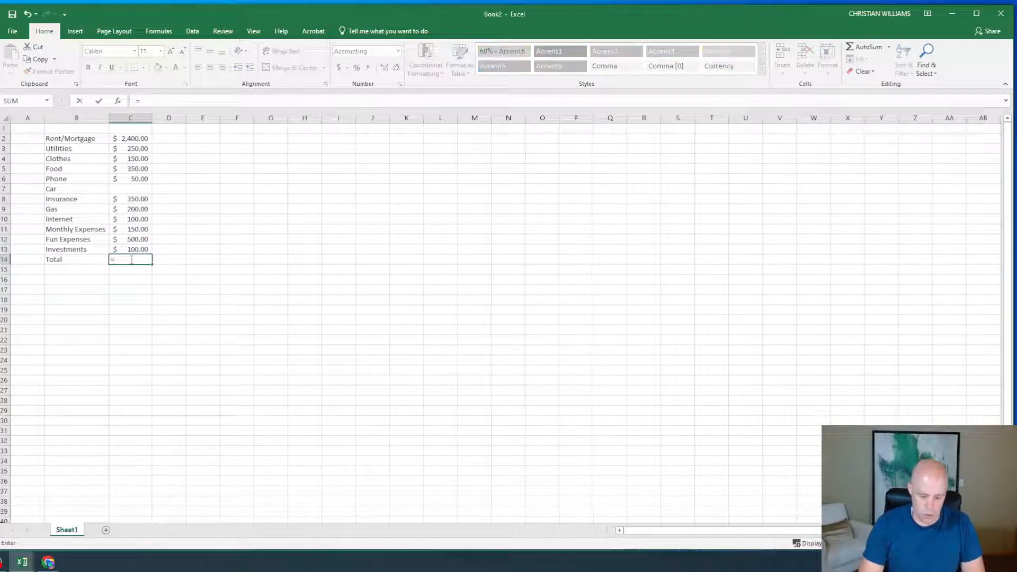
text(sum)
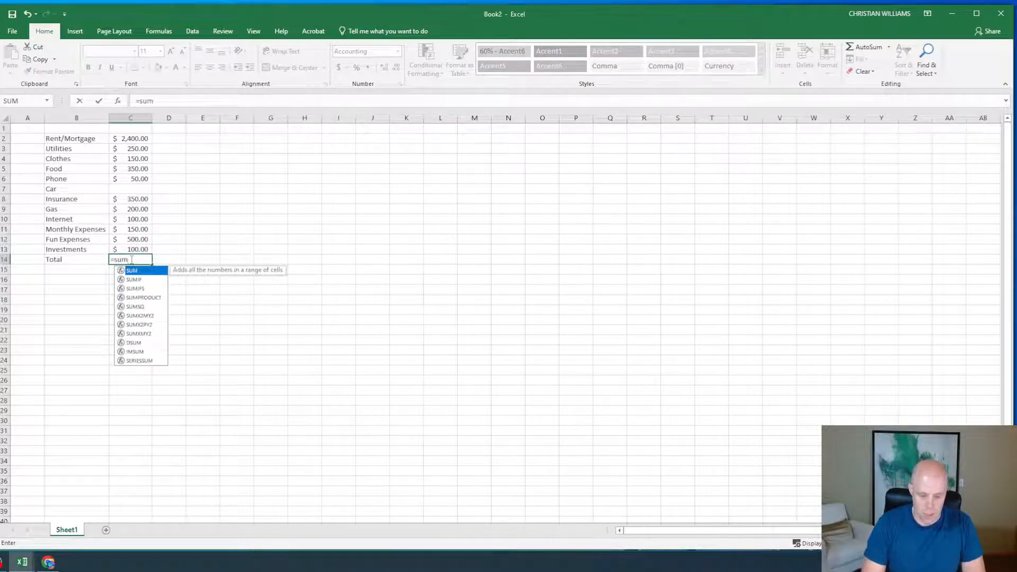
text(())
key(BackSpace)
drag(130, 140, 127, 248)
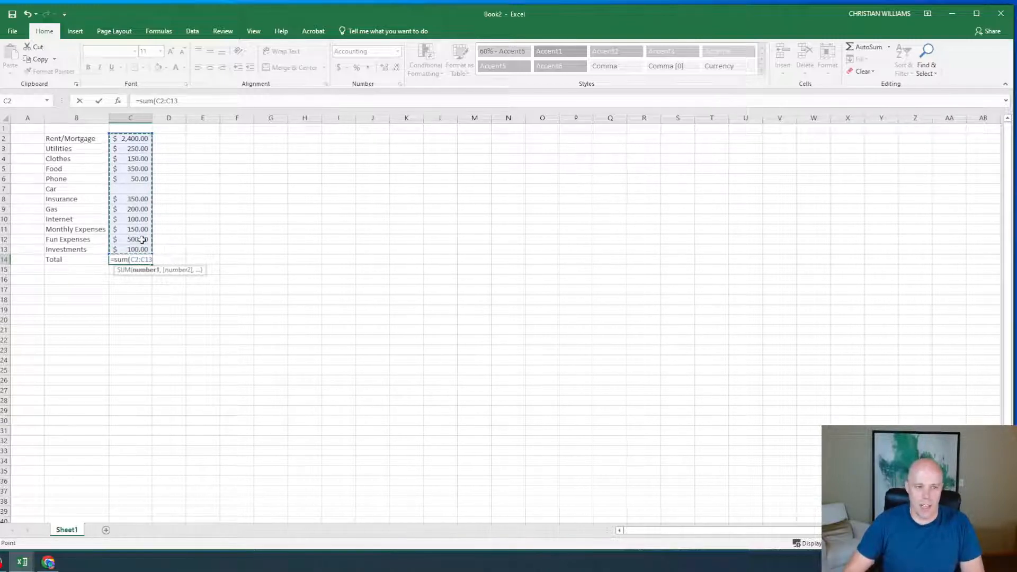
key(Return)
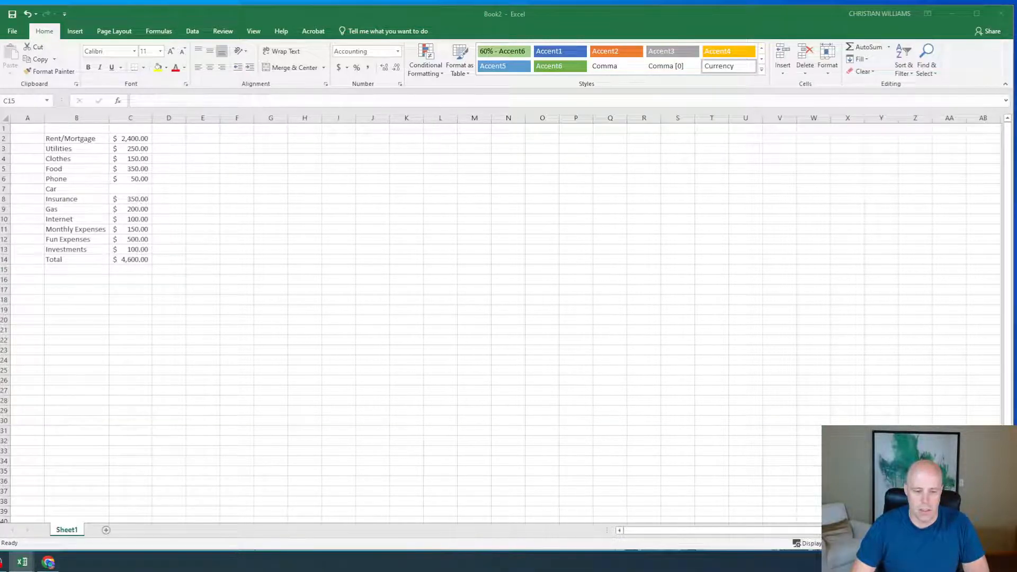
Add a second worksheet and enter "69 ford bronco" in its cell B2.
click(106, 533)
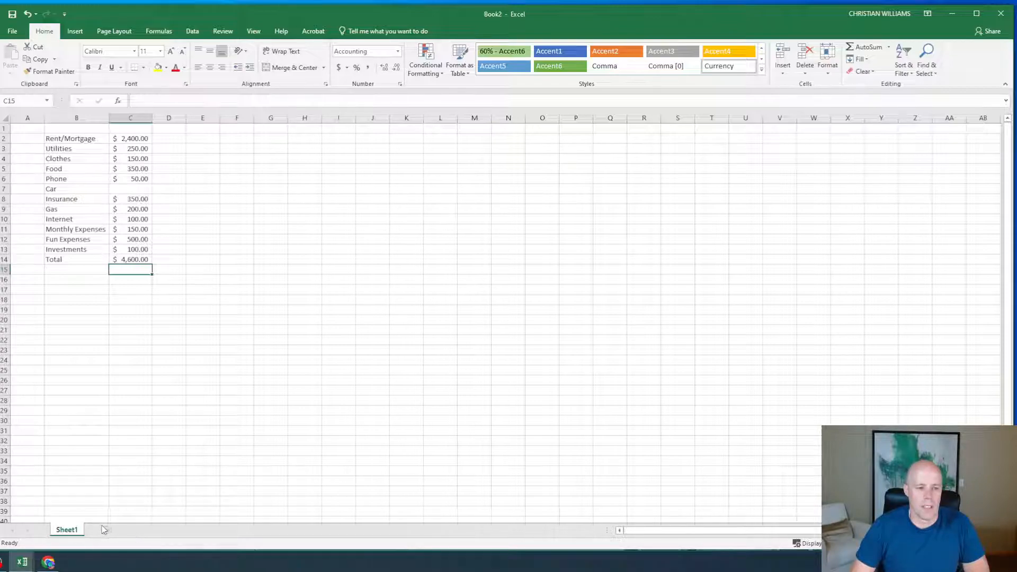
click(121, 530)
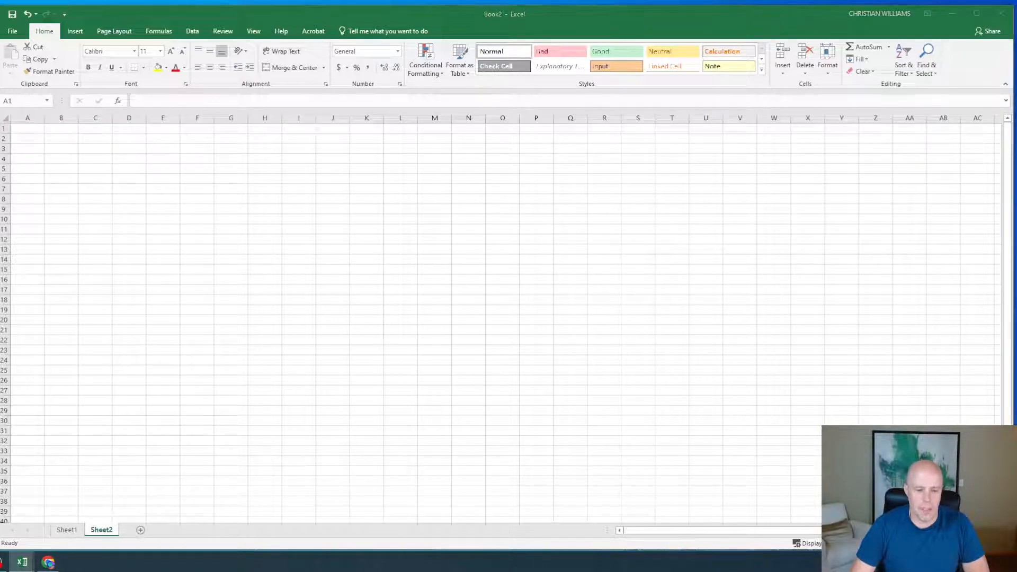
click(71, 139)
click(70, 139)
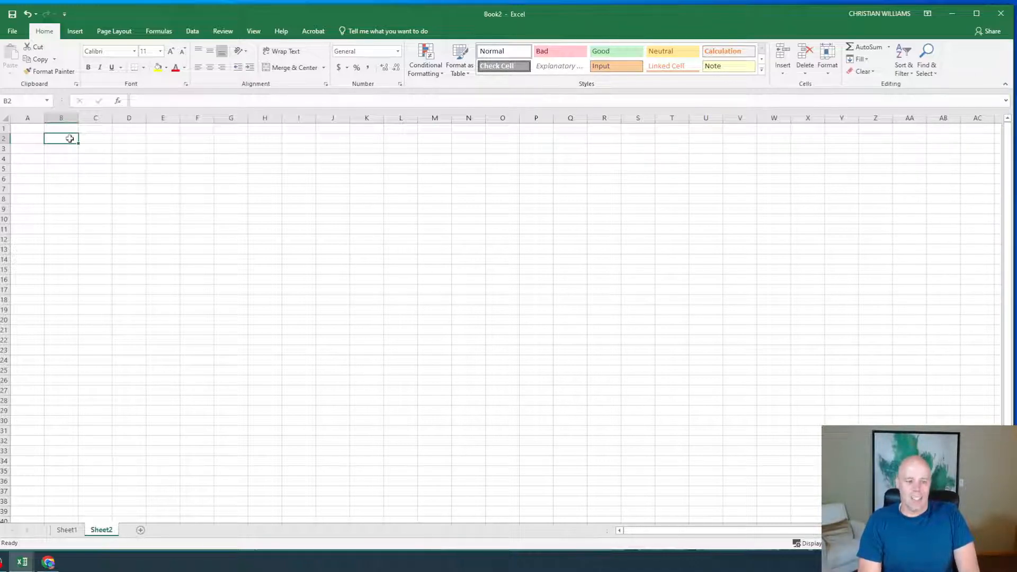
text(69)
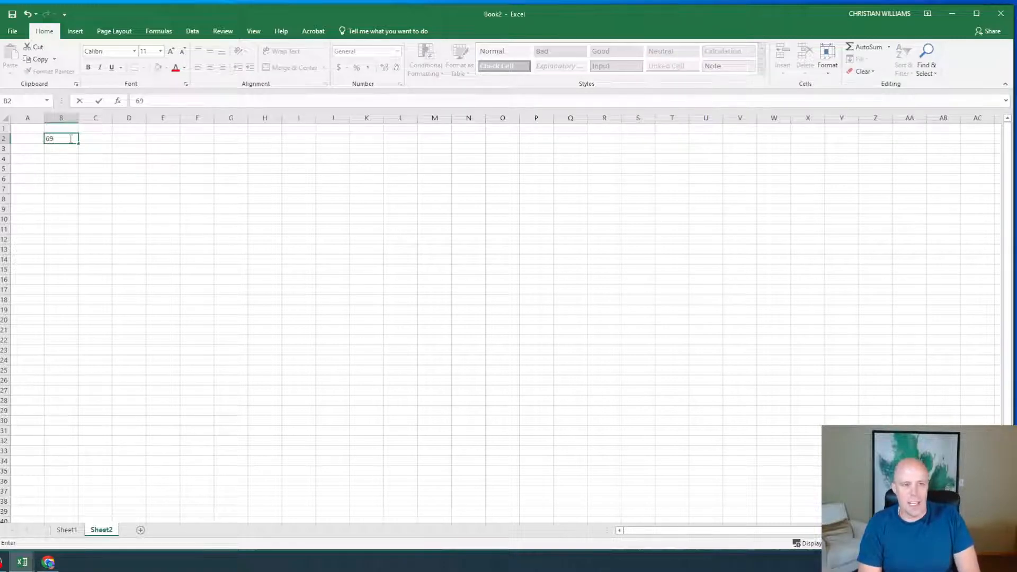
text( ford bronco)
key(Return)
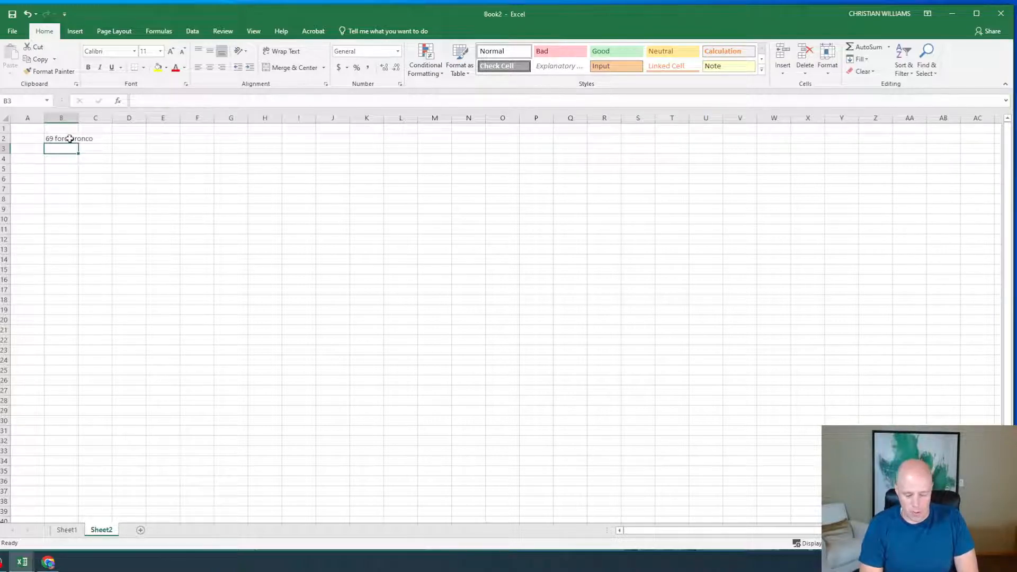
Enter "Tesla X Plaid" in cell B3 and "67 Stingray" in cell B4 of the second sheet.
text(Tesla X Plaid)
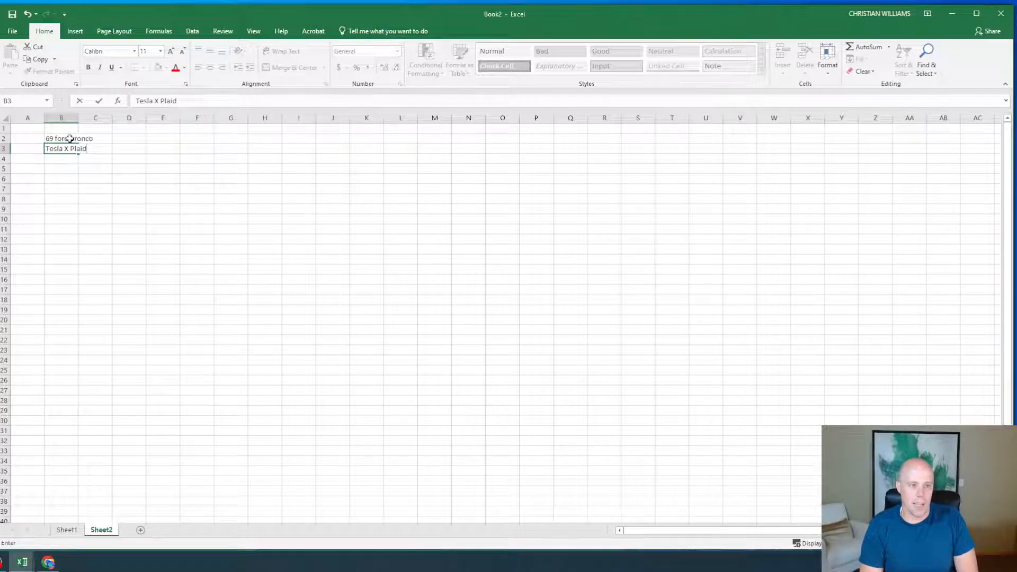
key(Return)
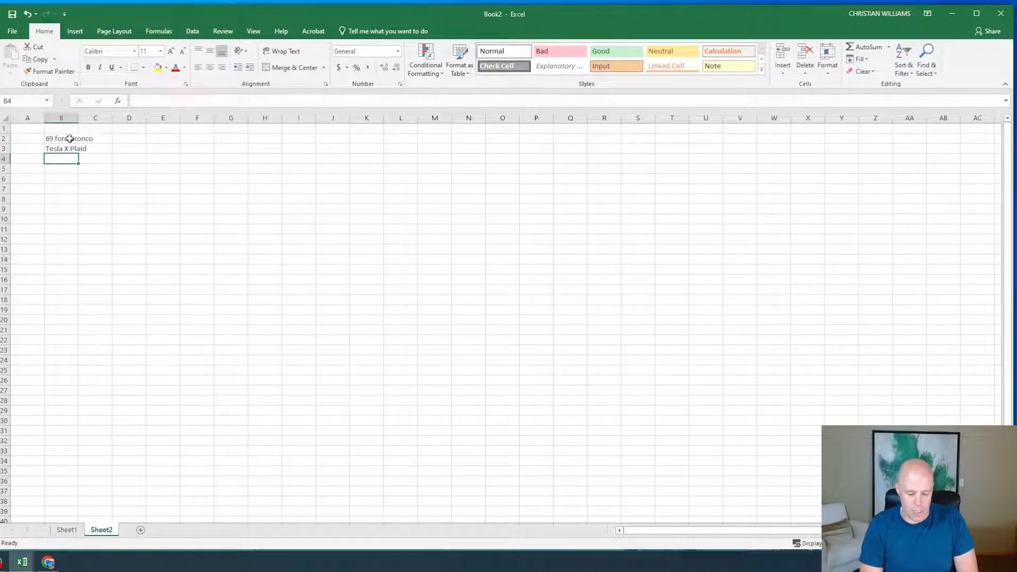
text(67 sto)
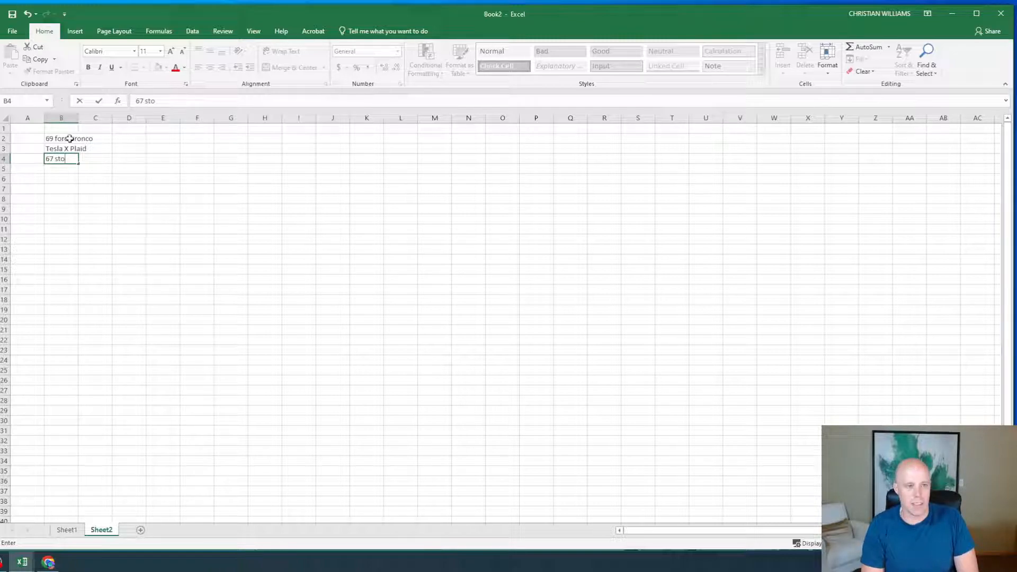
key(BackSpace)
text(in)
key(BackSpace)
key(BackSpace)
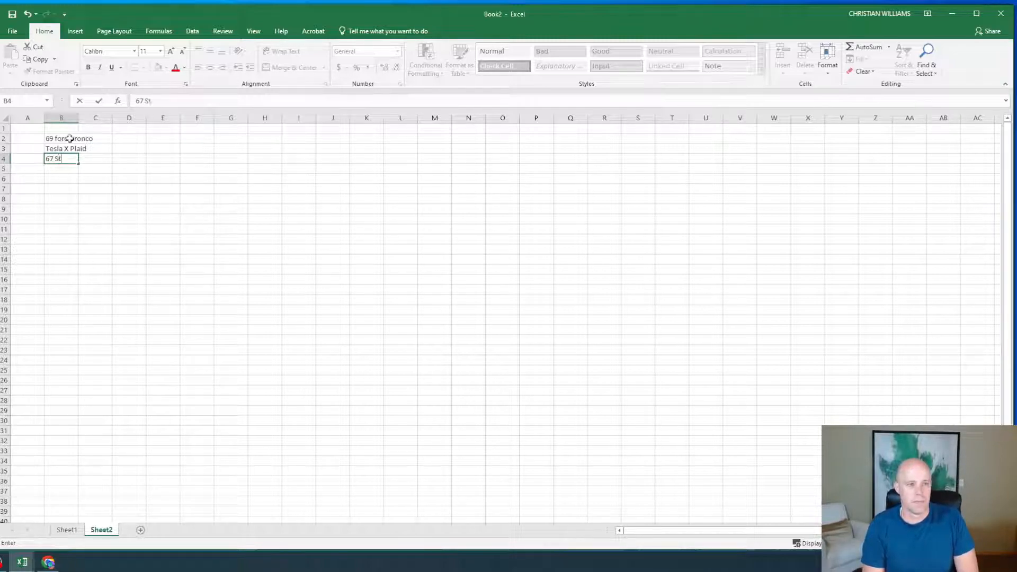
text(Stingray)
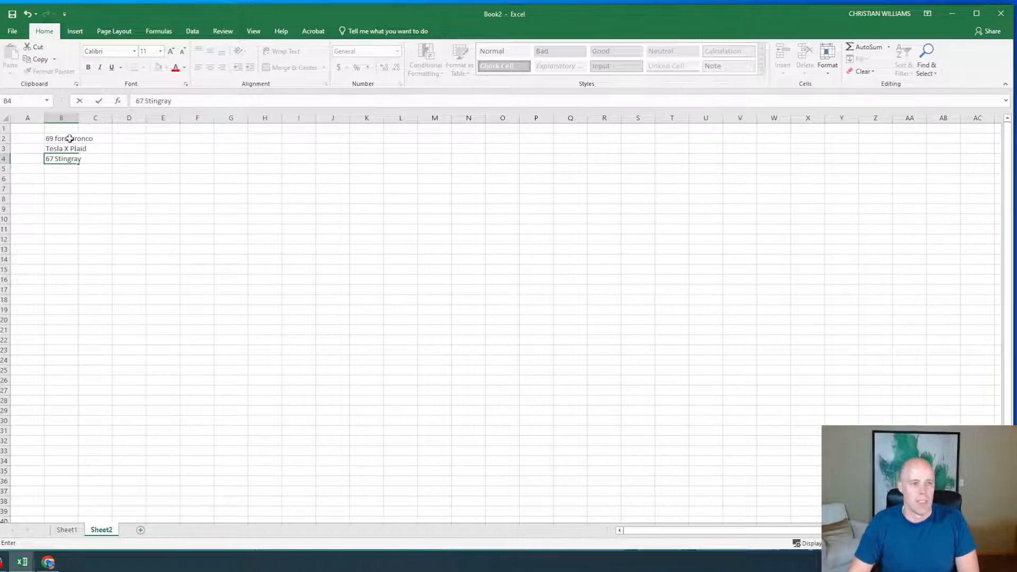
Correct the capitalization in cell B2 to "69 Ford Bronco" and fit column B's width to its contents.
click(70, 138)
click(59, 148)
click(61, 138)
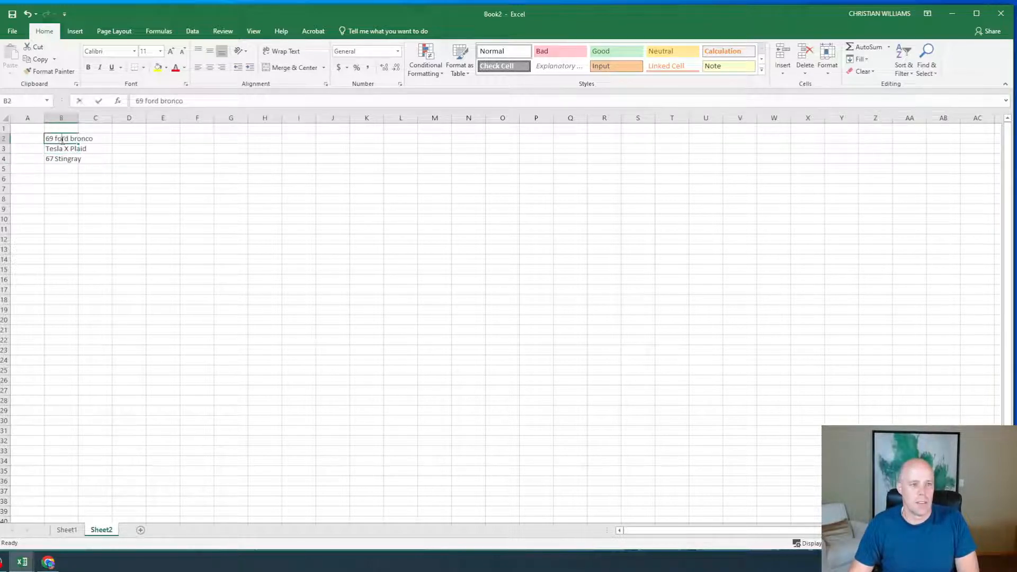
double_click(62, 138)
key(BackSpace)
text(F)
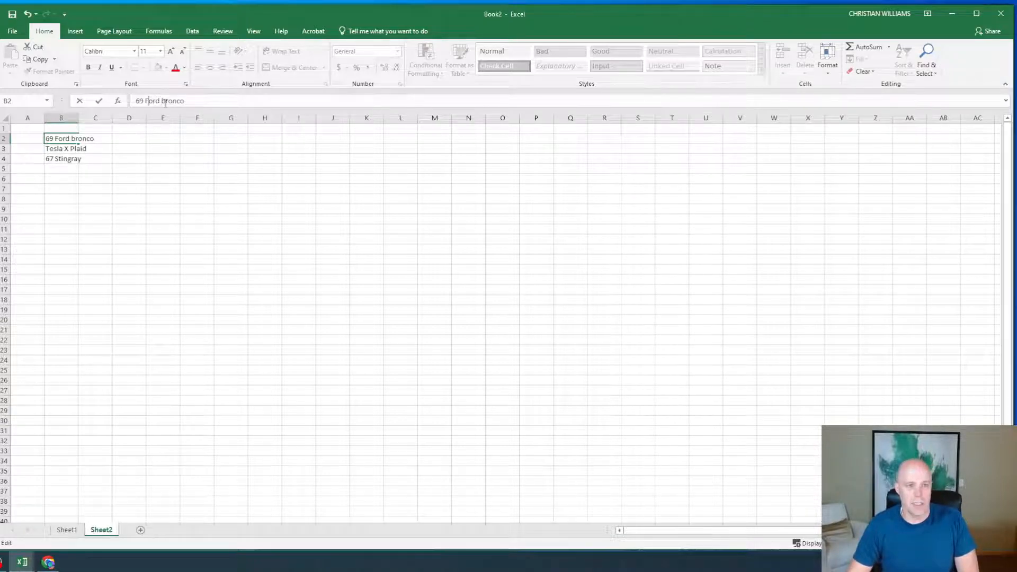
key(BackSpace)
text(B)
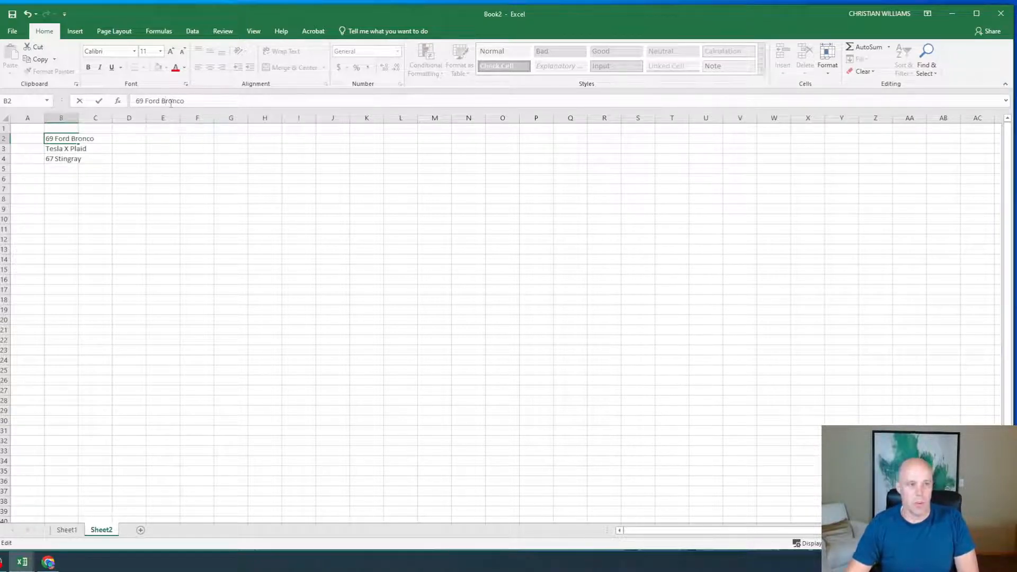
click(83, 179)
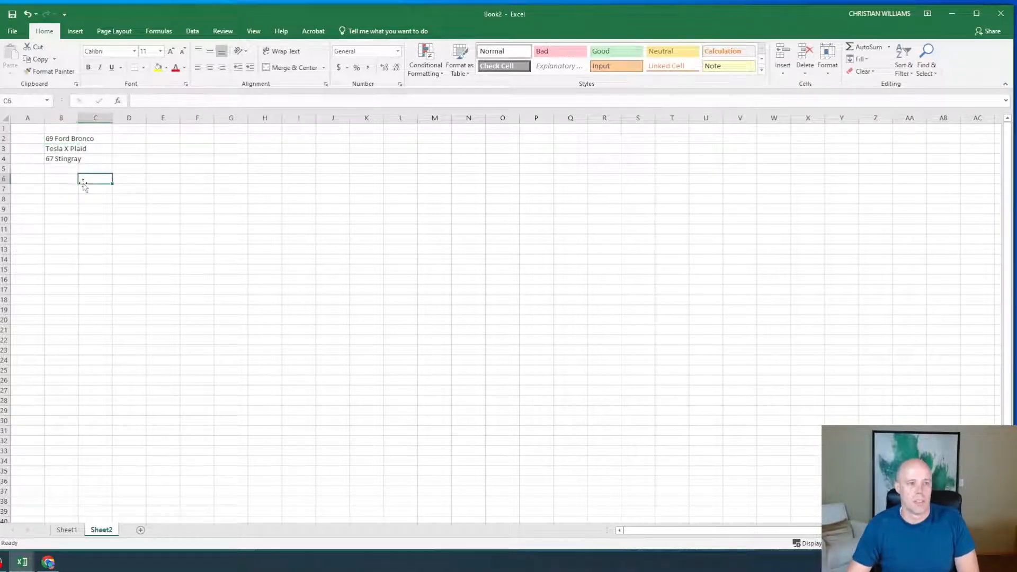
double_click(77, 118)
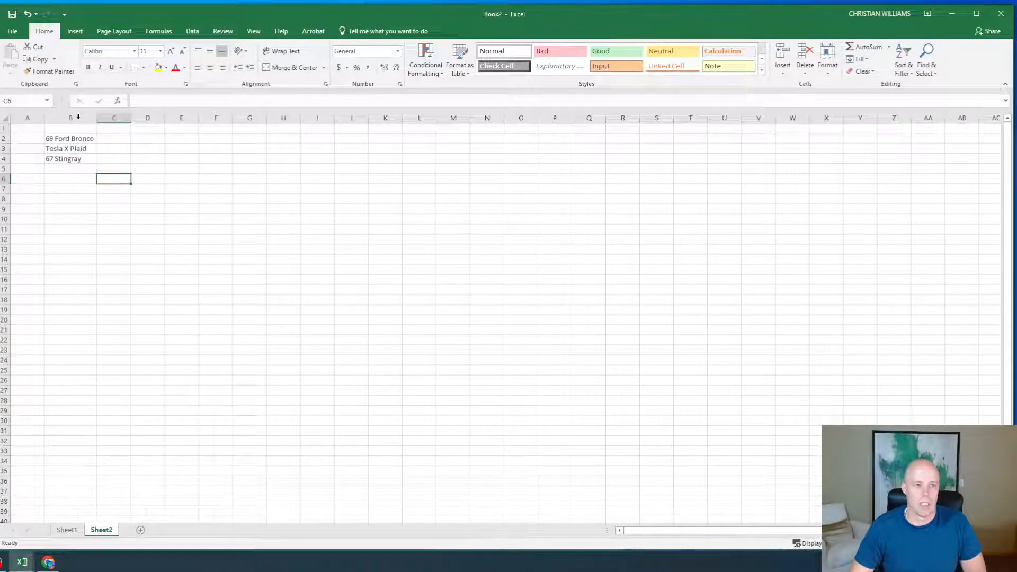
click(117, 137)
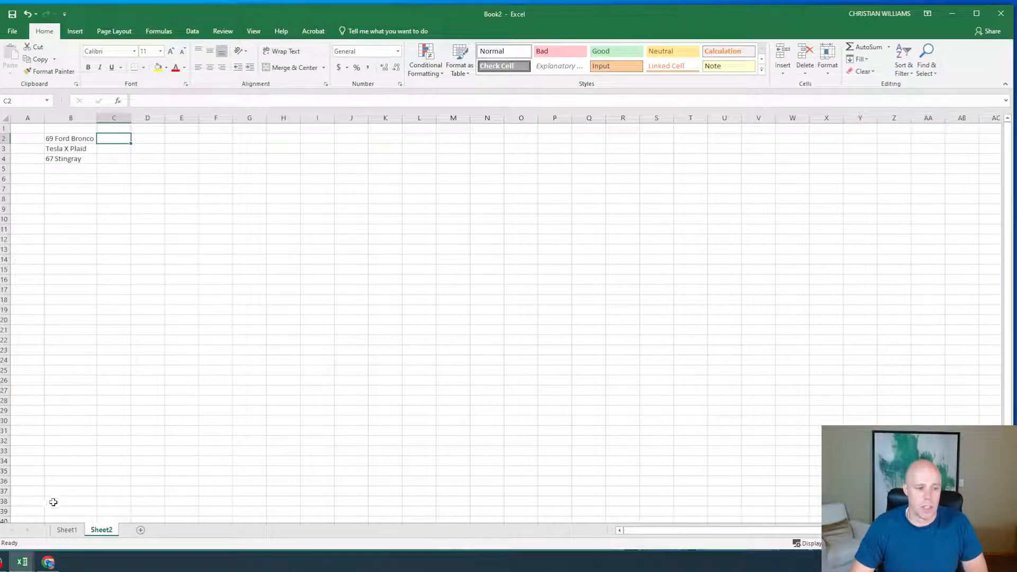
Switch to Chrome and search the web for "69 ford bronco".
click(48, 562)
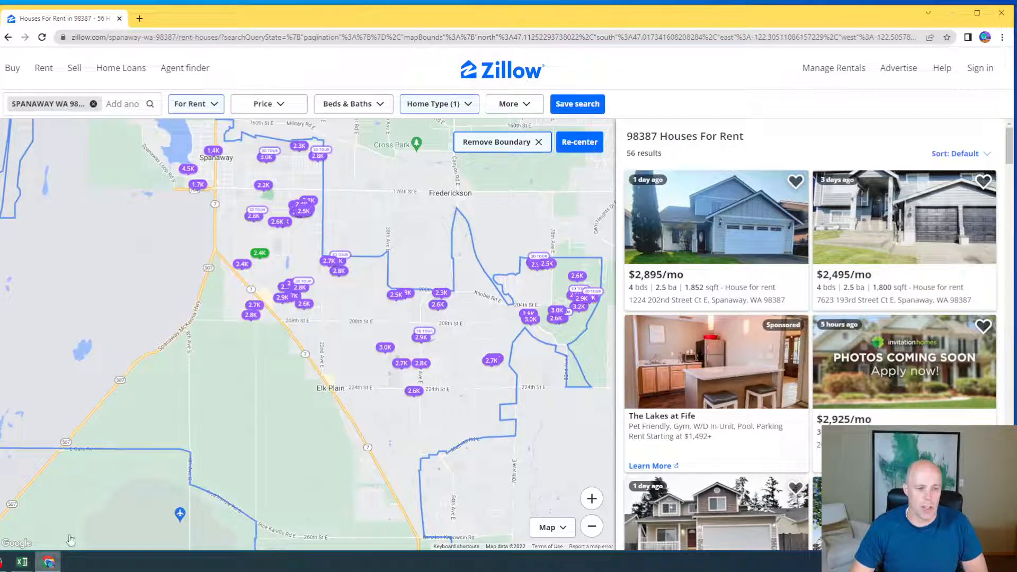
click(189, 41)
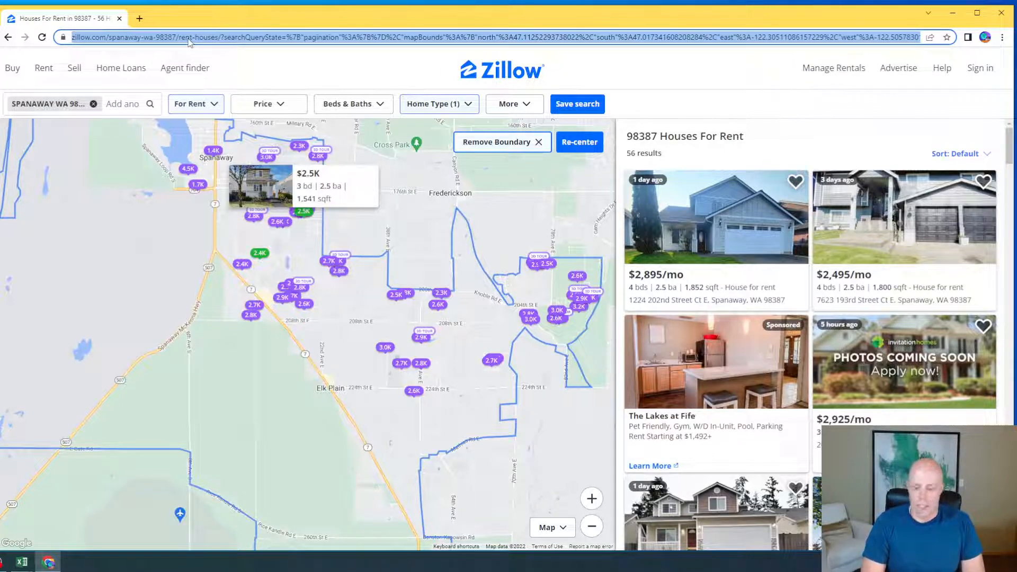
text(69 f)
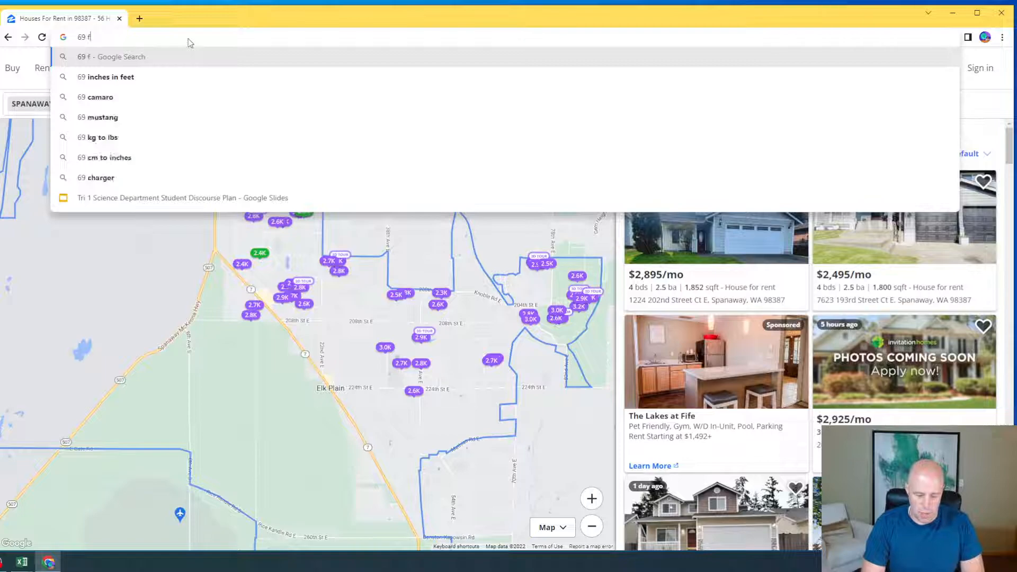
text(ord bron)
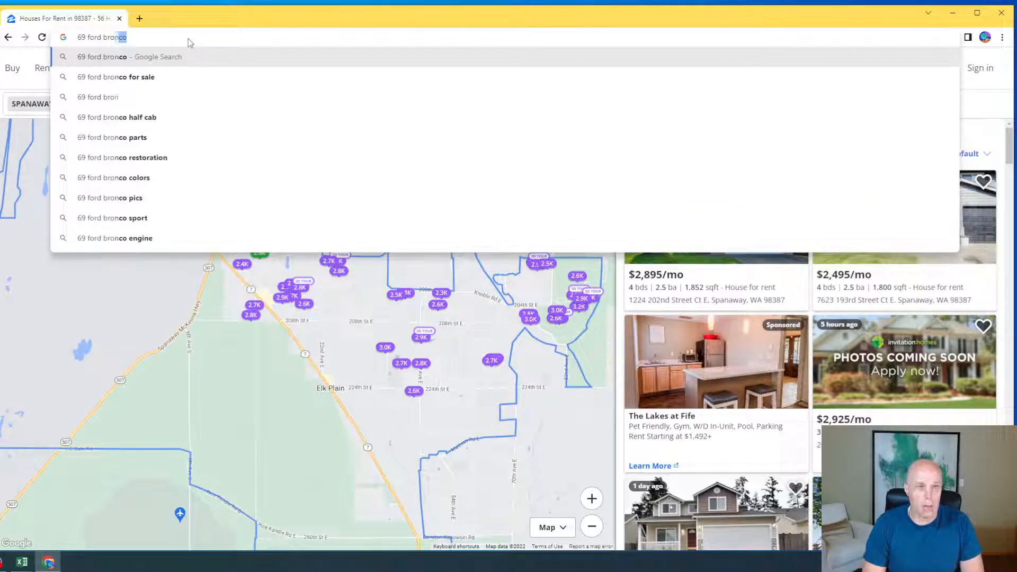
key(Return)
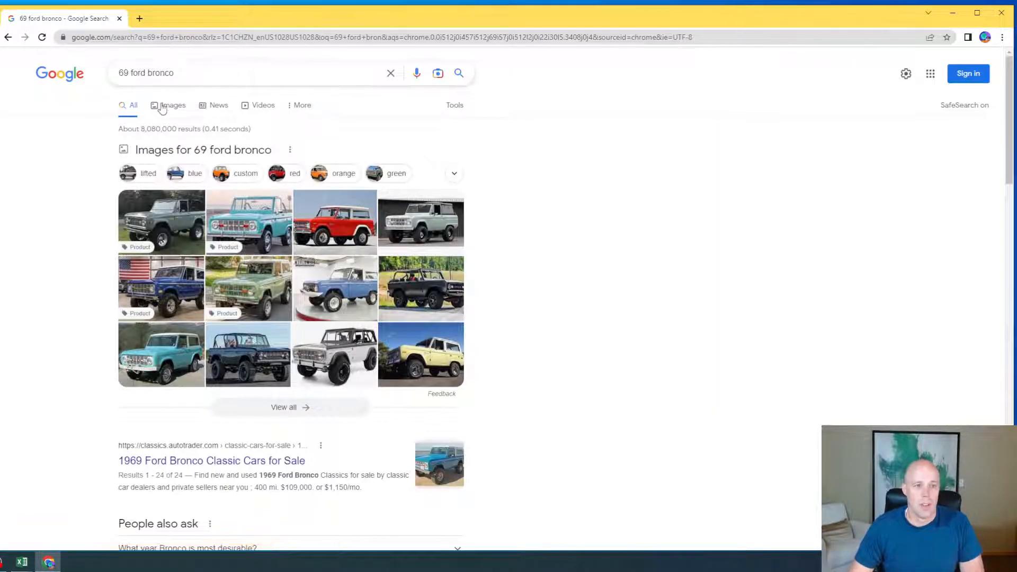
Open the Autotrader search result "1969 Ford Bronco Classic Cars for Sale".
click(180, 73)
scroll(77, 301, down, 5)
scroll(159, 369, up, 4)
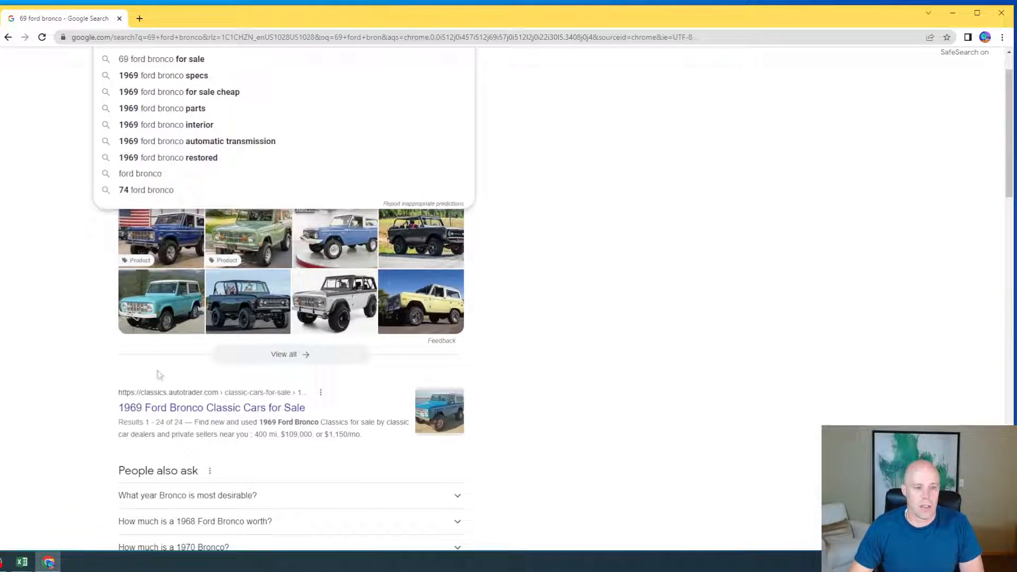
click(213, 414)
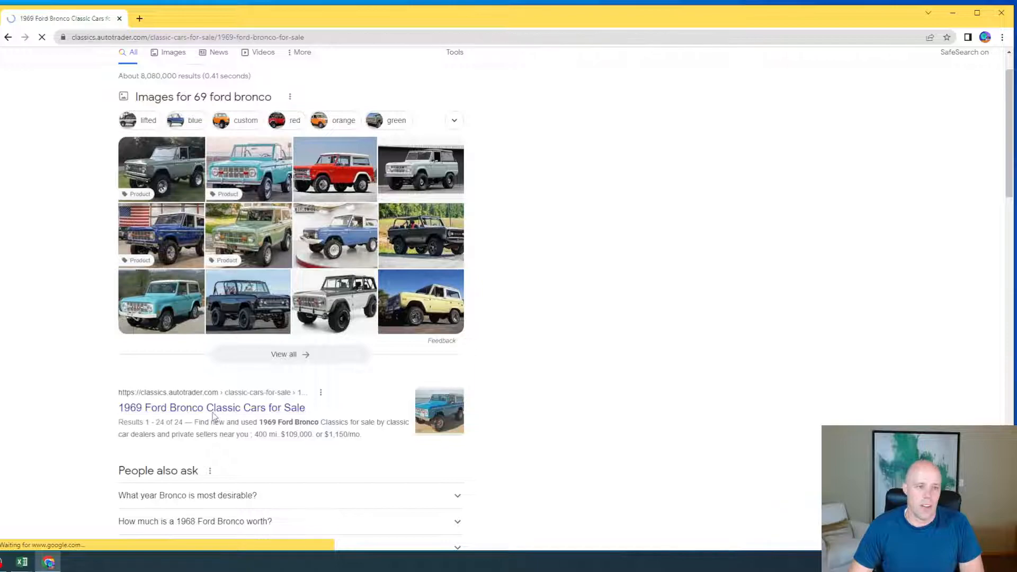
Browse the 1969 Ford Bronco listings and open the red one priced at $145,000.
scroll(774, 298, down, 10)
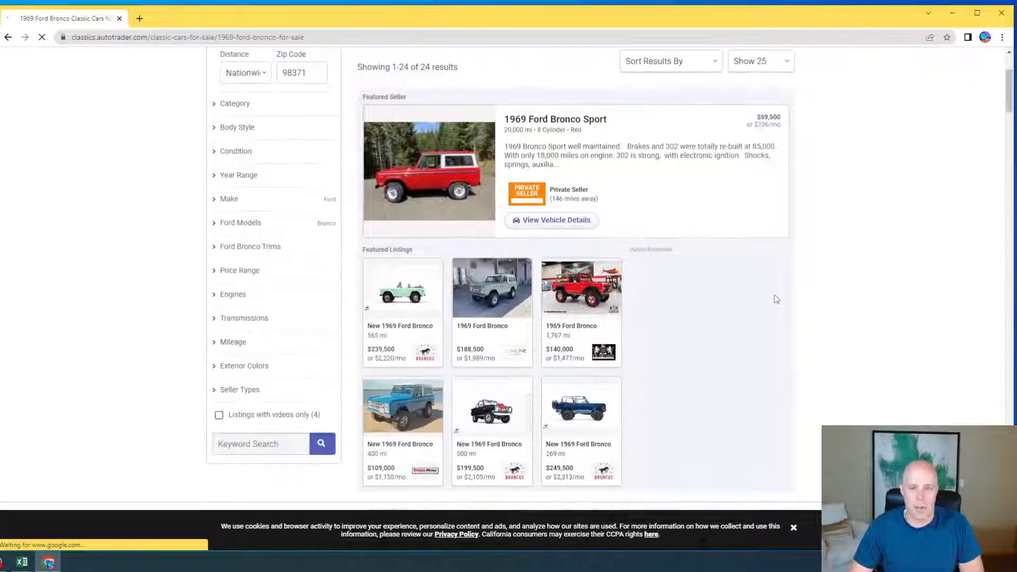
scroll(599, 302, down, 13)
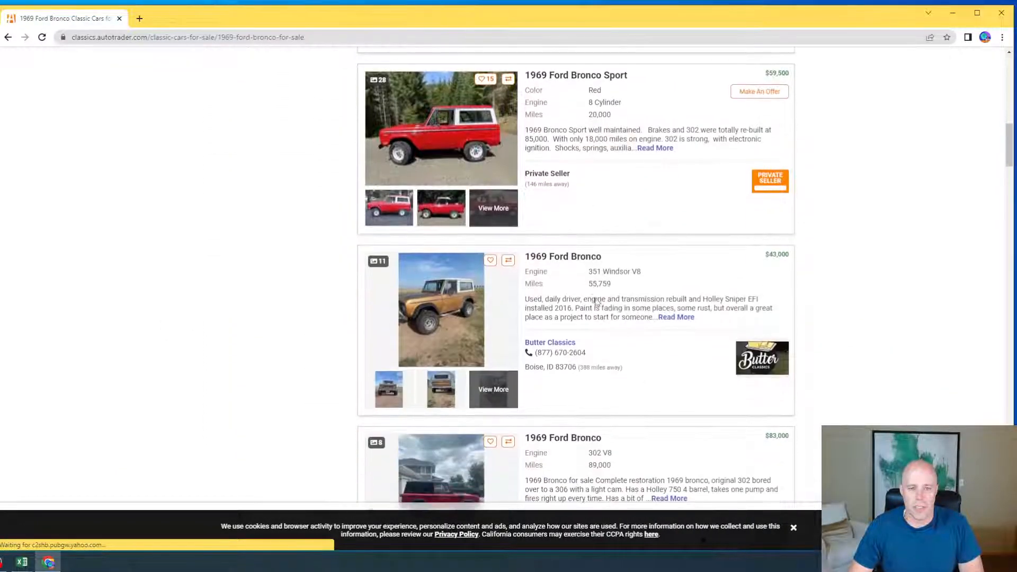
scroll(593, 302, down, 8)
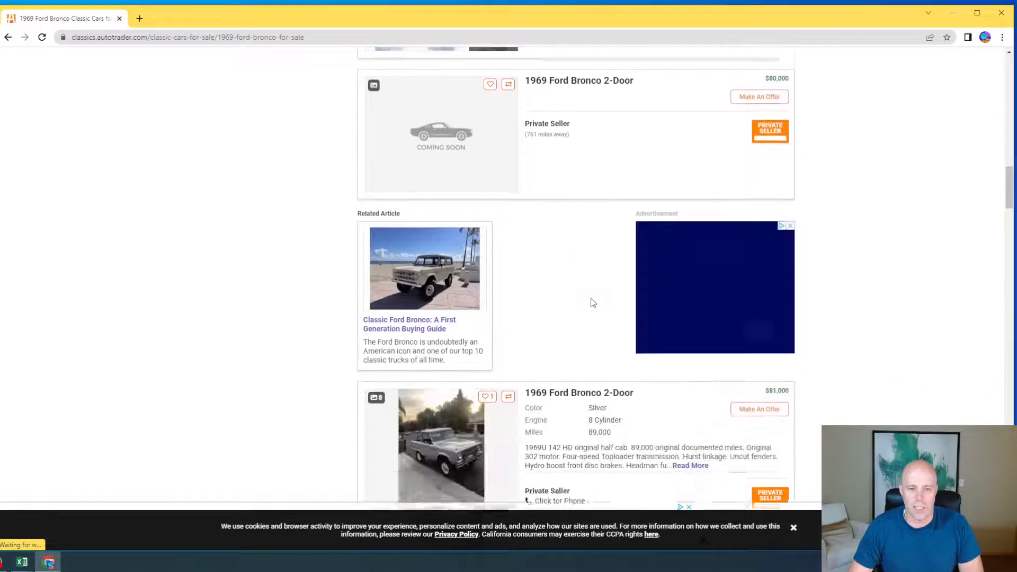
scroll(591, 302, down, 1)
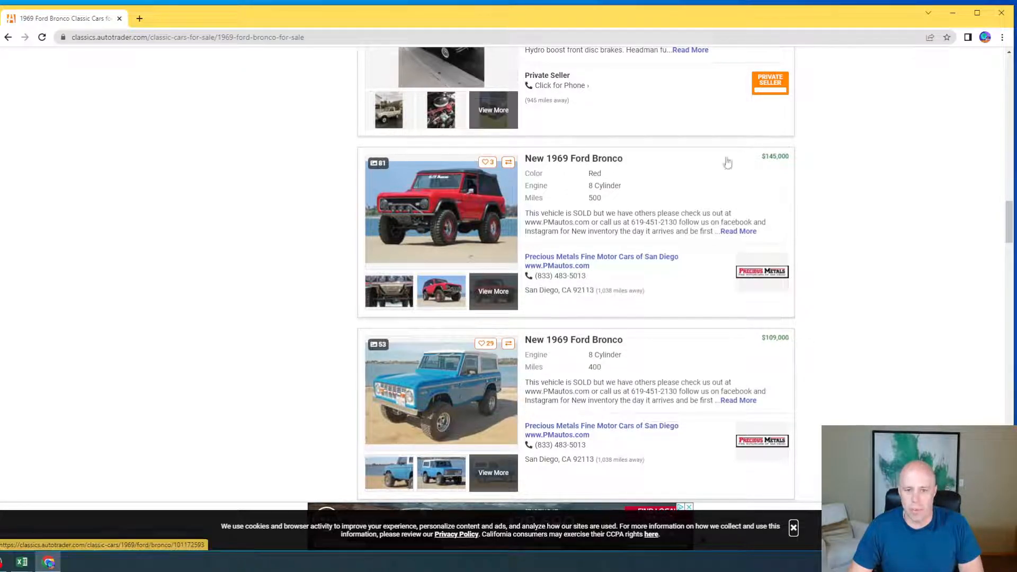
click(486, 212)
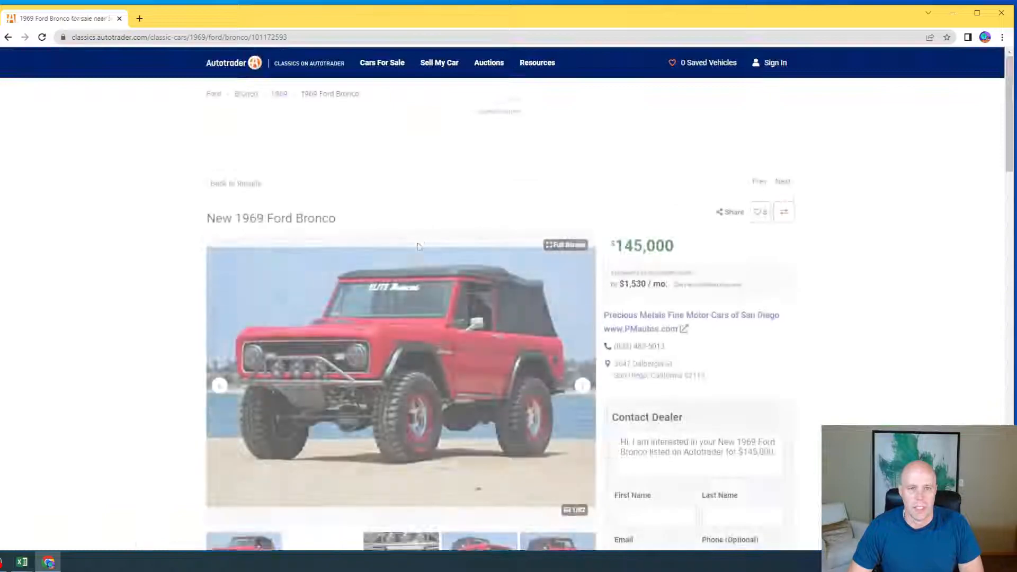
Look through the red Bronco listing's photo gallery up to the last picture.
scroll(460, 317, down, 1)
click(583, 332)
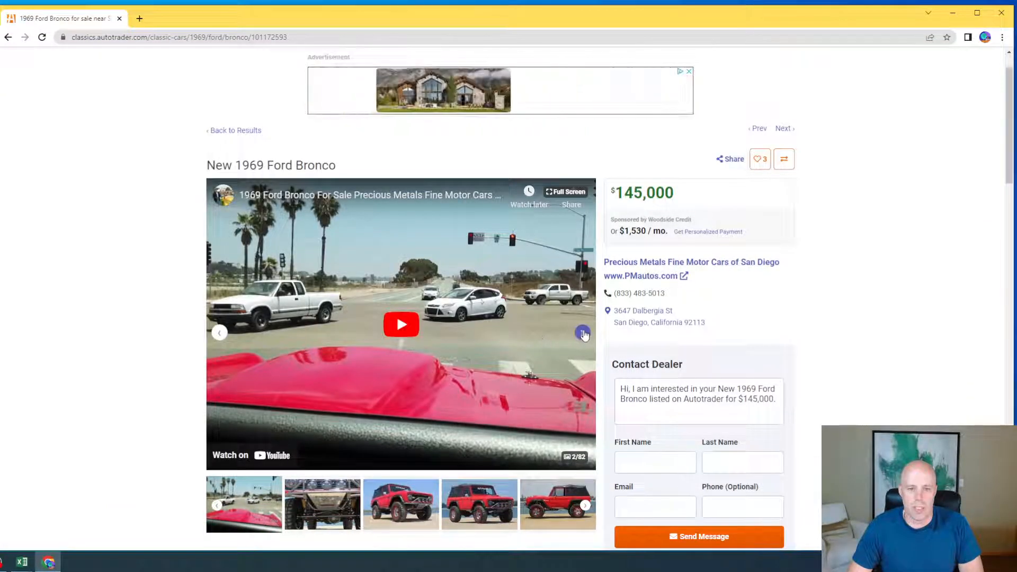
click(583, 332)
click(583, 333)
click(584, 334)
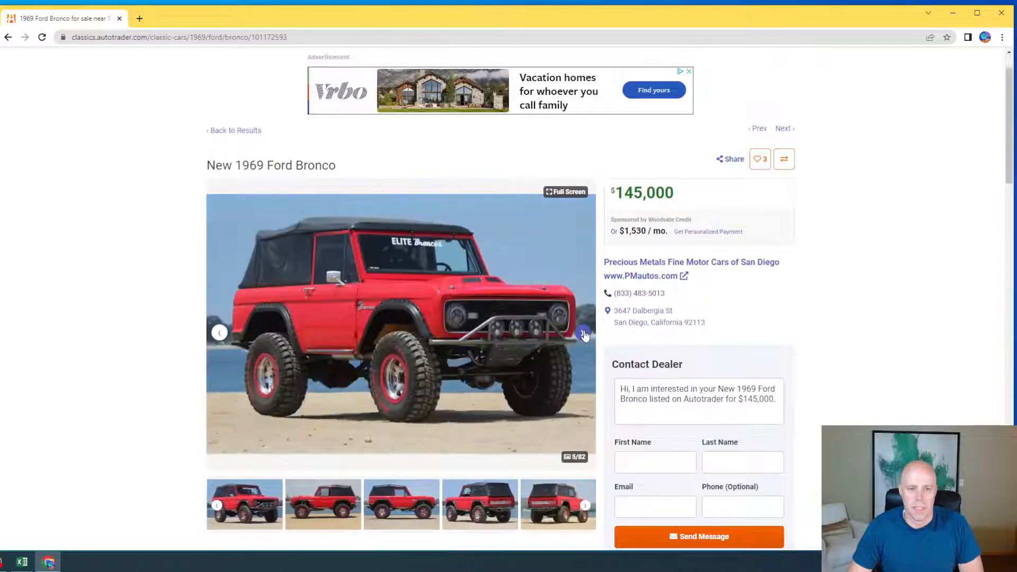
click(583, 334)
click(583, 333)
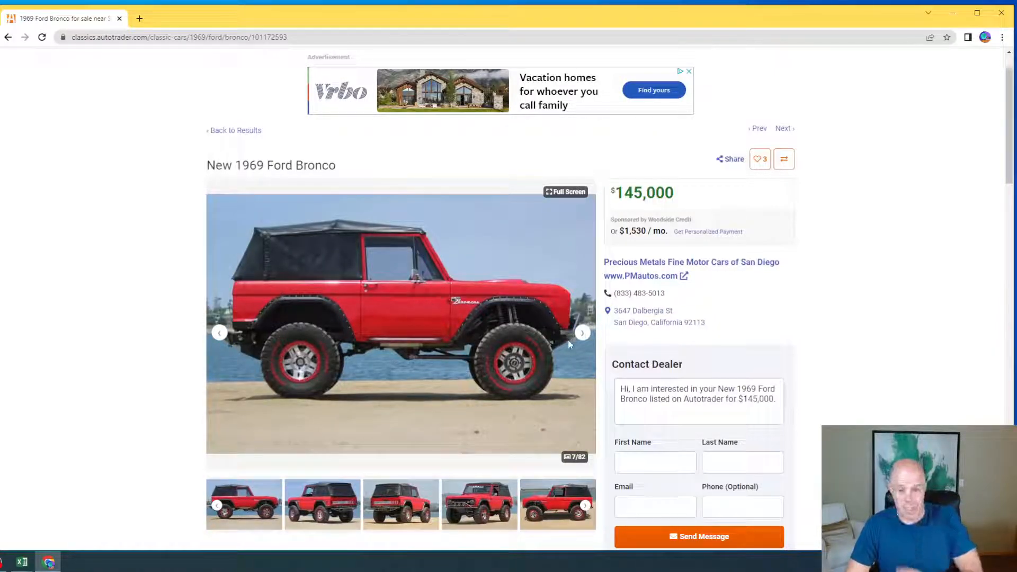
click(583, 333)
click(583, 332)
click(583, 333)
click(583, 332)
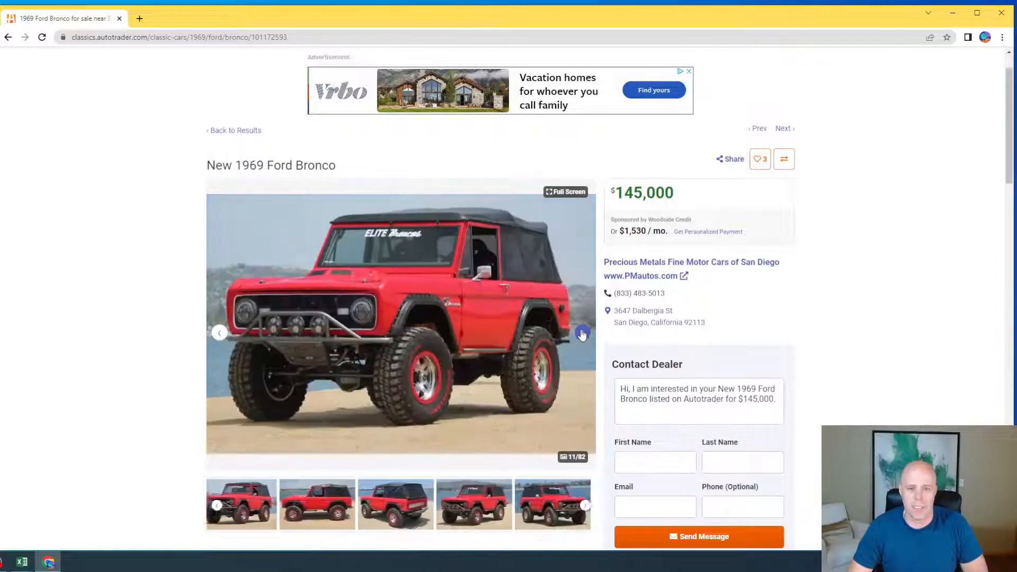
click(582, 334)
click(582, 334)
click(582, 333)
click(582, 333)
click(582, 334)
click(582, 334)
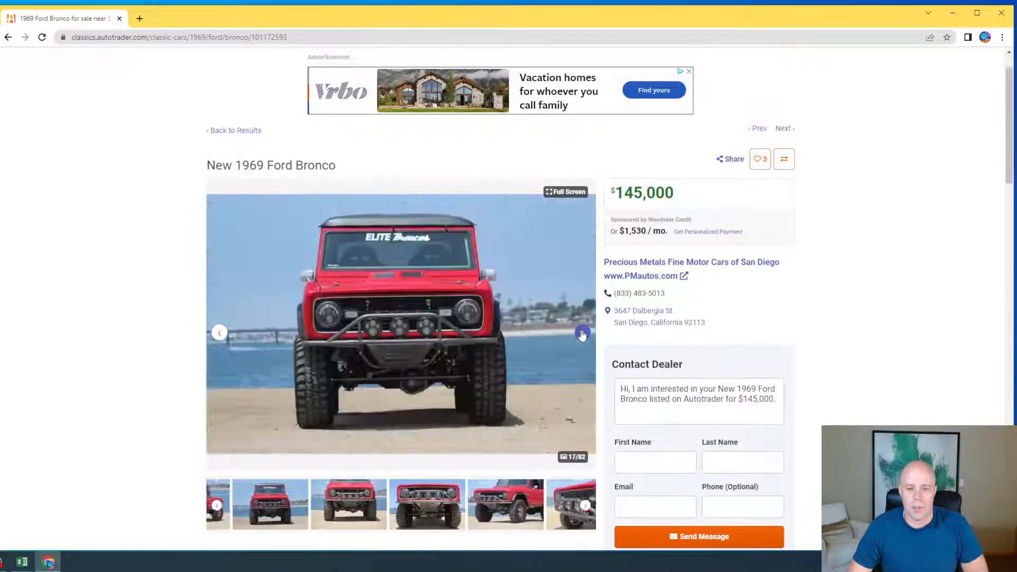
click(582, 334)
click(581, 334)
click(581, 334)
click(582, 333)
click(581, 334)
click(582, 334)
click(582, 333)
click(582, 334)
click(582, 334)
click(582, 333)
click(586, 506)
click(585, 507)
click(585, 506)
click(585, 506)
click(585, 506)
click(585, 506)
click(585, 506)
click(585, 506)
click(585, 507)
click(585, 506)
click(585, 506)
click(585, 506)
click(585, 506)
click(585, 506)
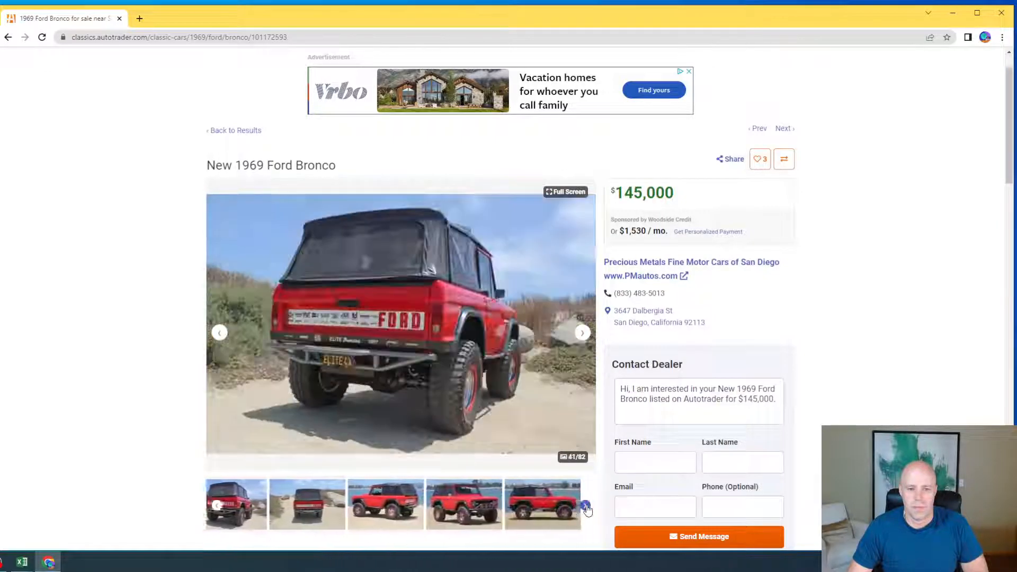
click(585, 506)
click(585, 506)
click(585, 506)
click(585, 506)
click(586, 506)
click(585, 506)
click(585, 506)
click(585, 506)
click(585, 507)
click(585, 506)
click(585, 506)
click(585, 506)
click(585, 506)
click(585, 506)
click(585, 506)
click(585, 506)
click(585, 506)
click(585, 506)
click(585, 506)
click(585, 506)
click(585, 507)
click(585, 506)
click(585, 507)
click(585, 506)
click(586, 507)
click(586, 506)
click(586, 507)
click(586, 507)
click(586, 507)
click(586, 507)
click(586, 506)
click(585, 506)
click(586, 507)
click(586, 507)
click(586, 507)
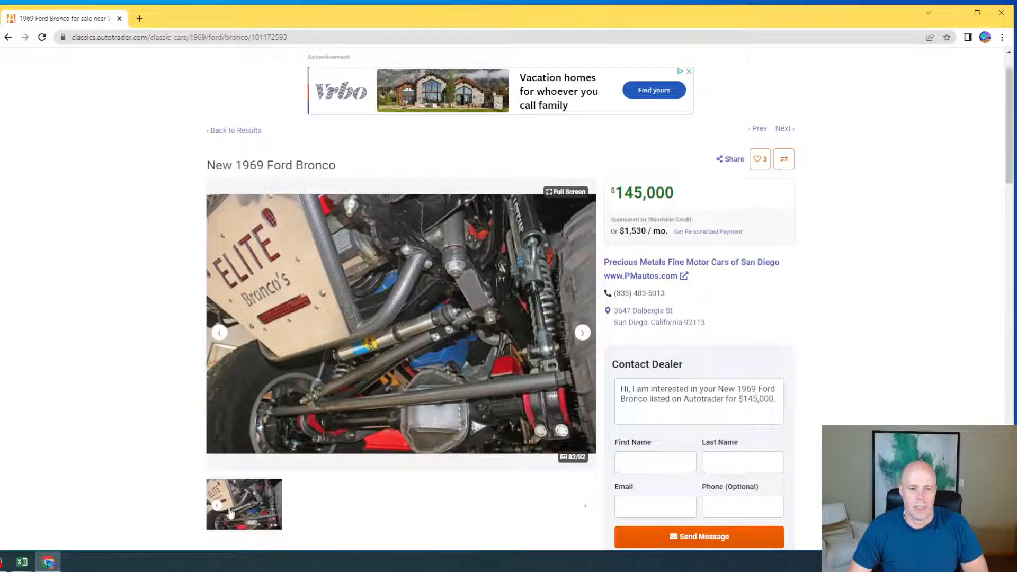
Page back through the Bronco's photo gallery from the last picture to the outdoor exterior shots.
click(219, 507)
click(219, 507)
click(219, 507)
click(217, 506)
click(217, 505)
click(217, 505)
click(217, 505)
click(218, 506)
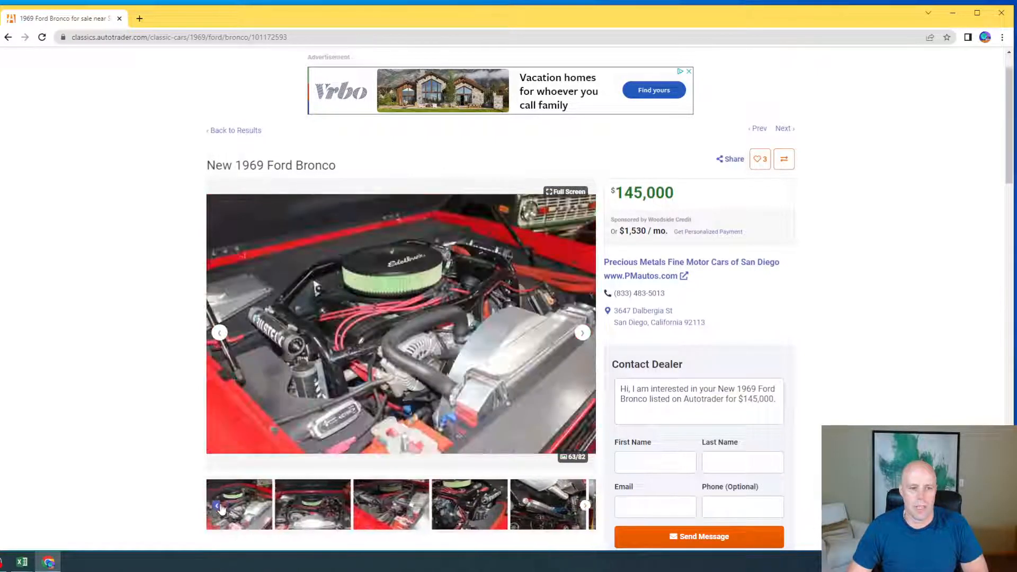
click(218, 506)
click(218, 507)
click(218, 506)
click(219, 507)
click(220, 508)
click(219, 507)
click(220, 507)
click(219, 507)
click(219, 508)
click(219, 507)
click(219, 507)
click(219, 507)
click(219, 508)
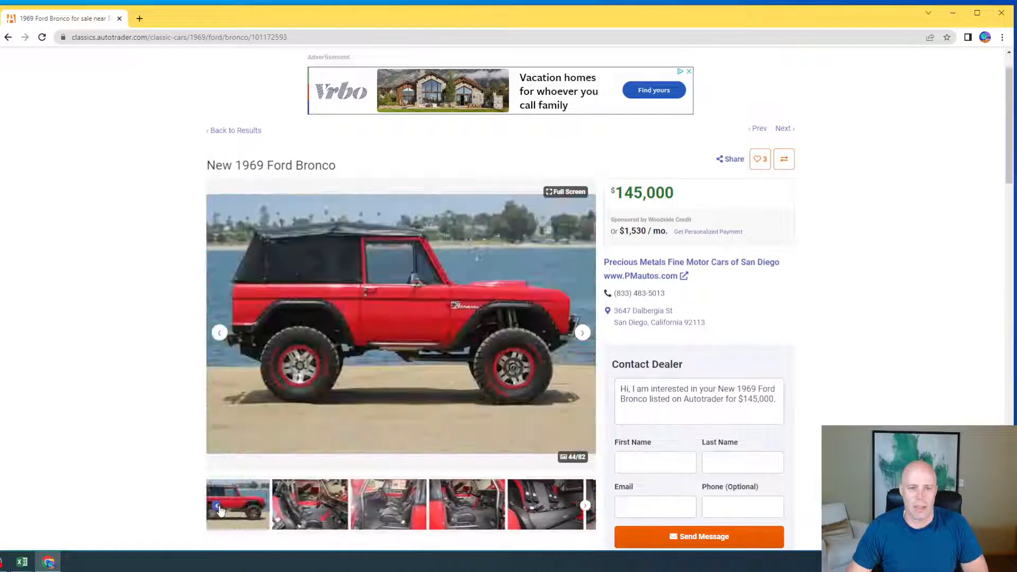
click(219, 507)
click(219, 507)
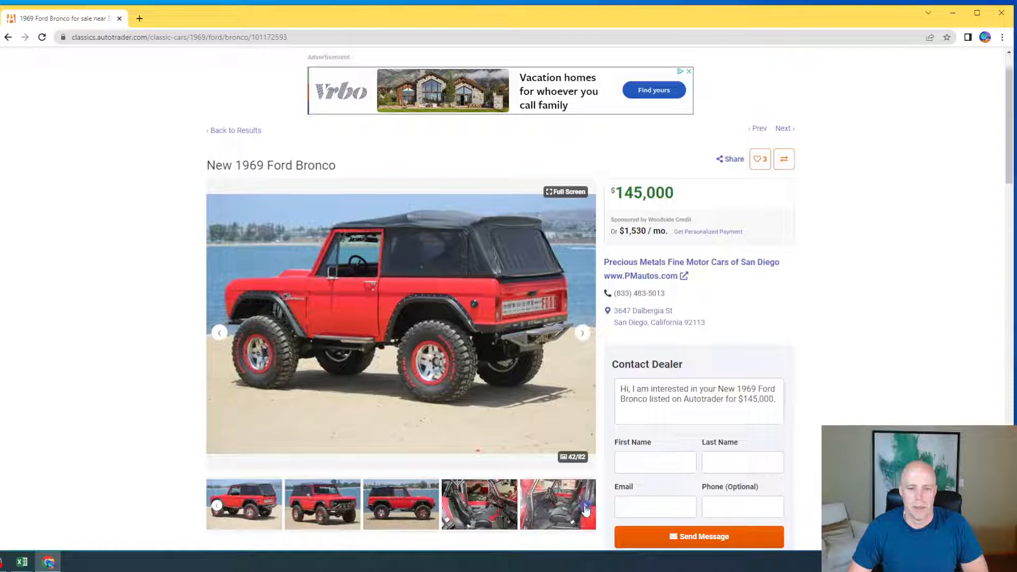
Show picture 43, the front three-quarter view of the red Bronco, and copy the image.
click(585, 507)
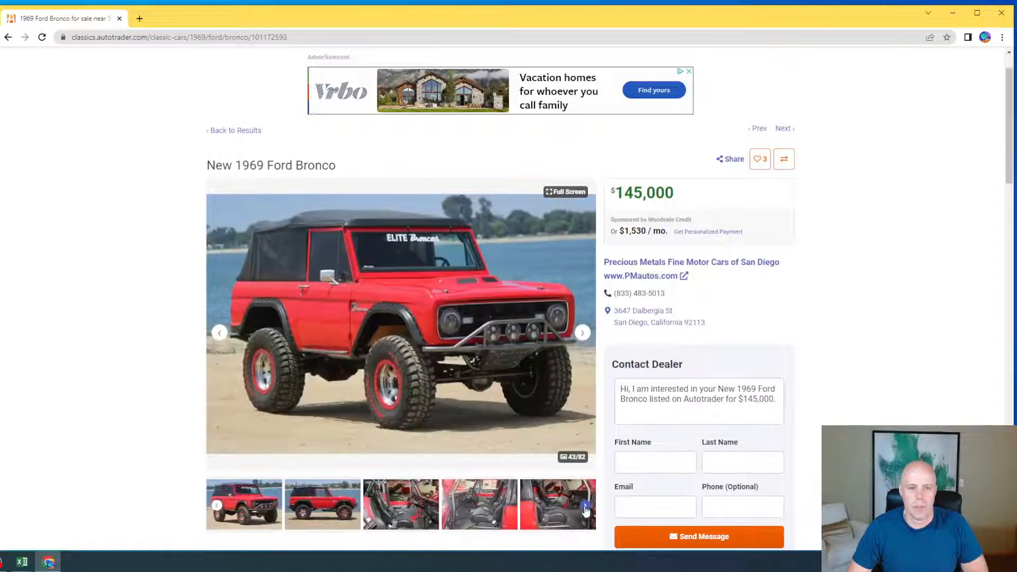
right_click(403, 292)
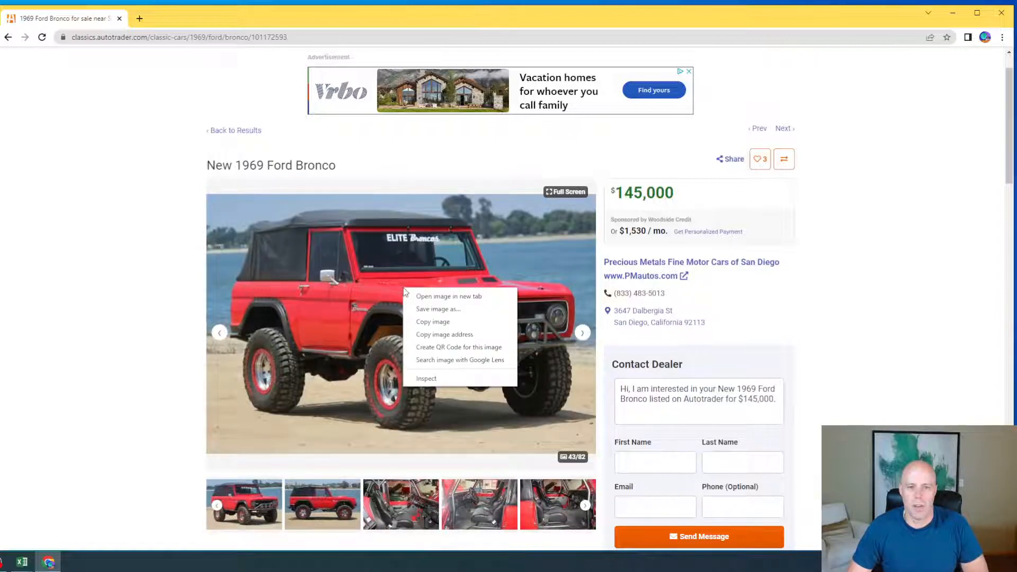
click(437, 321)
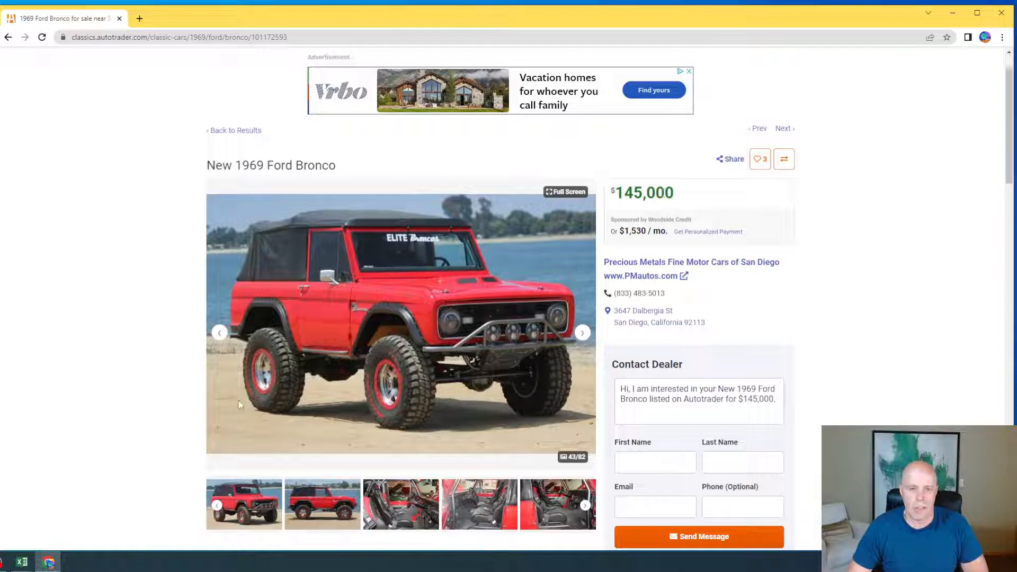
Switch to the Book2 workbook in Excel and enter 145000 as the 69 Ford Bronco's price in C2.
mouse_move(21, 564)
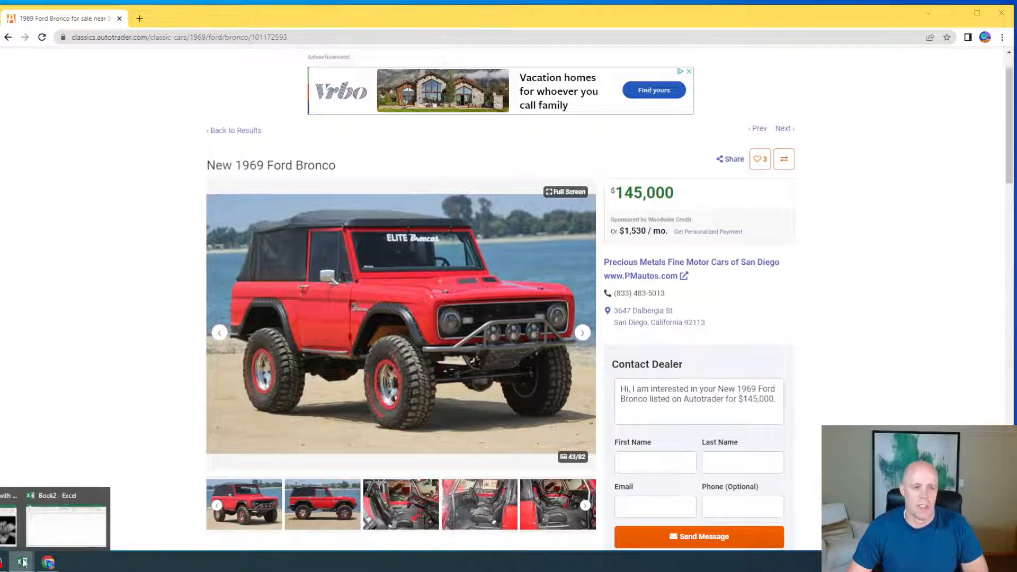
click(43, 541)
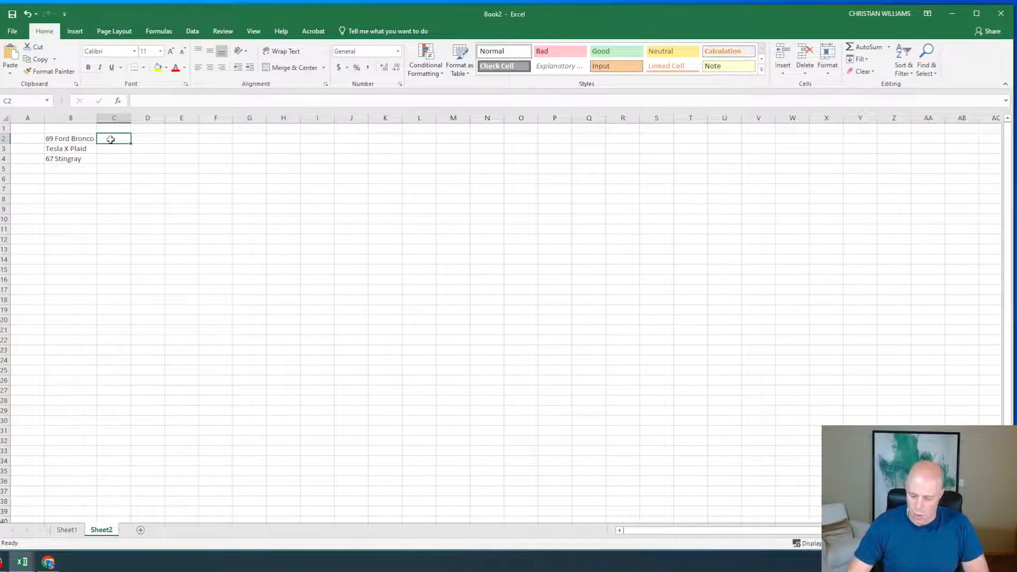
text(145000)
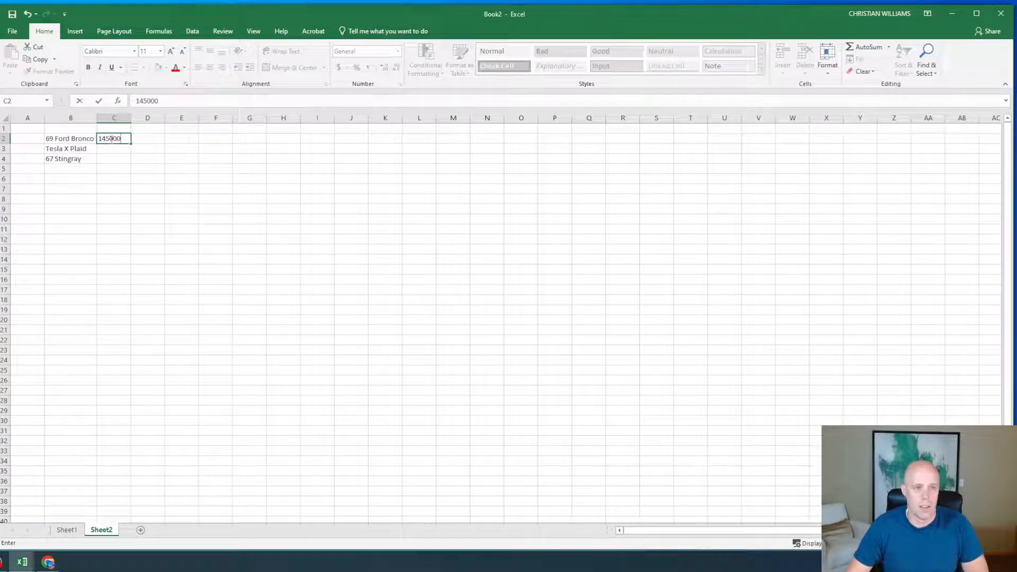
key(Return)
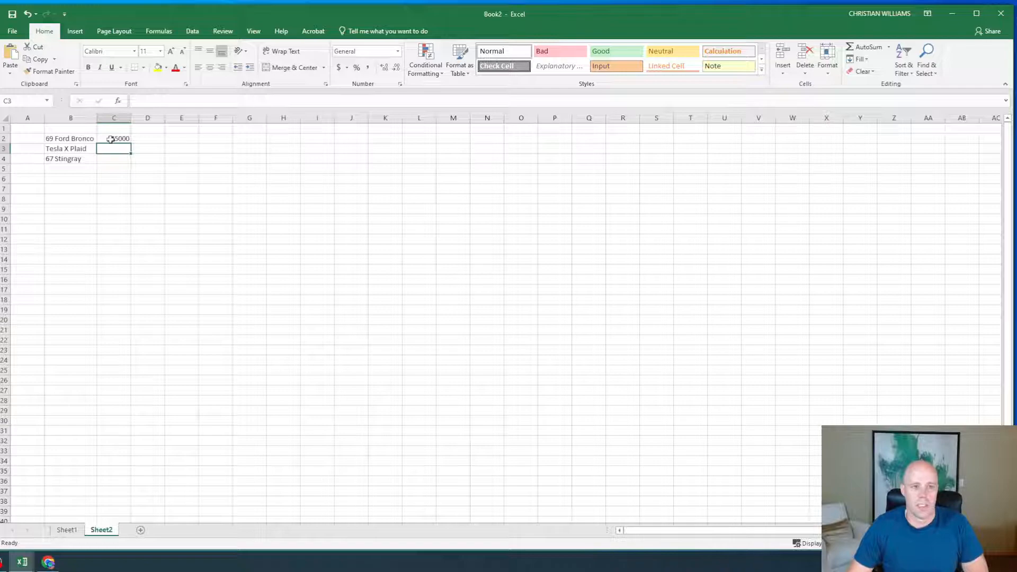
Paste the Bronco picture at B9 and shrink it to span about columns B to G and rows 9 to 23.
right_click(69, 207)
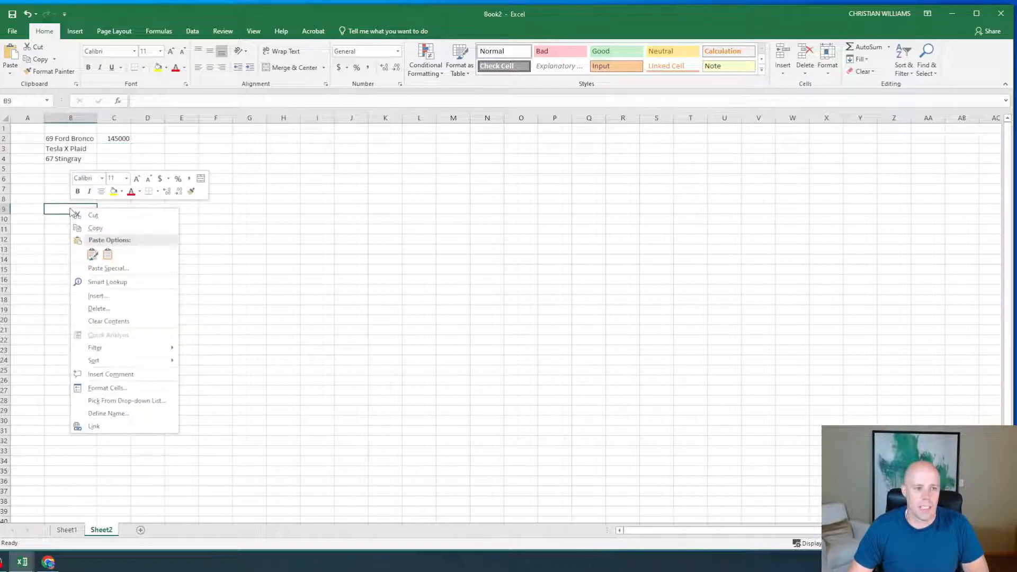
click(90, 255)
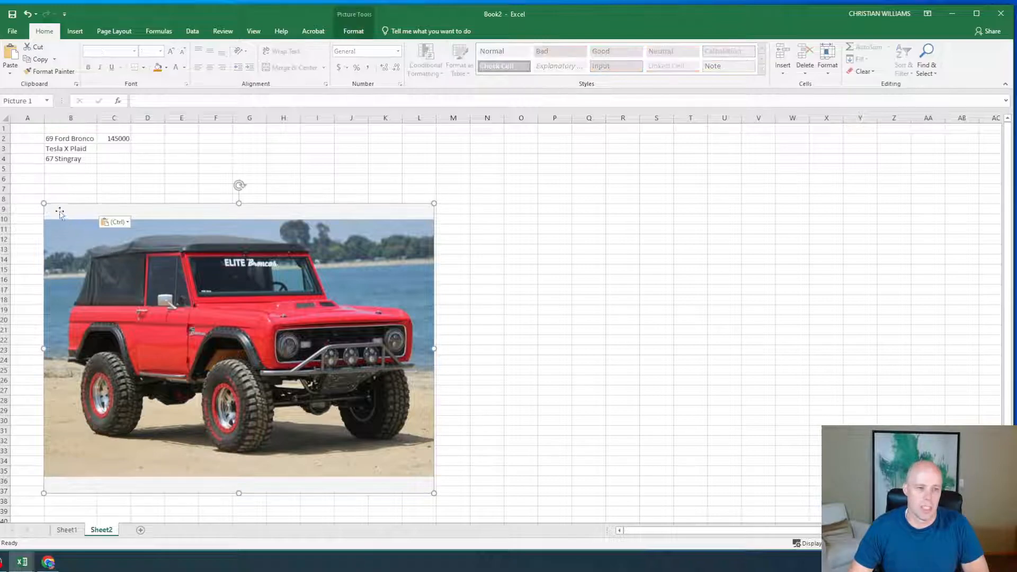
drag(41, 203, 331, 339)
drag(340, 402, 151, 250)
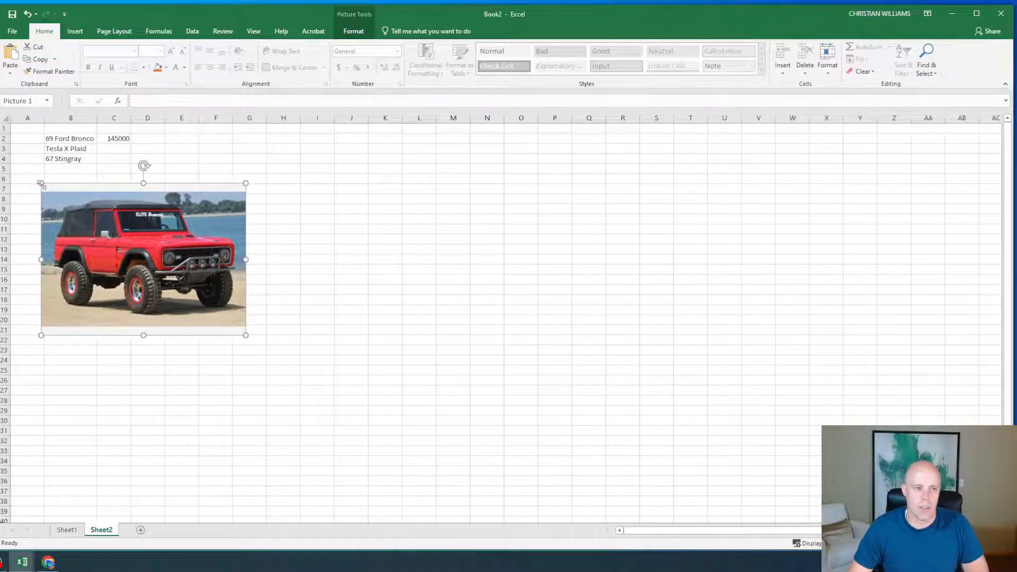
mouse_move(41, 183)
mouse_down()
mouse_move(66, 205)
mouse_move(43, 185)
mouse_up()
drag(73, 217, 75, 240)
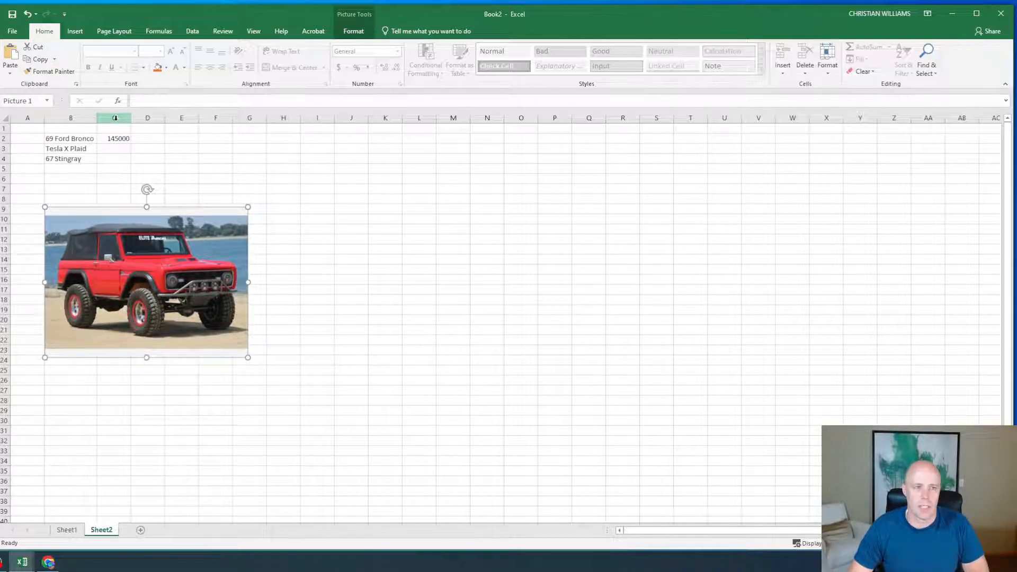
Format column C as accounting currency without decimal places, and select the Tesla X Plaid's price cell C3.
click(115, 118)
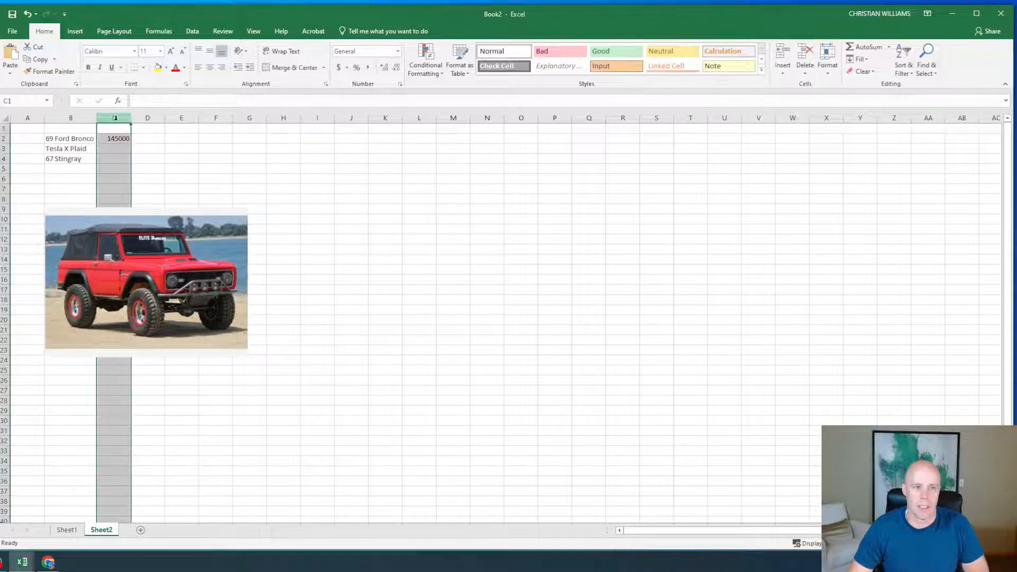
click(338, 67)
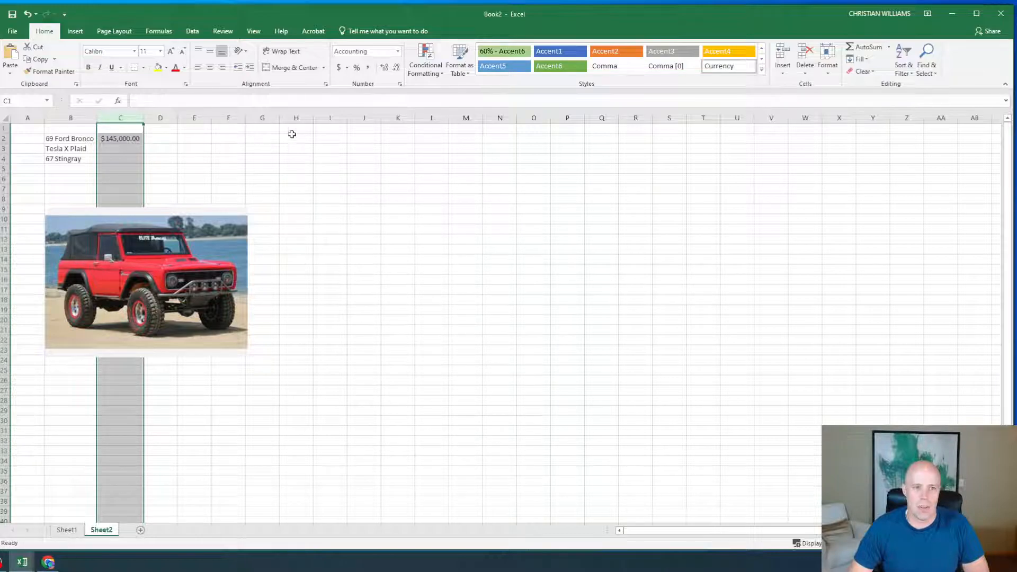
click(397, 68)
click(396, 68)
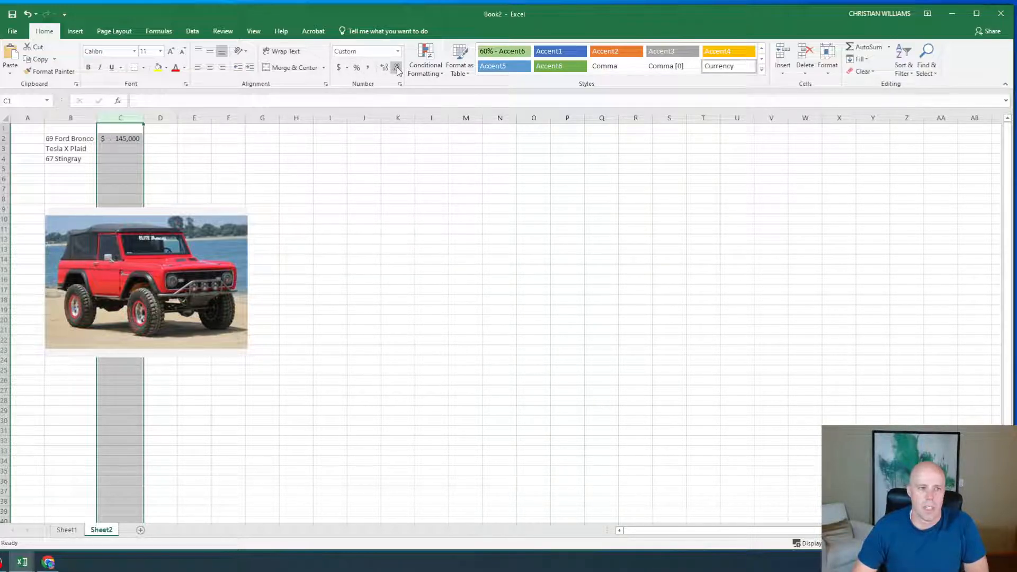
click(119, 150)
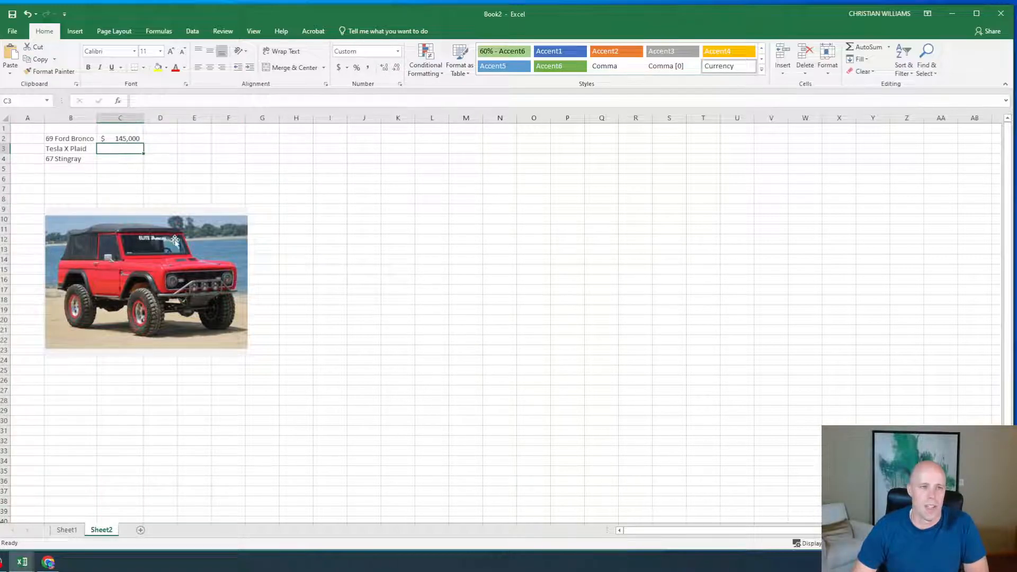
Switch to Chrome and search the web for "tesla model x plaid for sale".
click(48, 561)
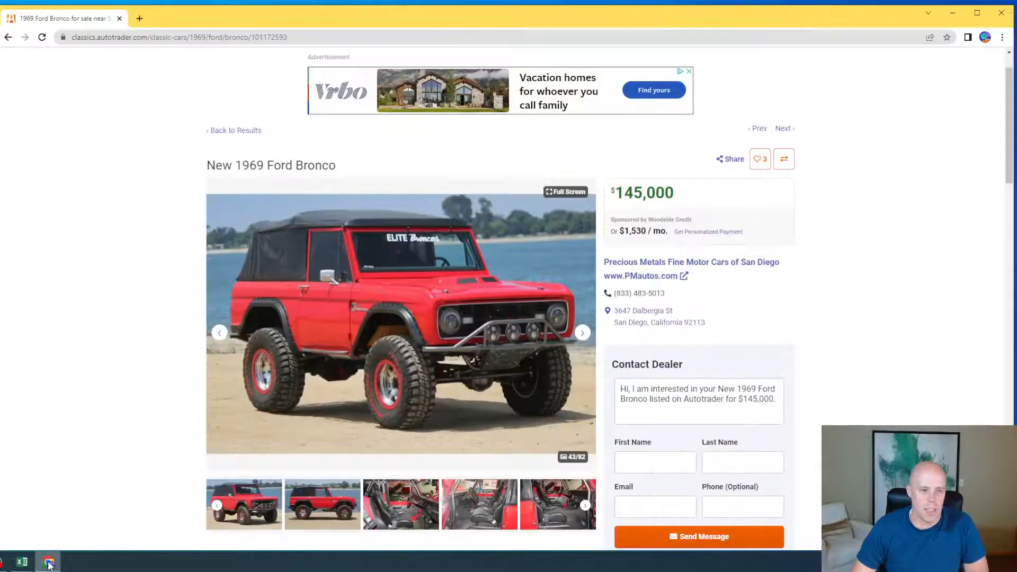
click(211, 39)
text(tesl)
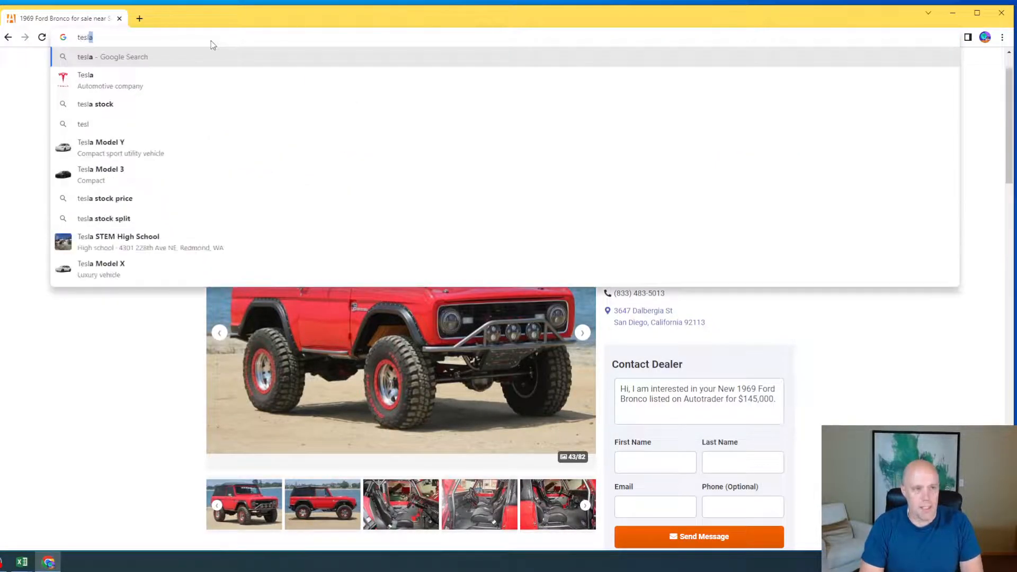
text(a mod)
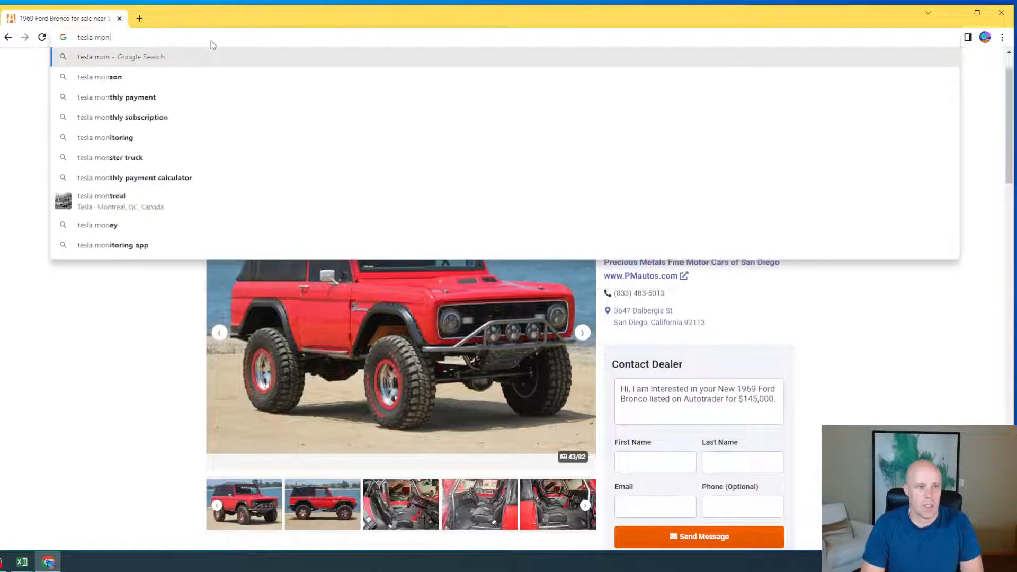
text(el x pla)
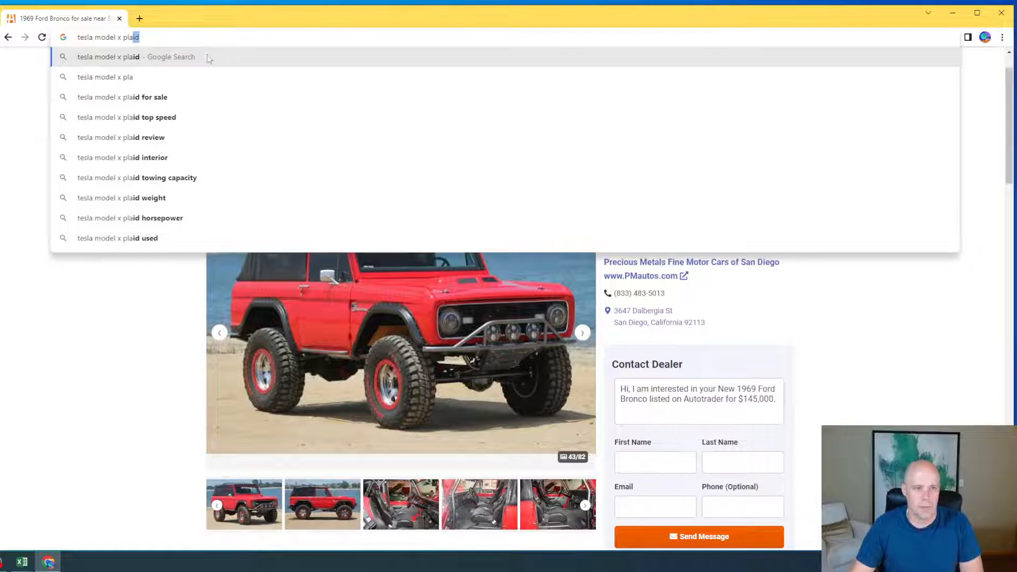
click(150, 98)
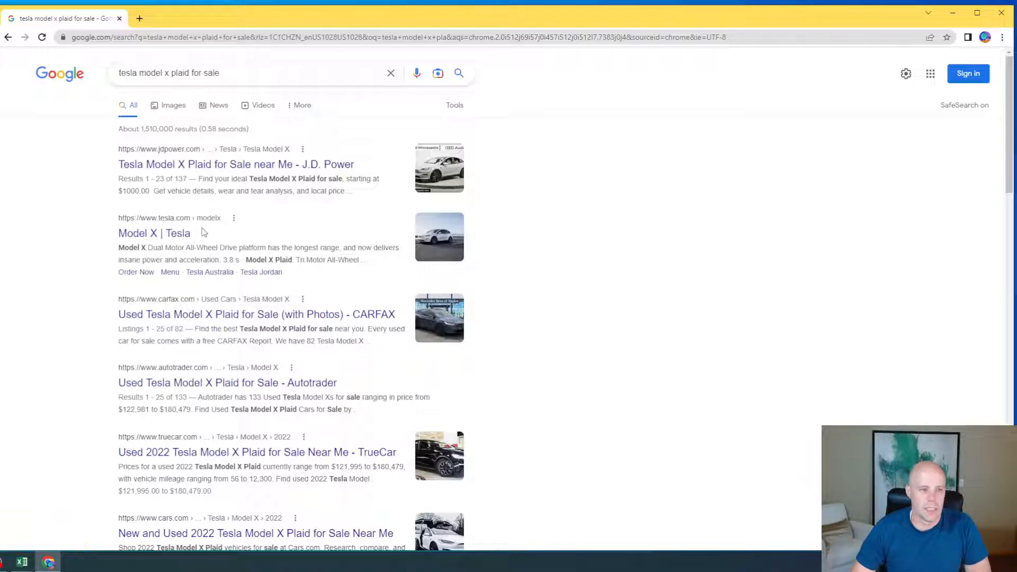
Open the cars.com search result "New and Used 2022 Tesla Model X Plaid for Sale Near Me".
scroll(203, 230, down, 2)
scroll(219, 227, down, 1)
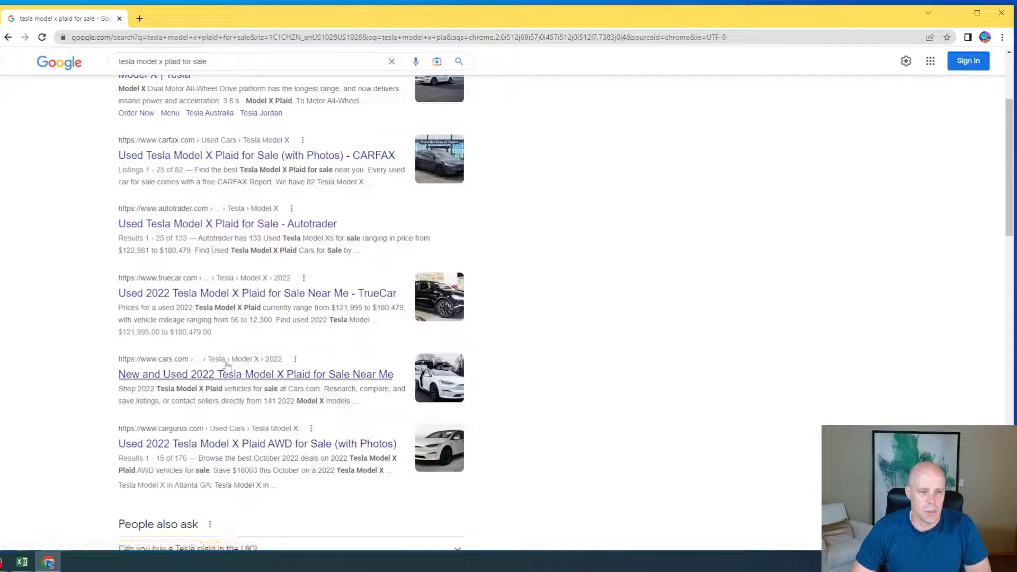
click(233, 377)
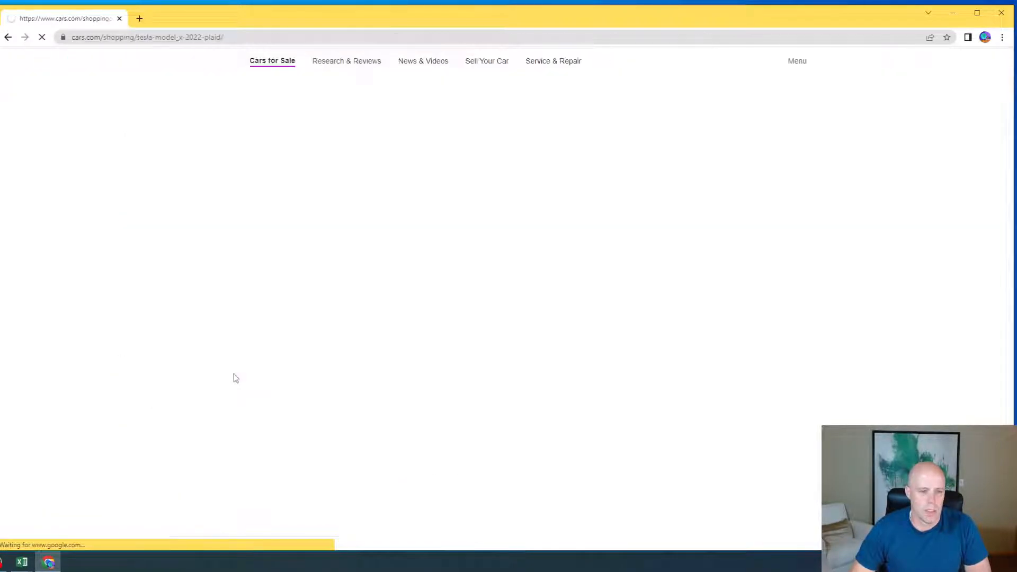
Browse the Tesla listings and open the 2022 Model X Plaid from iDeal Motors priced at $129,990.
scroll(188, 330, down, 3)
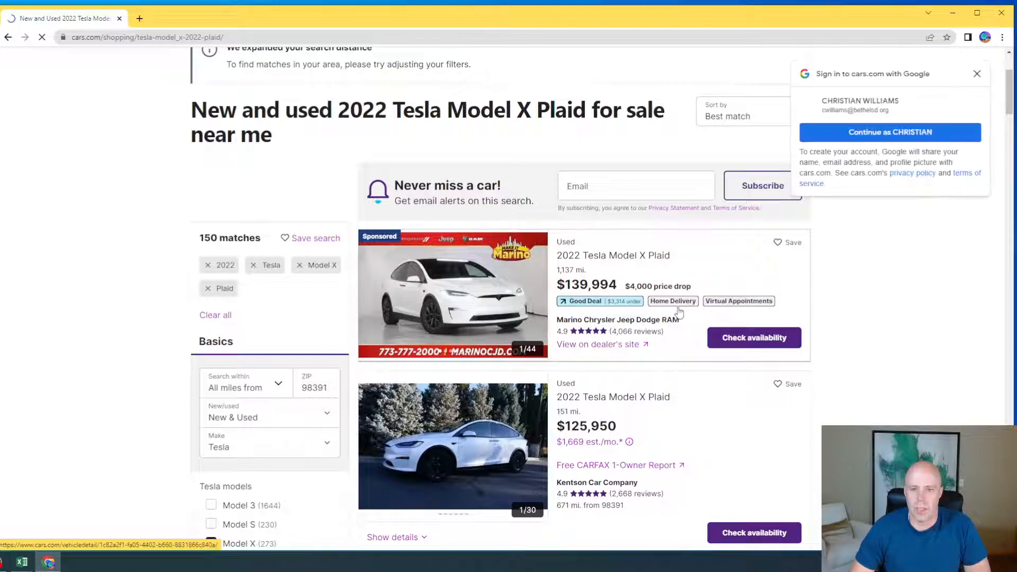
scroll(680, 310, down, 2)
scroll(676, 311, down, 10)
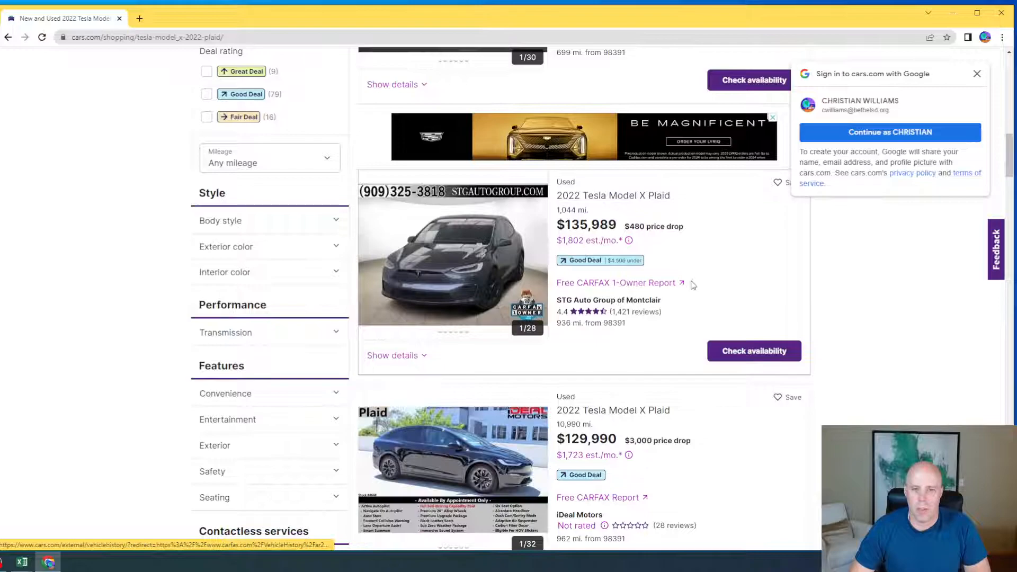
scroll(713, 263, down, 4)
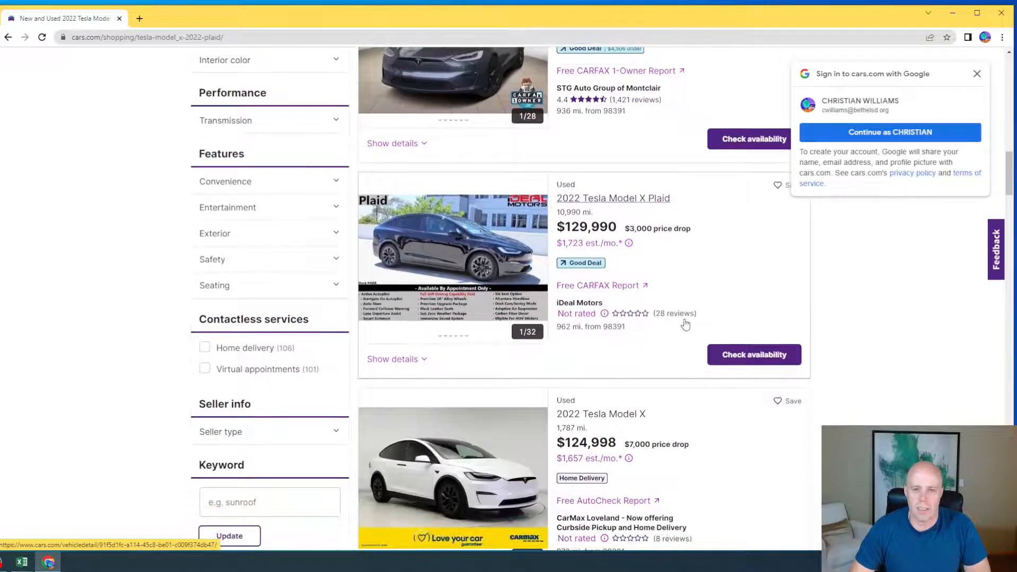
click(596, 201)
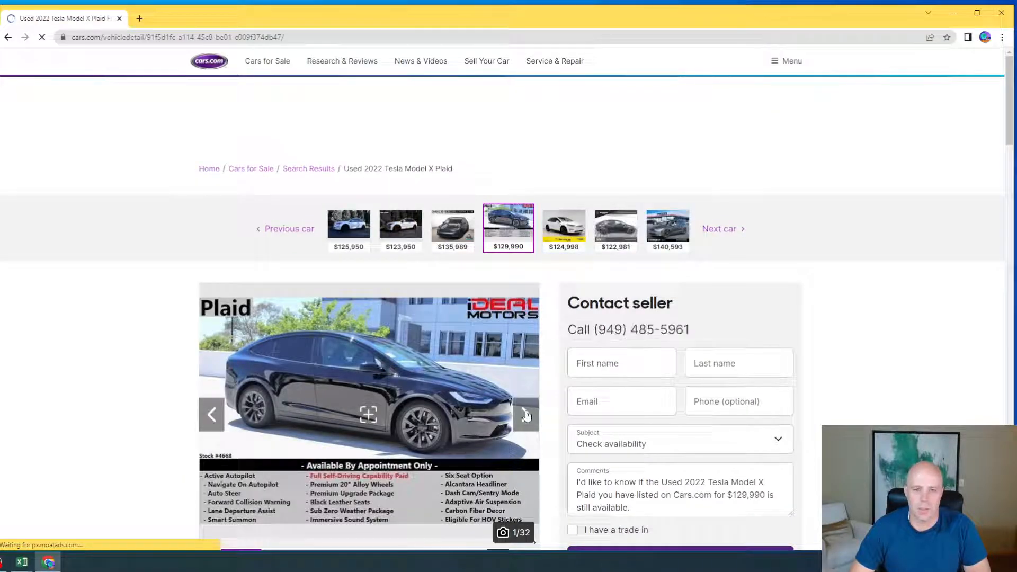
Look through the black Tesla listing's photos up to picture 18.
click(526, 415)
click(525, 415)
click(525, 414)
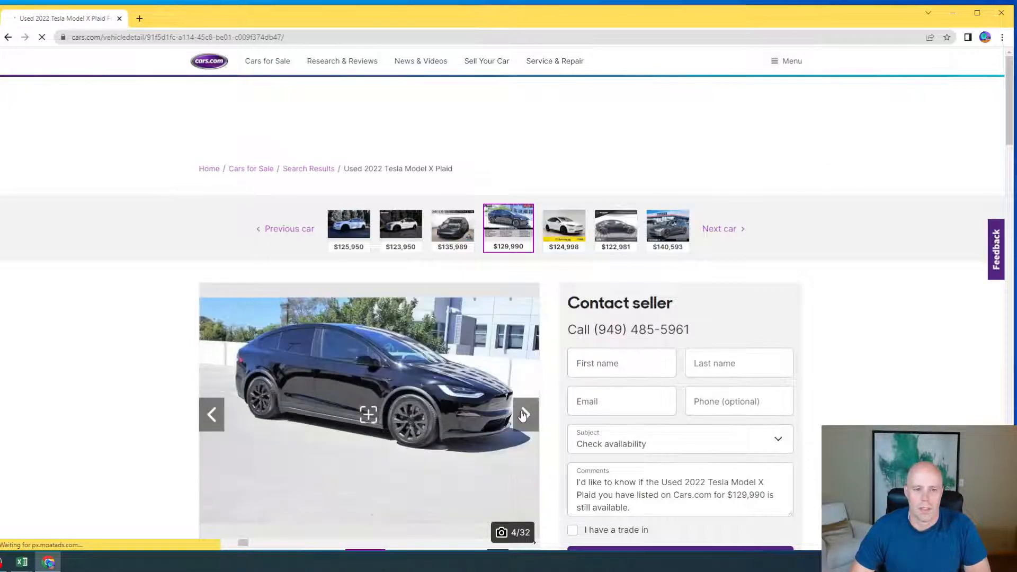
click(523, 414)
click(523, 414)
click(522, 414)
click(522, 414)
click(522, 414)
click(522, 415)
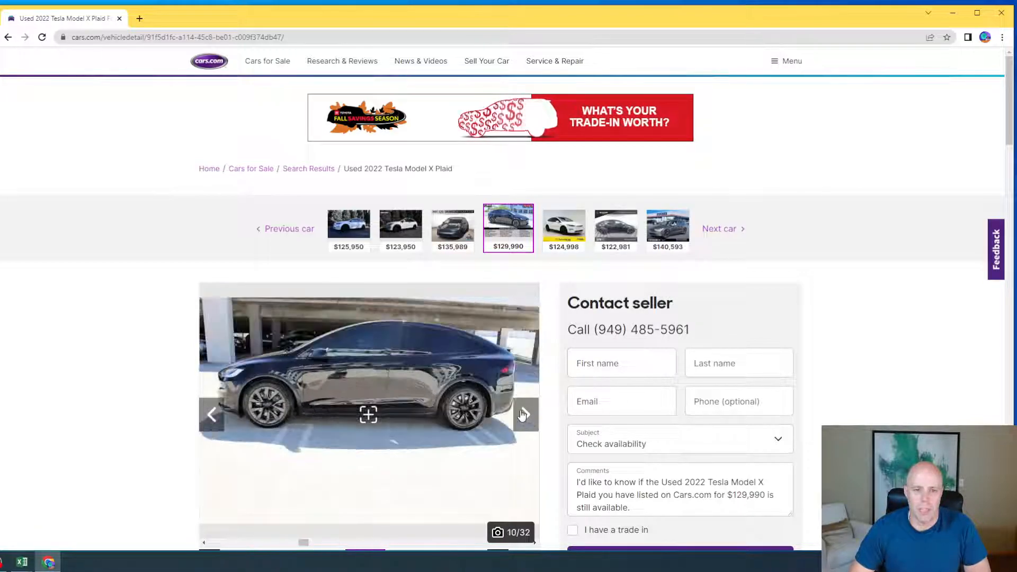
click(522, 415)
click(522, 414)
click(522, 415)
click(522, 414)
click(522, 415)
click(522, 415)
click(522, 415)
click(522, 415)
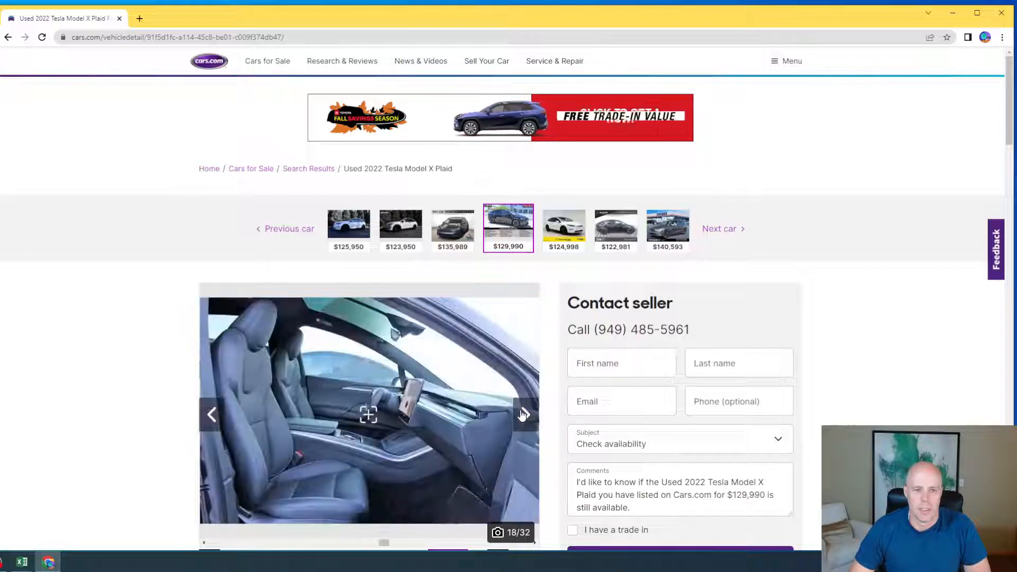
Go back to picture 17 with the rear door raised, open it in the enlarged viewer and copy the image.
click(223, 423)
right_click(424, 385)
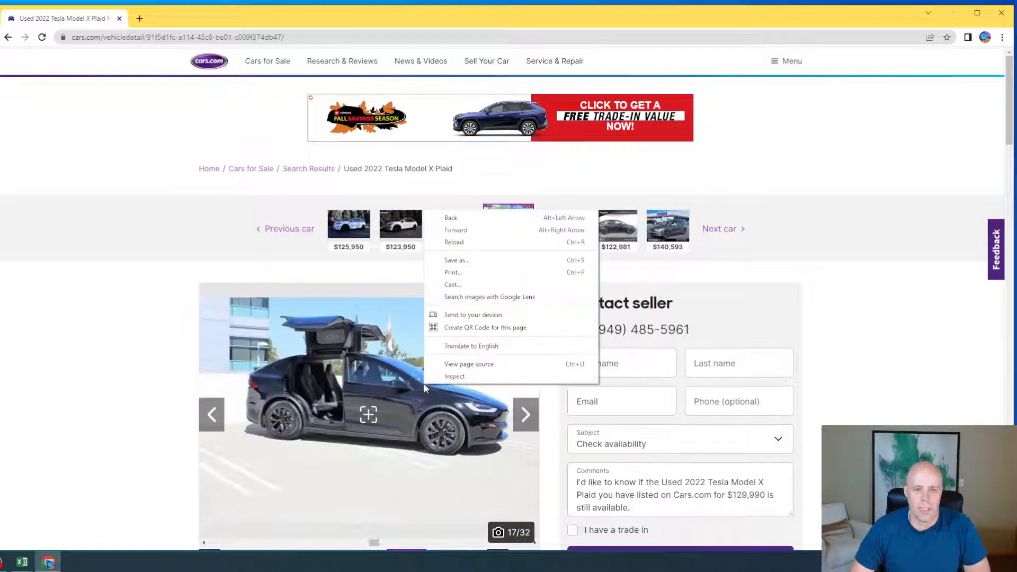
click(374, 366)
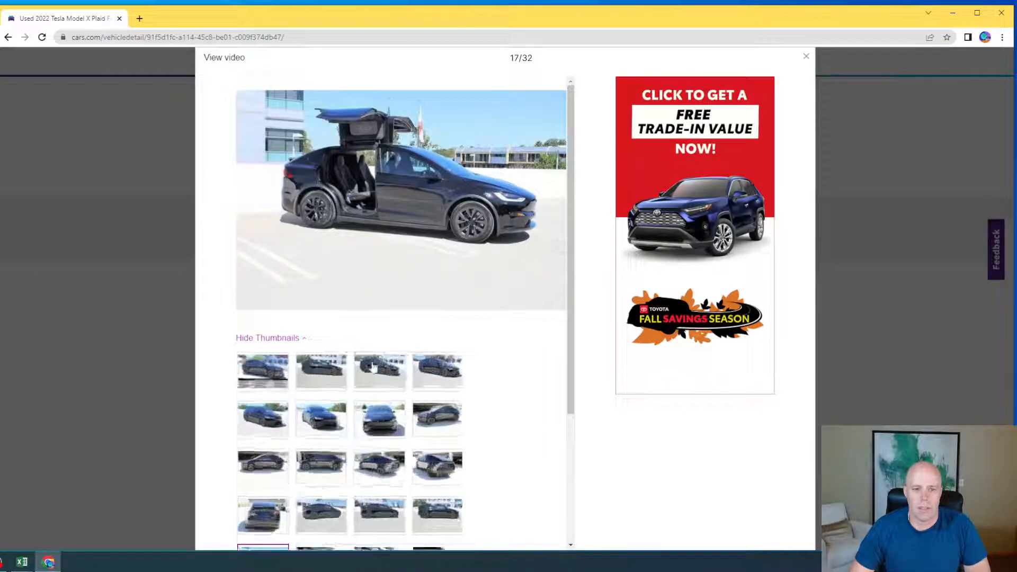
right_click(416, 223)
click(439, 256)
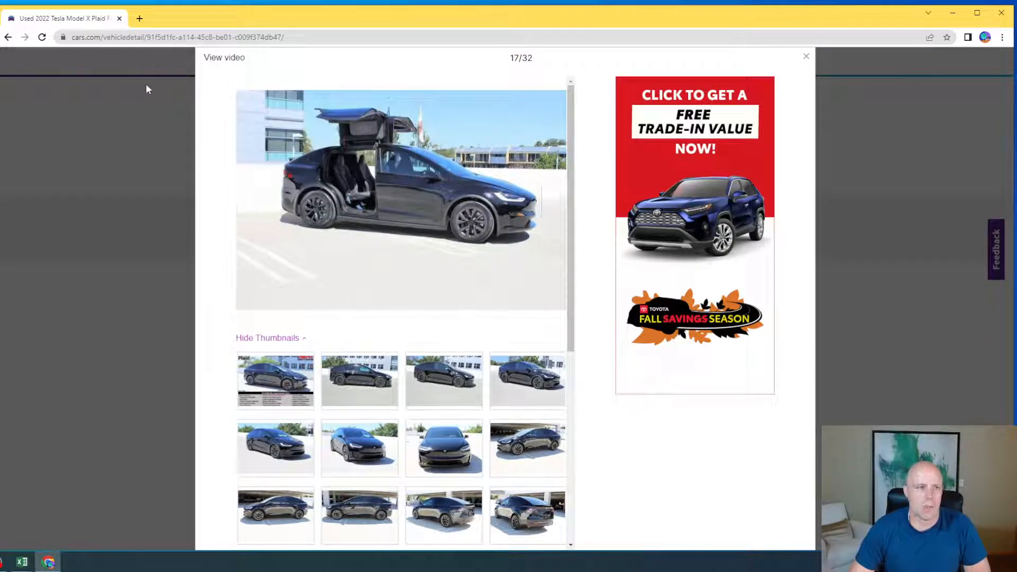
Return to the Book2 workbook in Excel and enter 129000 as the Tesla X Plaid price in C3.
click(7, 37)
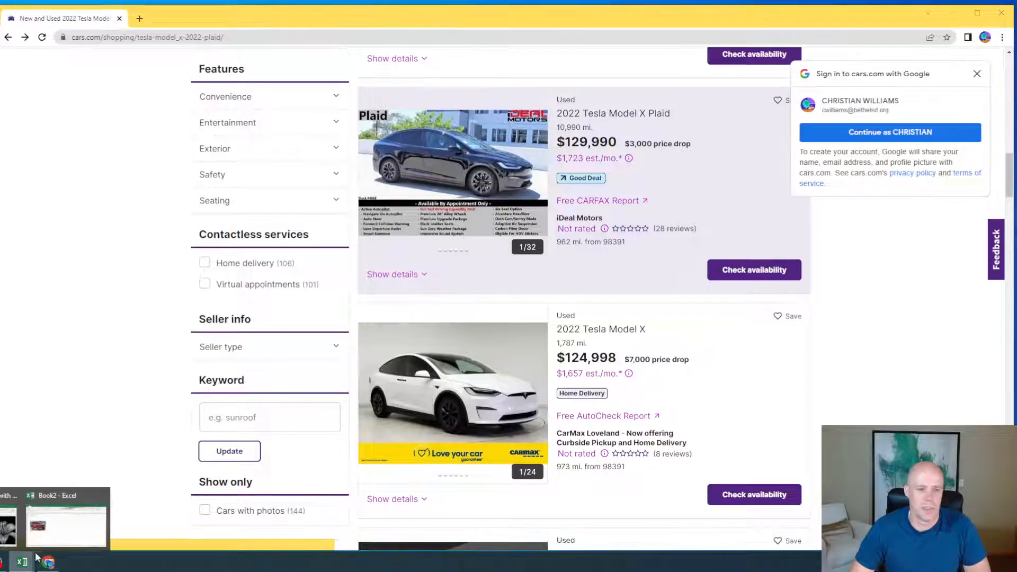
click(45, 537)
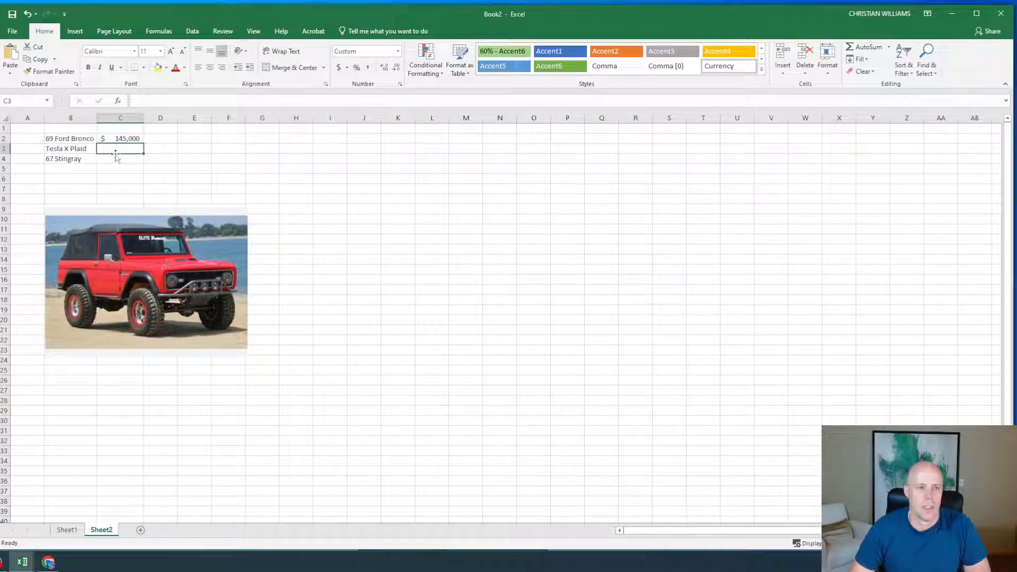
text(129000)
key(Return)
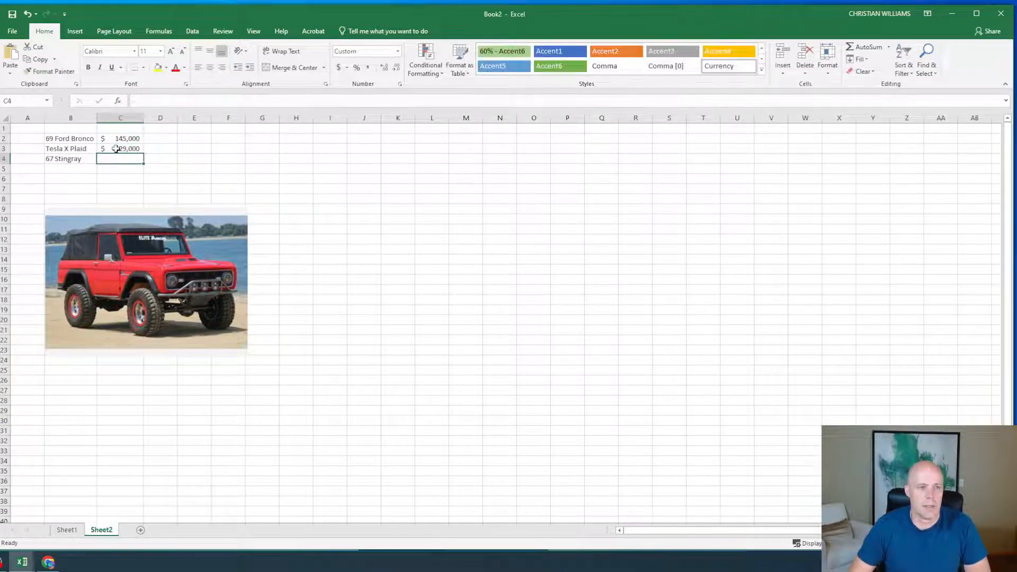
Try to paste the copied Tesla image at G10 beside the Bronco picture, and delete the pasted picture.
right_click(273, 221)
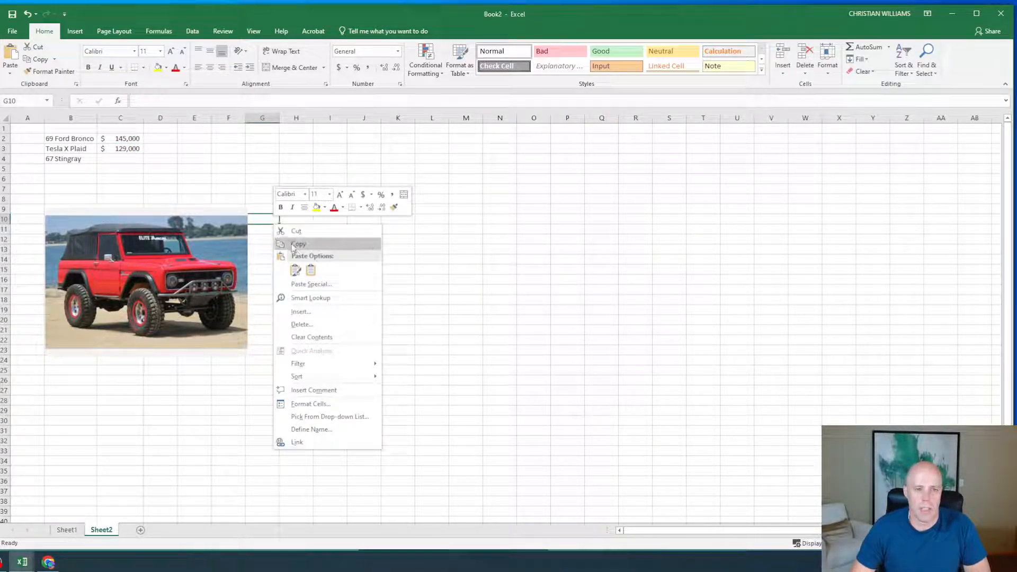
click(296, 270)
drag(317, 261, 329, 259)
key(Delete)
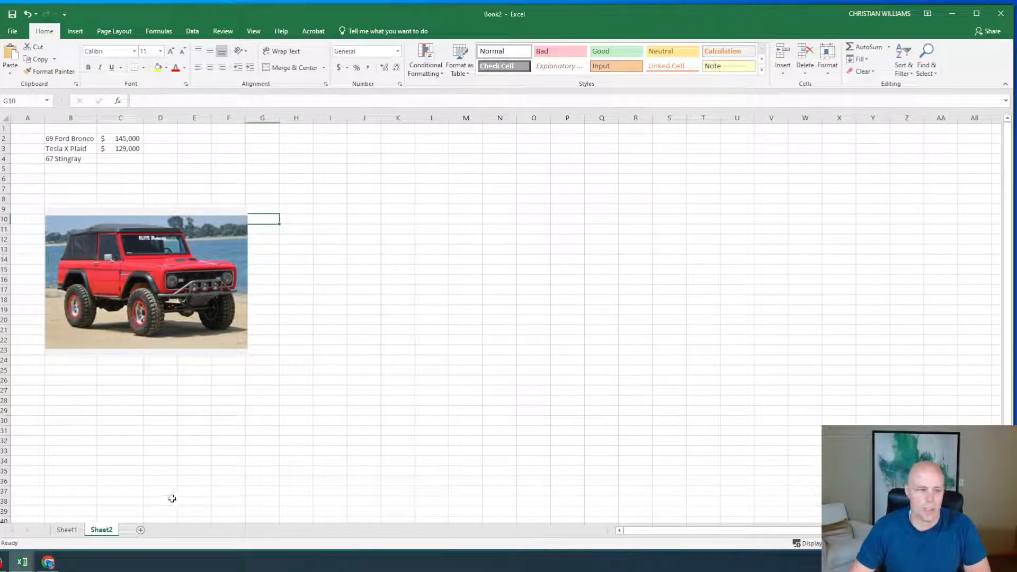
Switch to Chrome, reopen the $129,990 Model X Plaid listing from iDeal Motors and page through its photos to picture 17.
click(48, 562)
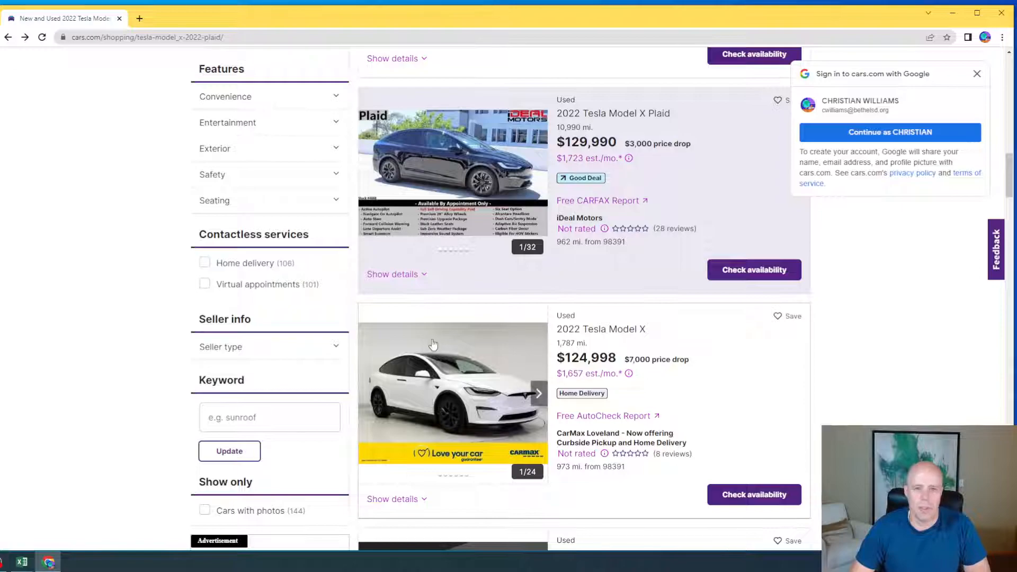
click(466, 164)
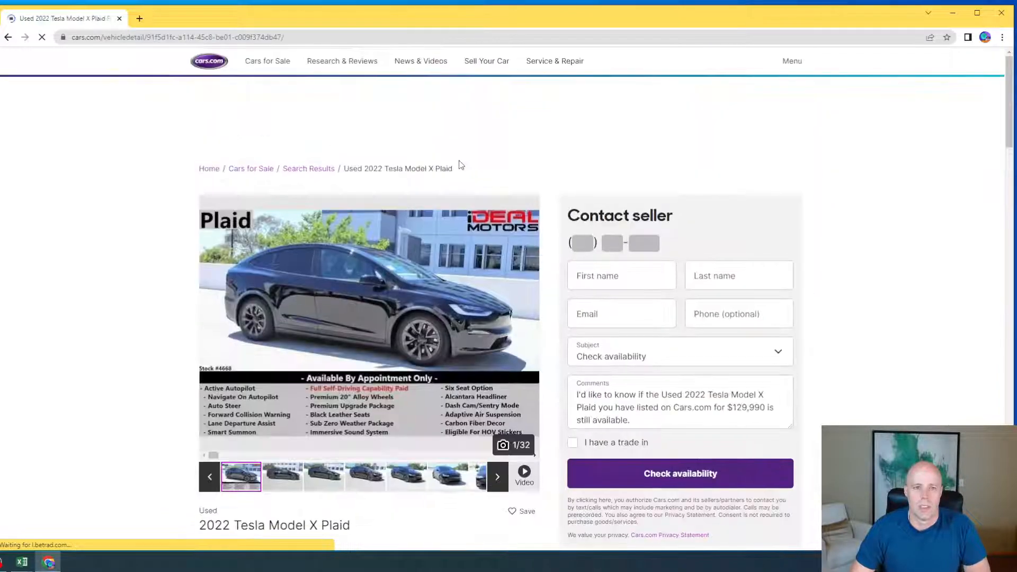
click(526, 326)
click(525, 327)
click(525, 327)
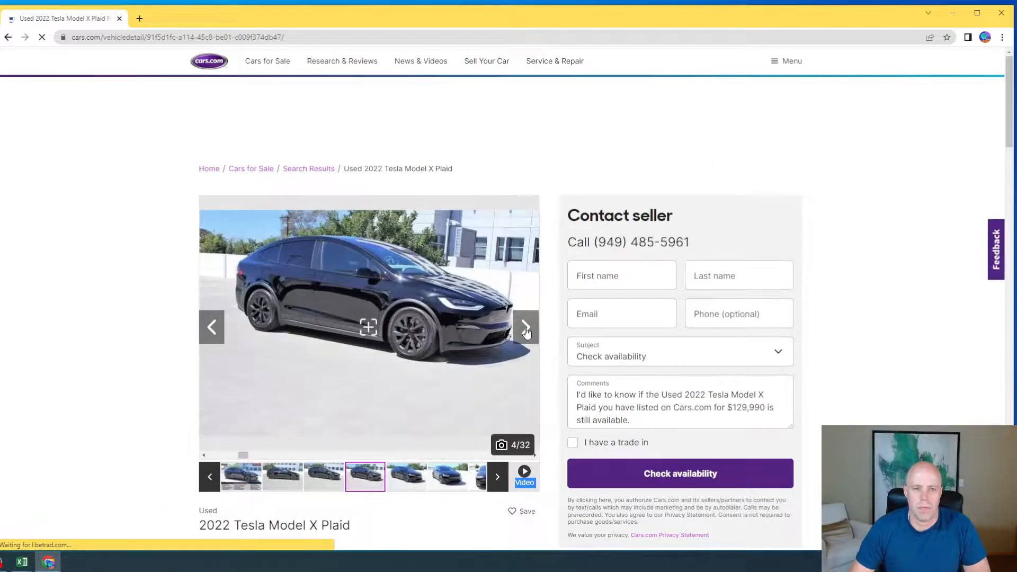
click(526, 330)
click(526, 331)
click(526, 331)
click(526, 331)
click(526, 331)
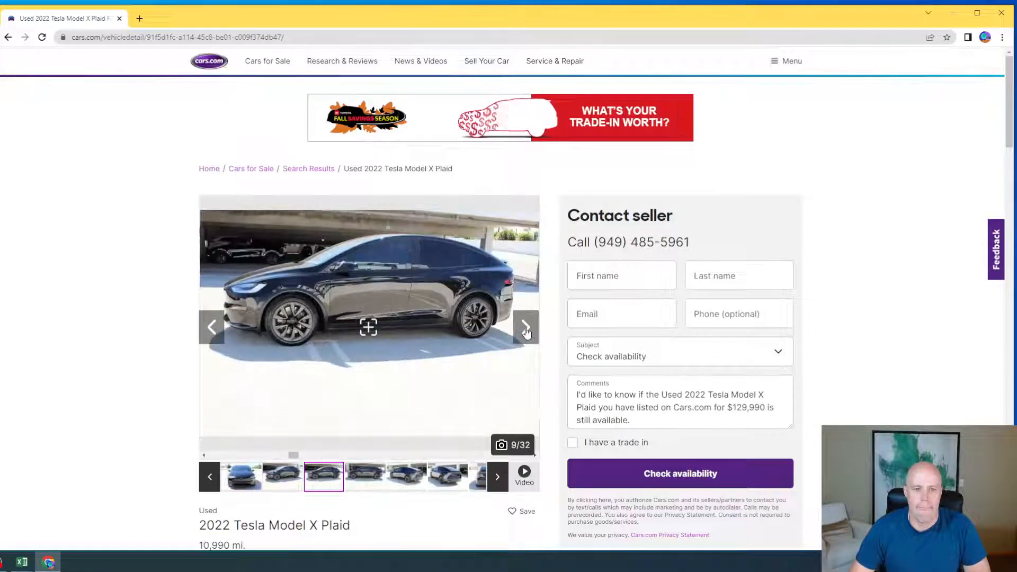
click(525, 331)
click(526, 331)
click(525, 331)
click(526, 331)
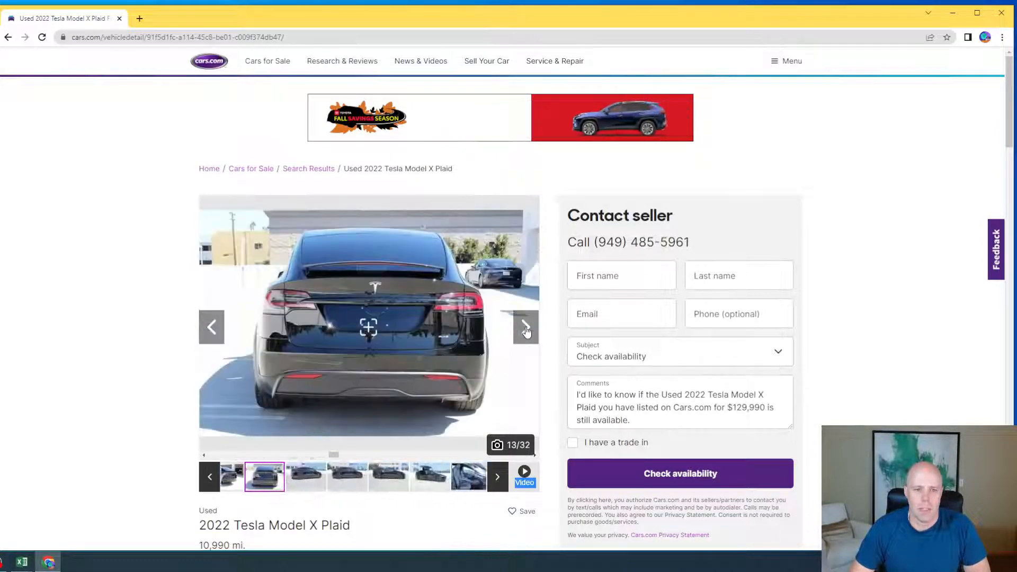
click(526, 330)
click(526, 331)
click(525, 330)
click(526, 331)
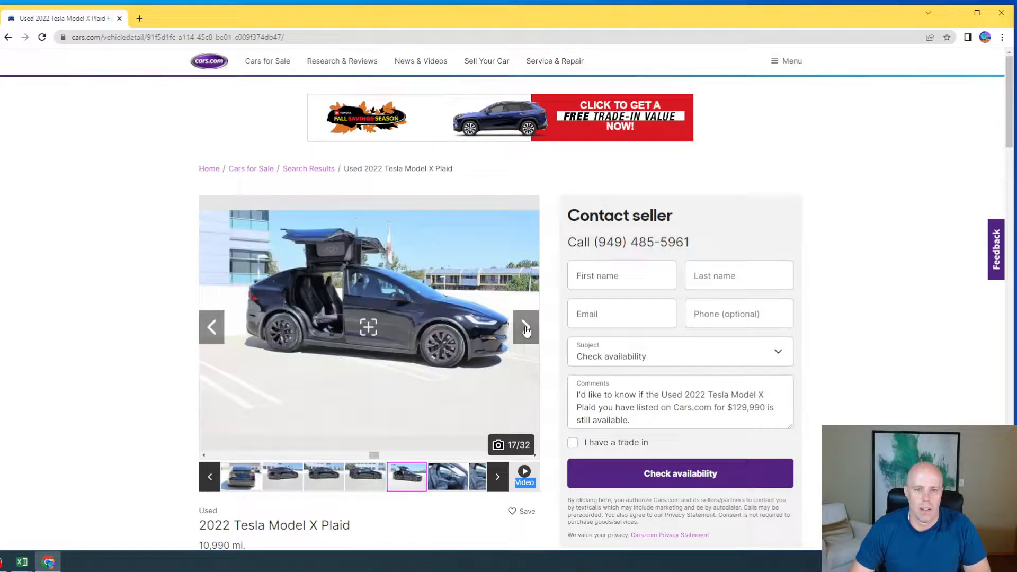
Open picture 17 with the raised rear door in the enlarged viewer and copy the image.
right_click(377, 310)
click(367, 324)
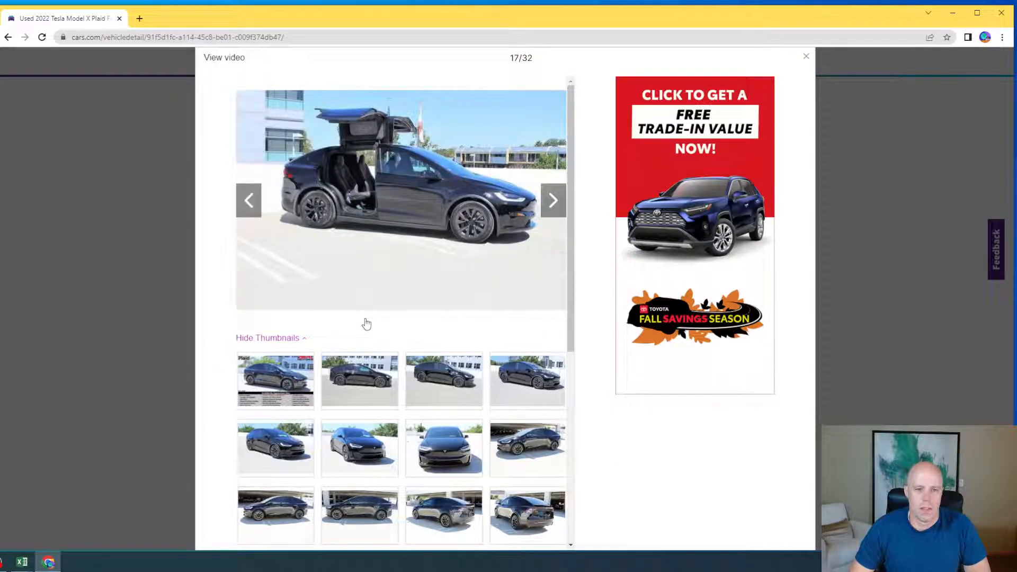
right_click(368, 205)
click(389, 234)
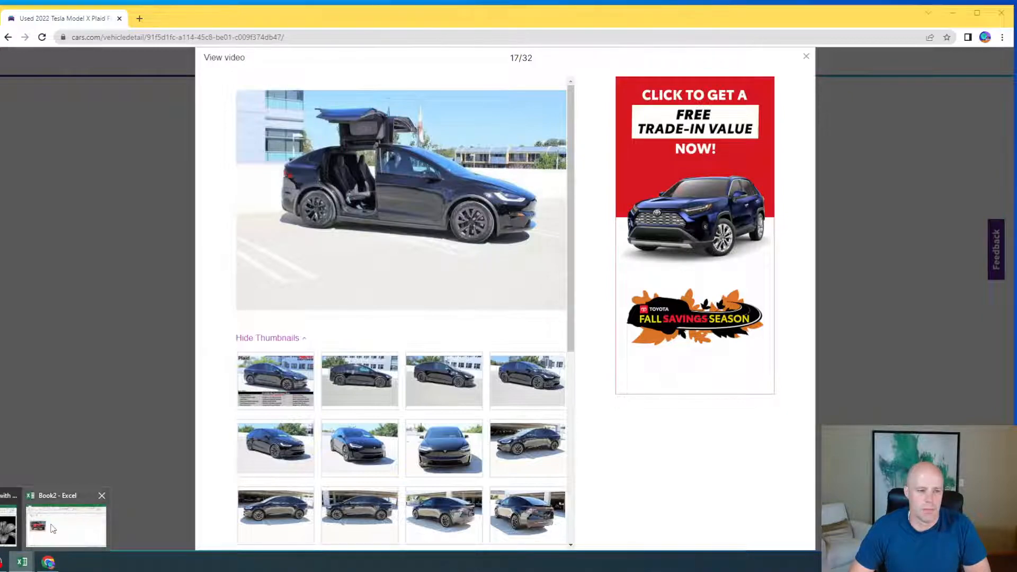
Switch to Excel and try to paste the Tesla image at H11 on Sheet2, deleting the pasted picture.
click(51, 524)
right_click(300, 232)
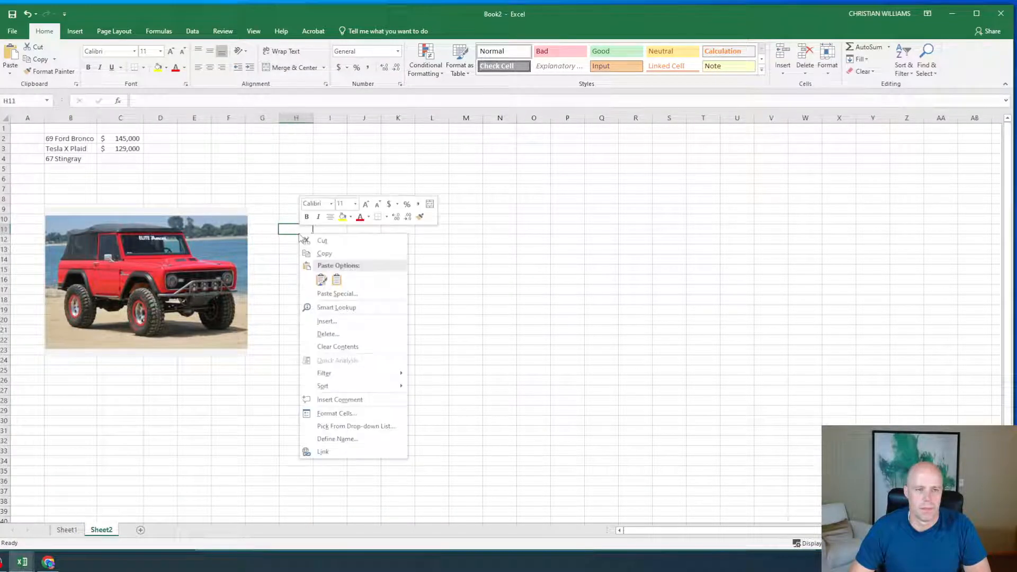
click(321, 280)
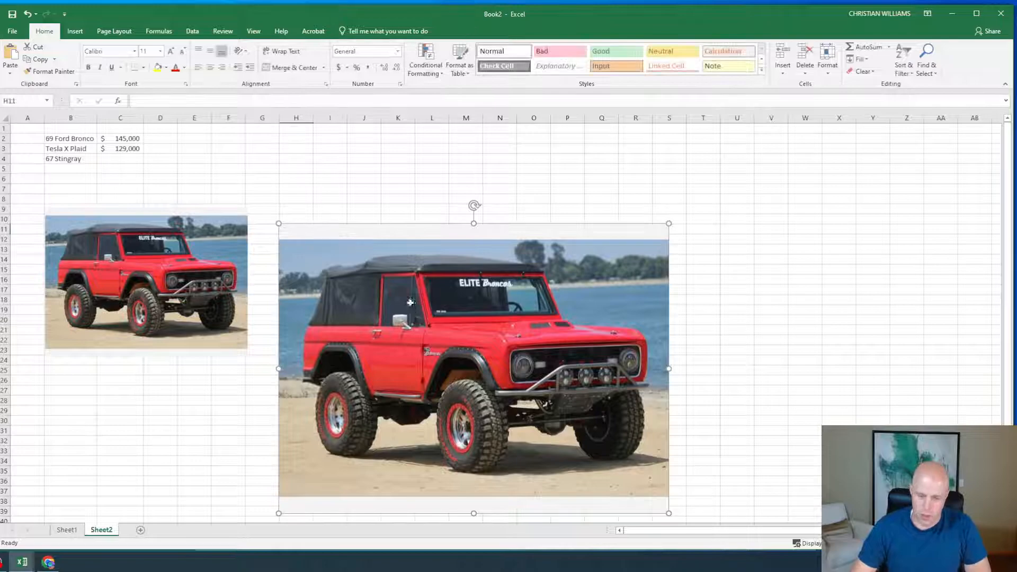
key(Delete)
Go back in Chrome to the Google results for "tesla model x plaid for sale", look through them and open the CarGurus result.
click(48, 562)
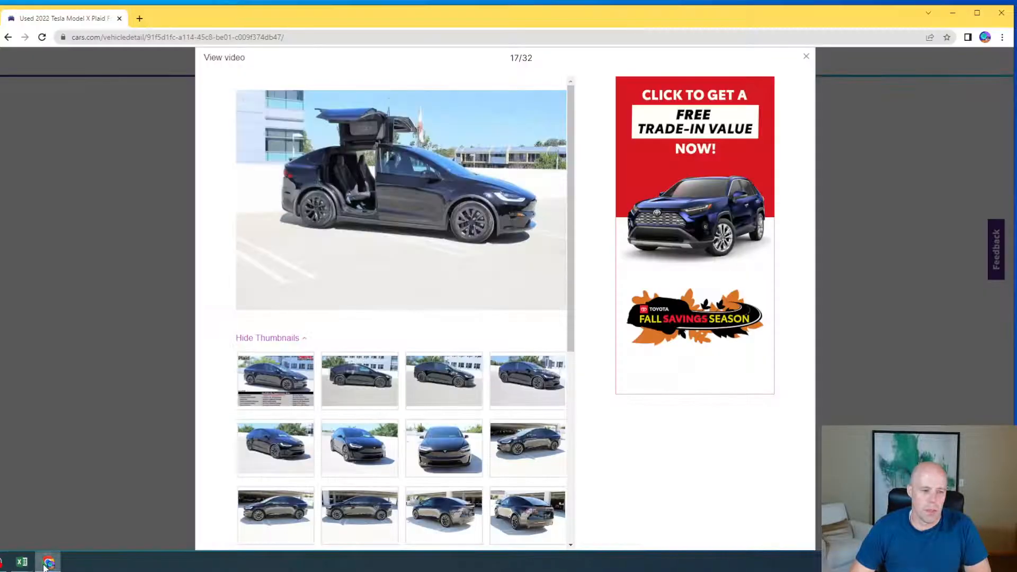
click(8, 39)
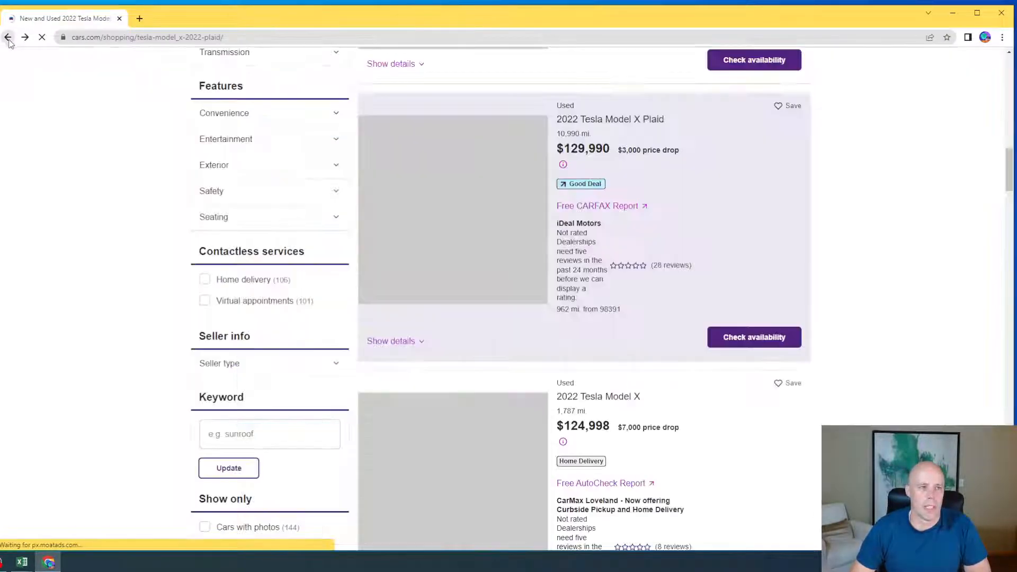
click(8, 38)
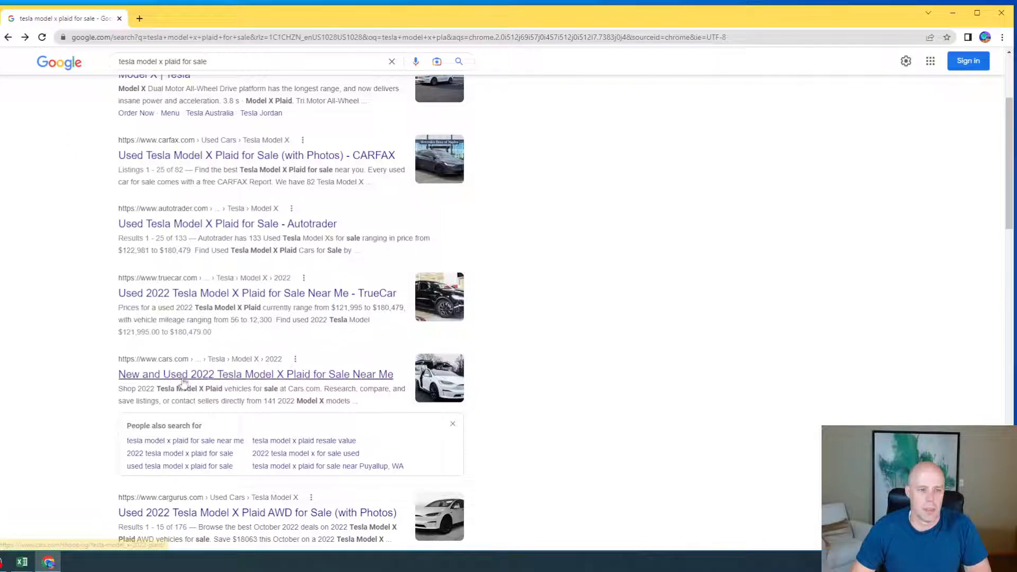
scroll(182, 369, down, 8)
scroll(182, 369, up, 8)
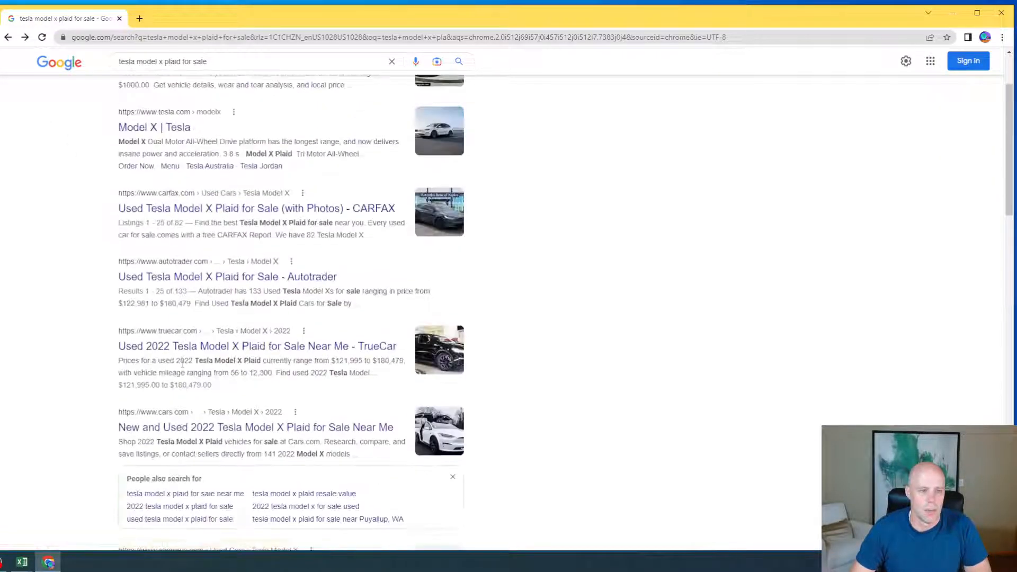
scroll(194, 369, up, 1)
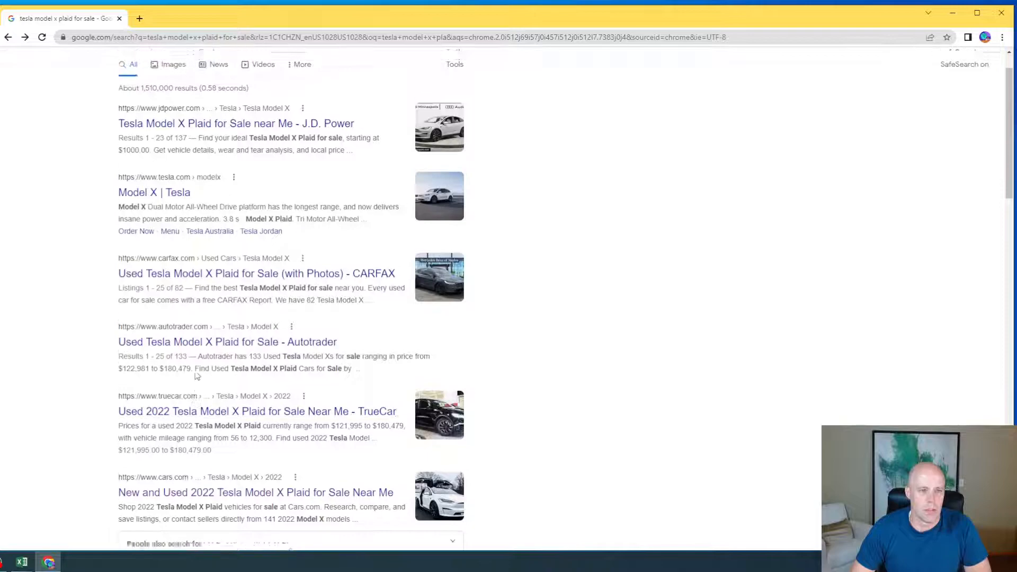
scroll(196, 377, down, 12)
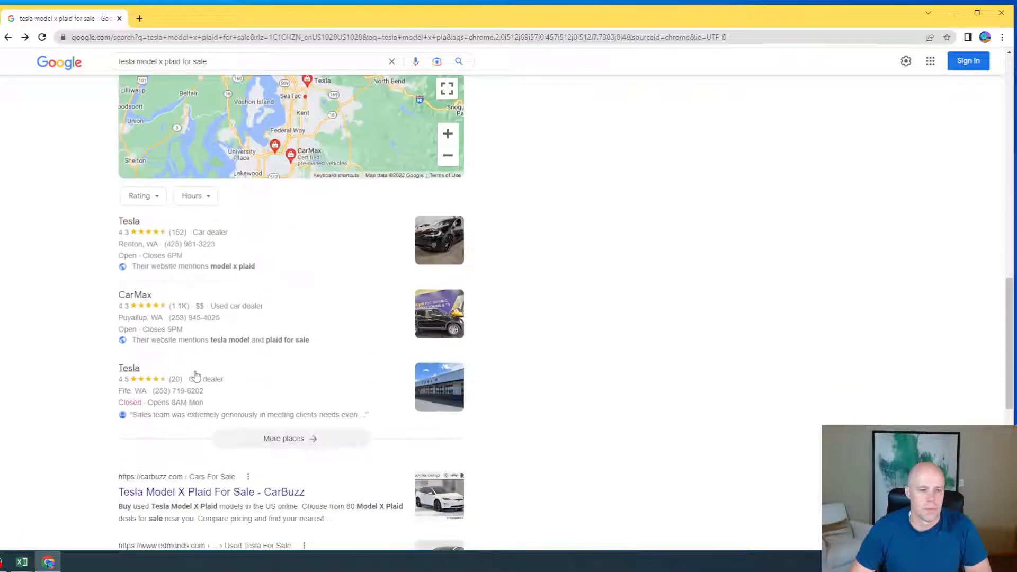
scroll(196, 365, down, 5)
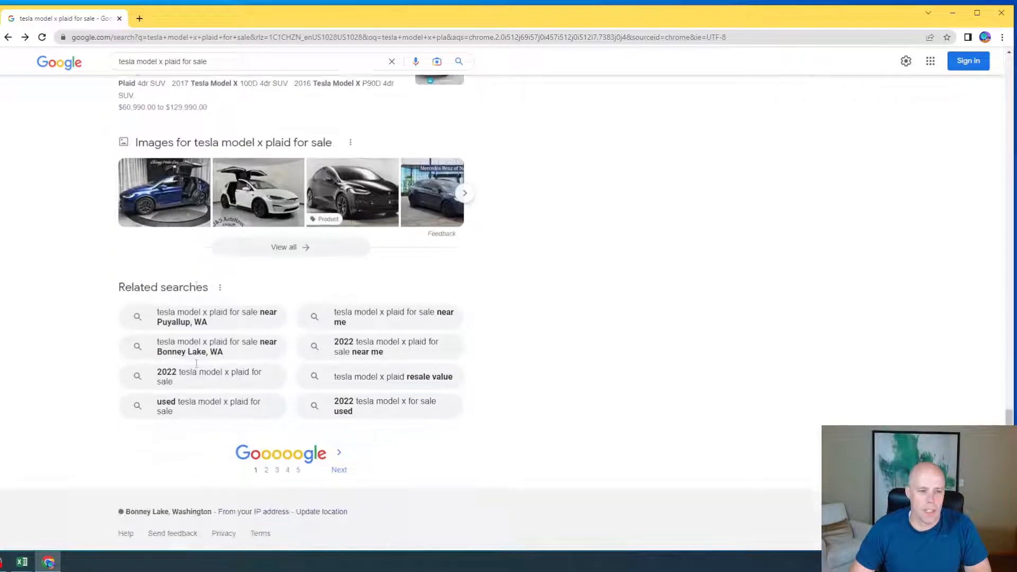
scroll(196, 367, up, 15)
scroll(195, 367, up, 5)
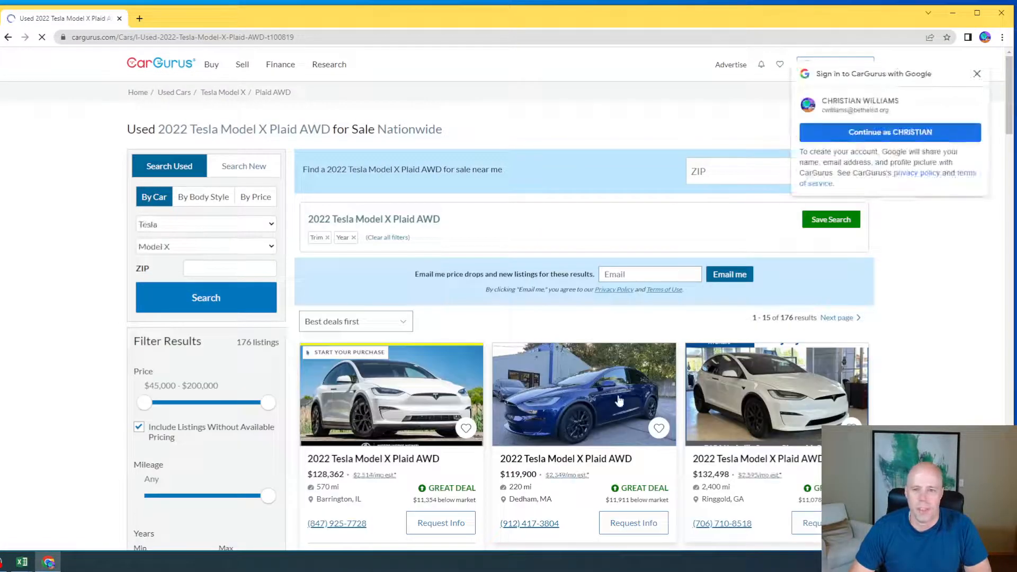
Open the blue 2022 Tesla Model X Plaid AWD listing priced at $119,900, enlarge its photo and copy the image.
click(581, 400)
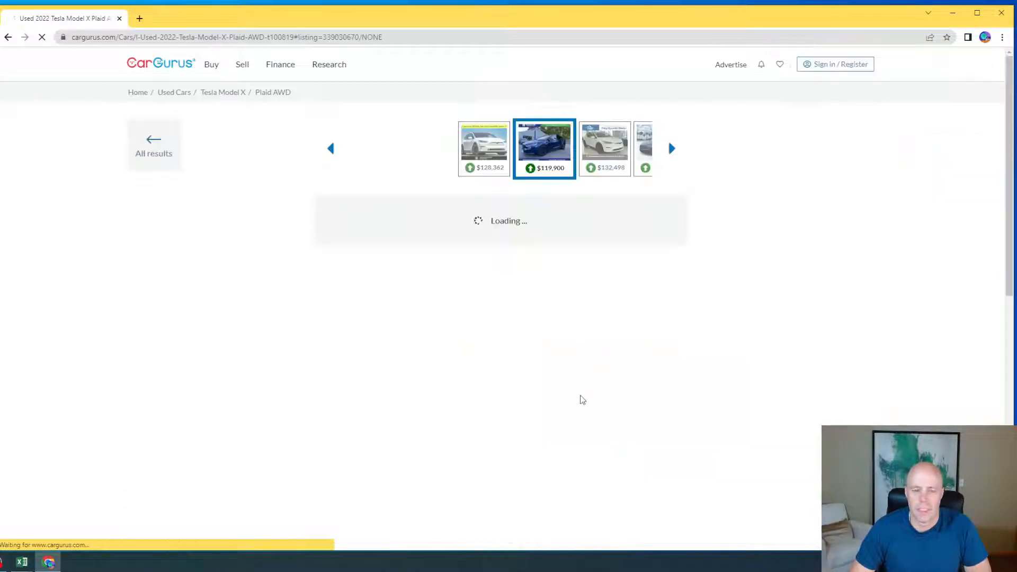
click(466, 389)
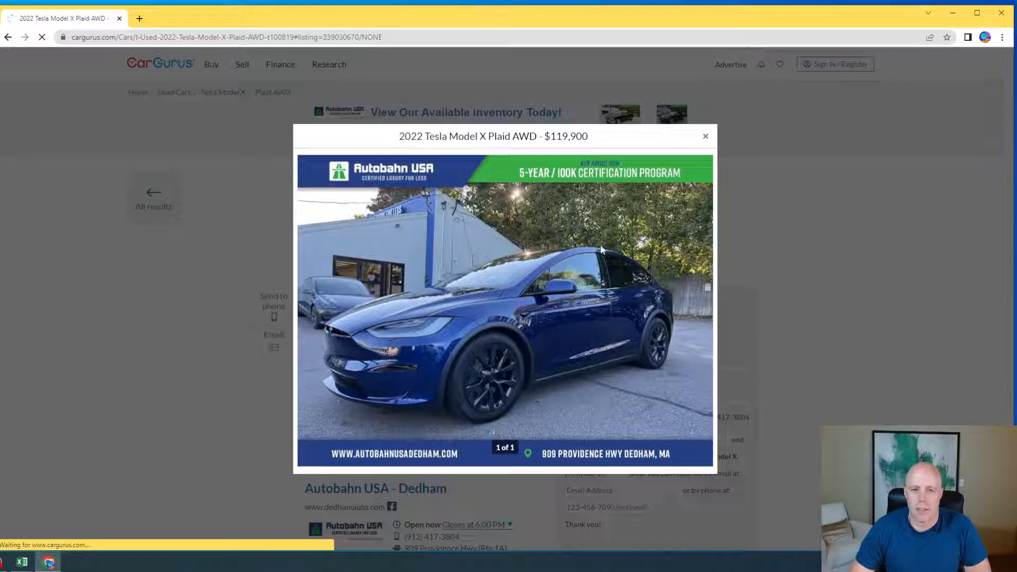
click(136, 300)
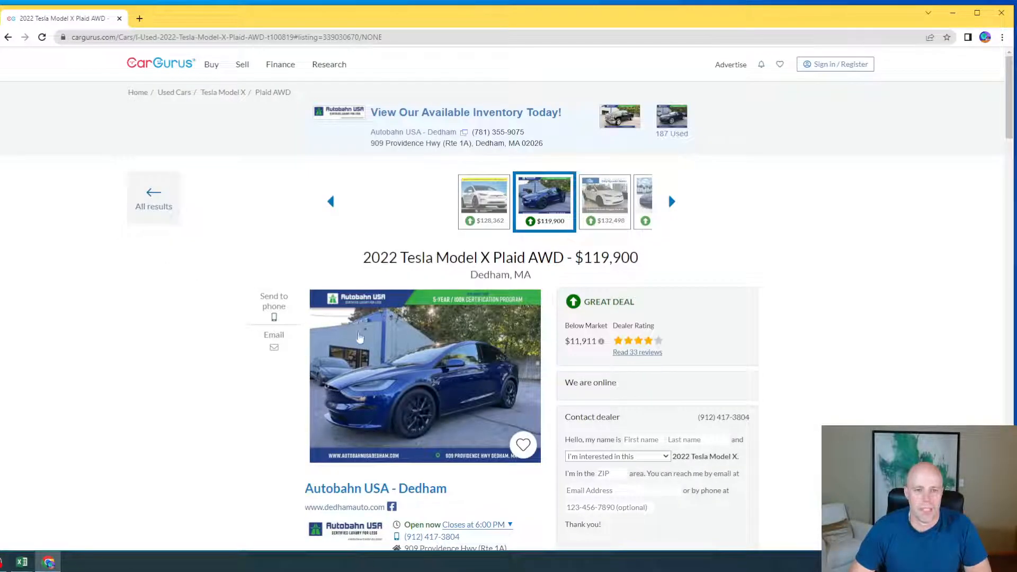
click(333, 325)
right_click(513, 295)
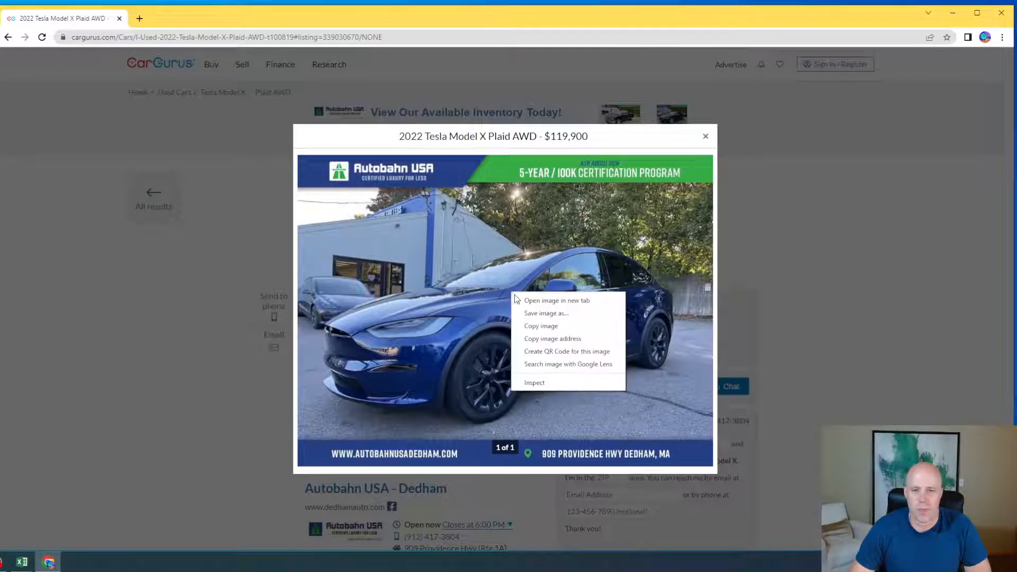
click(542, 325)
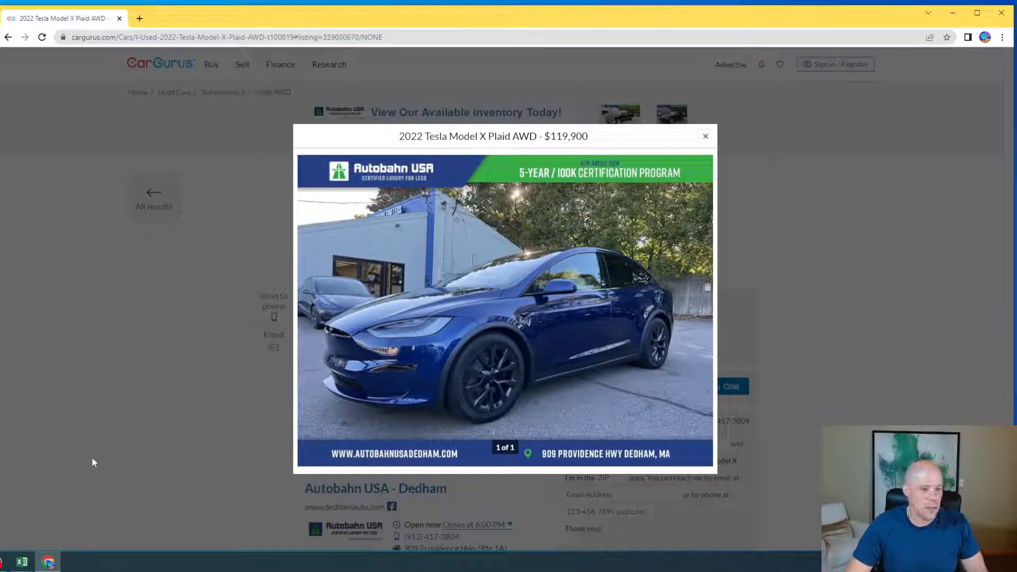
Paste the blue Tesla image into Sheet2 in Excel, shrink it and place it beside the Bronco picture, spanning about columns G to O.
click(23, 563)
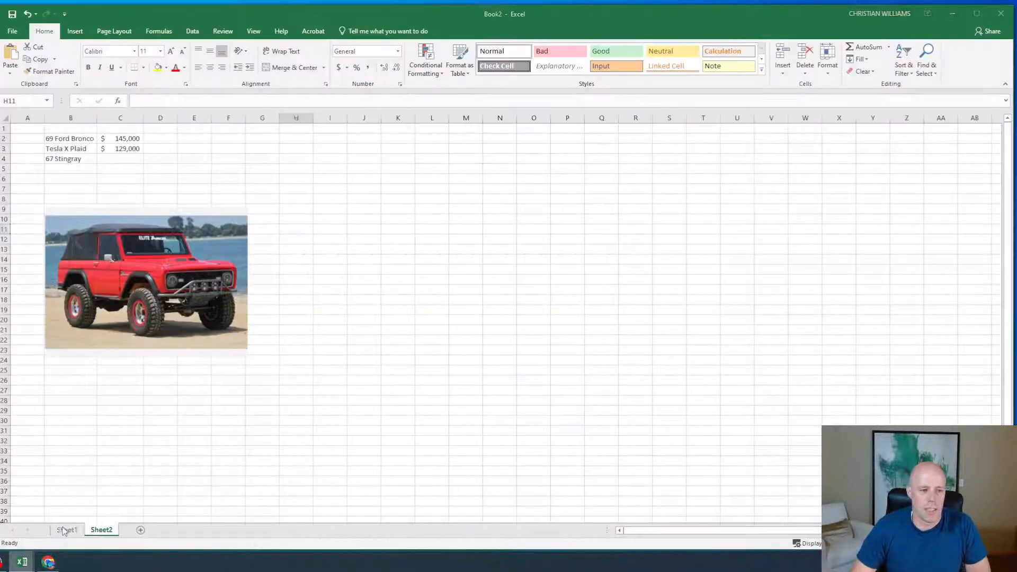
right_click(300, 230)
click(322, 274)
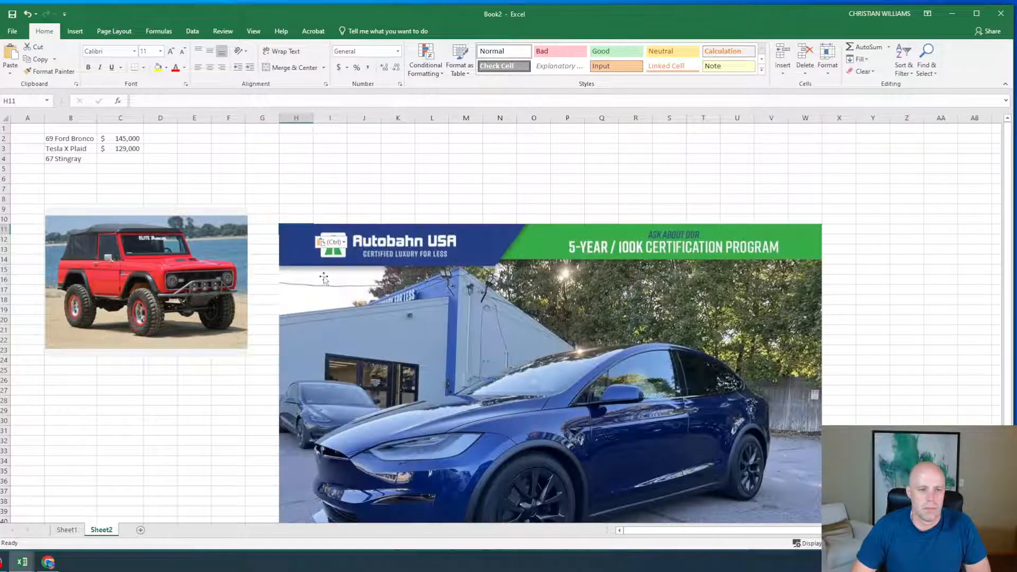
drag(457, 320, 440, 264)
drag(262, 167, 533, 370)
drag(662, 423, 395, 263)
click(112, 162)
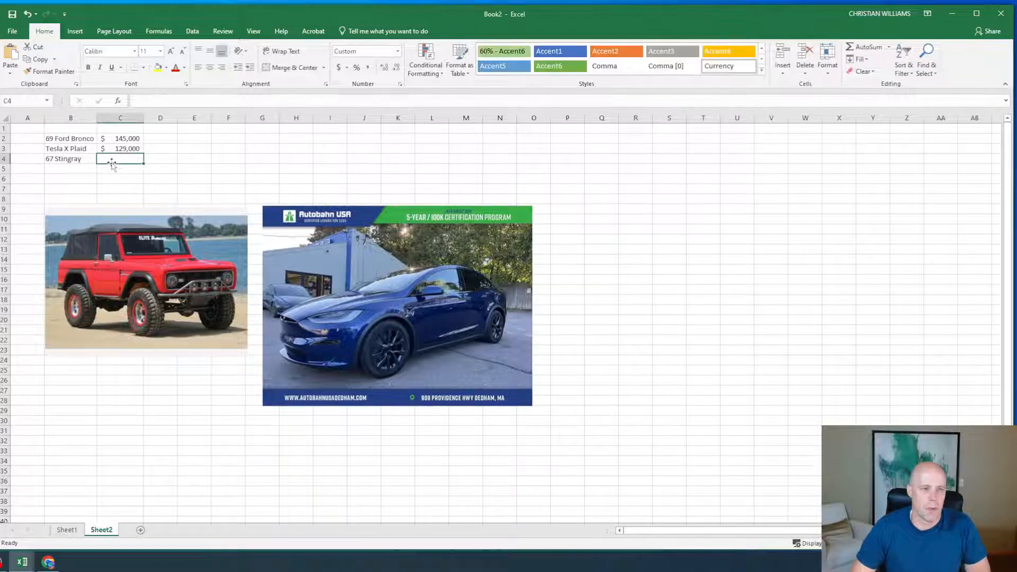
Switch to Chrome and search Google for "67 stingray for sale".
click(49, 562)
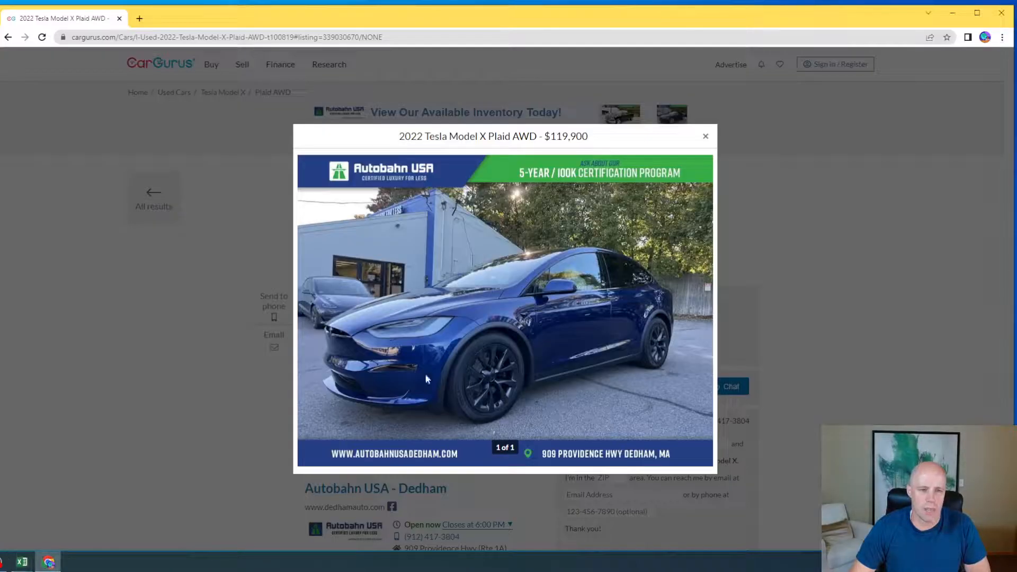
click(190, 39)
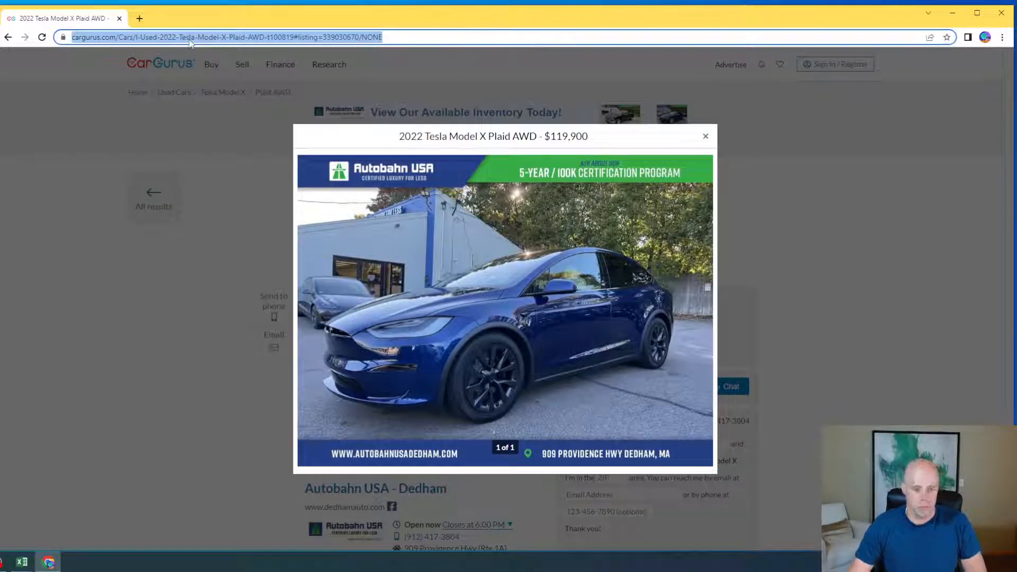
text(67 )
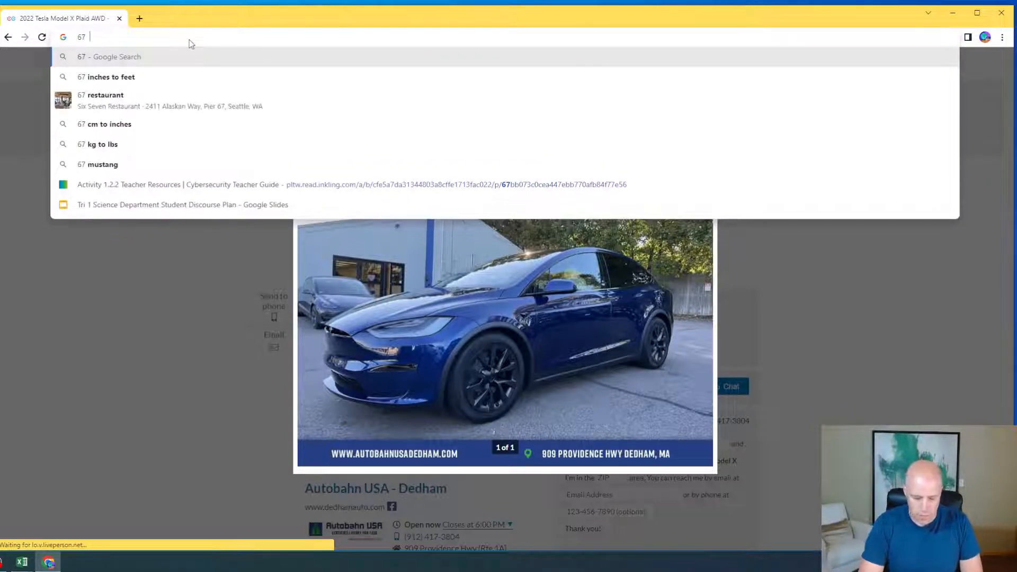
text(stin)
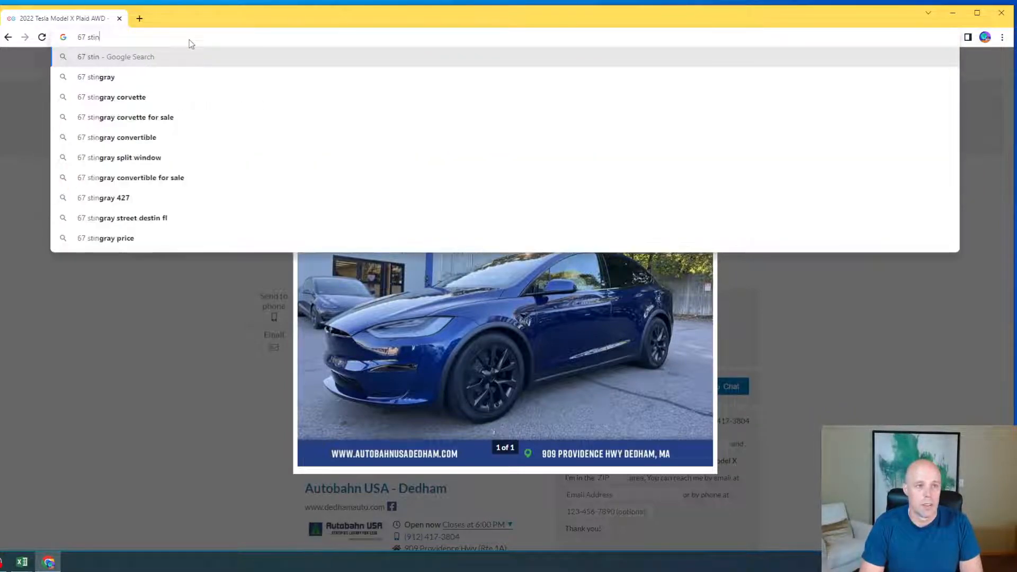
text(gray for sale)
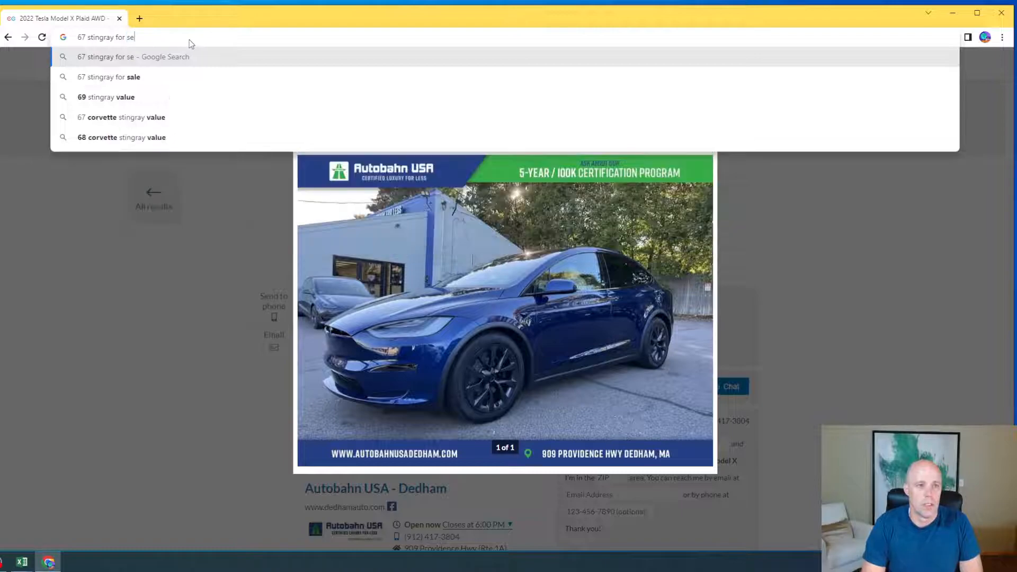
key(Return)
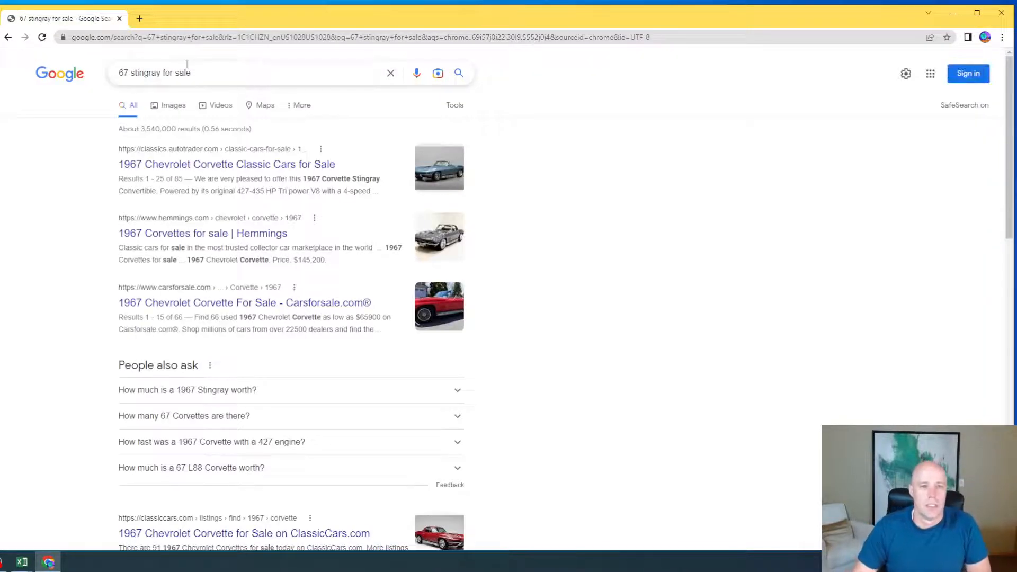
Open the Autotrader Classics result for 1967 Corvettes, look through the listings and open the black Corvette priced at $129,900.
click(171, 166)
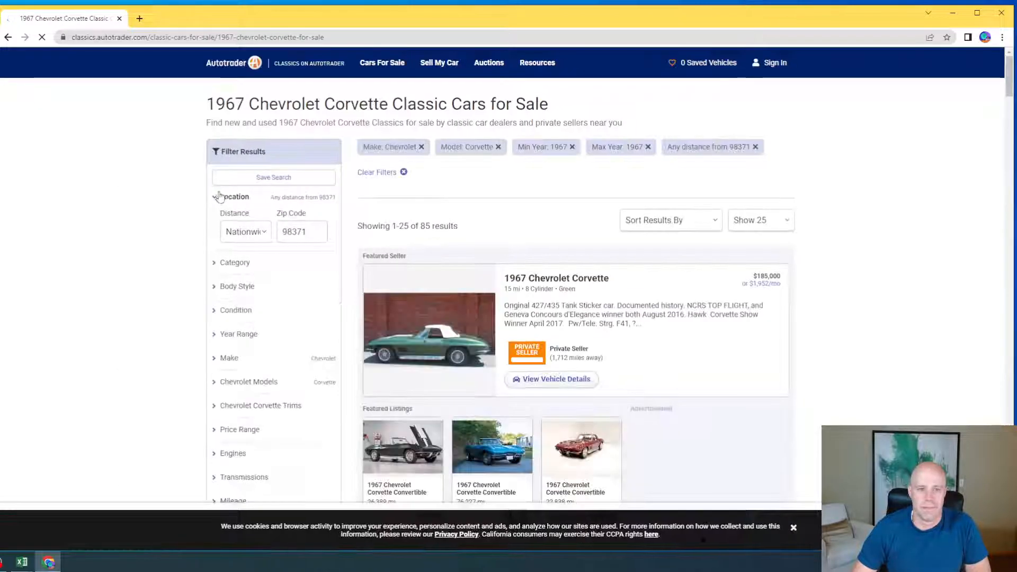
scroll(498, 321, down, 1)
scroll(497, 321, down, 4)
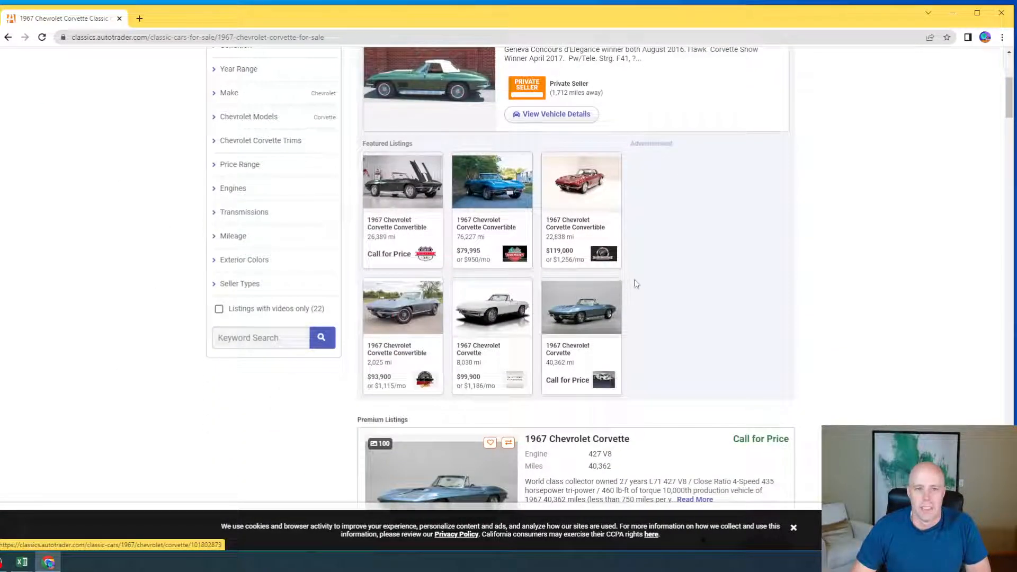
scroll(631, 285, down, 4)
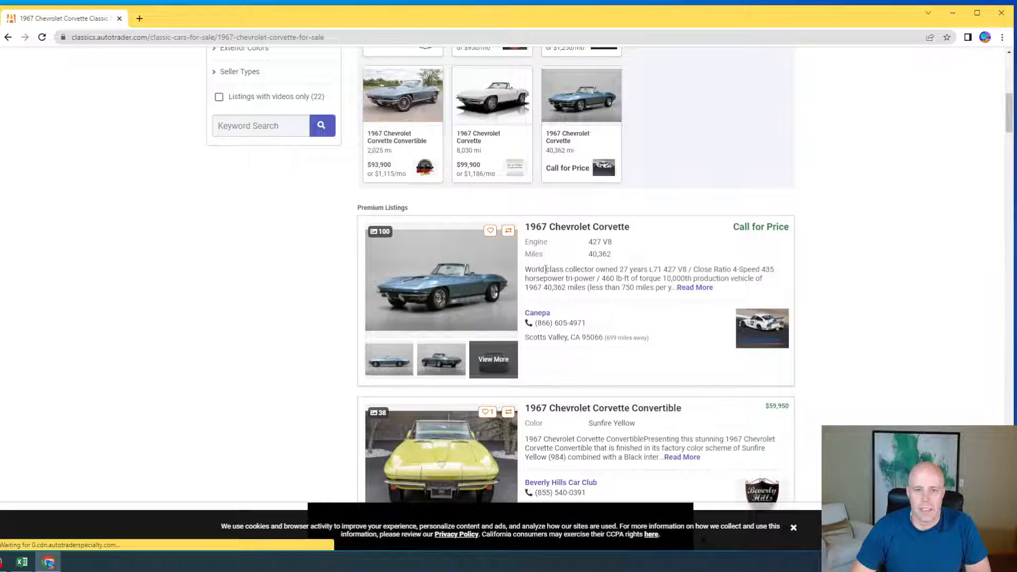
scroll(566, 269, down, 6)
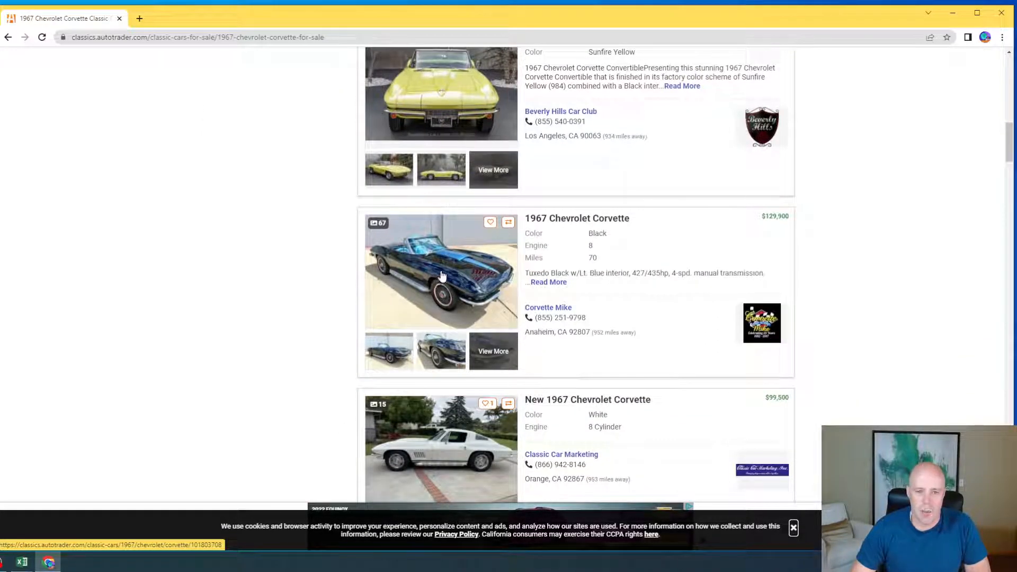
click(444, 275)
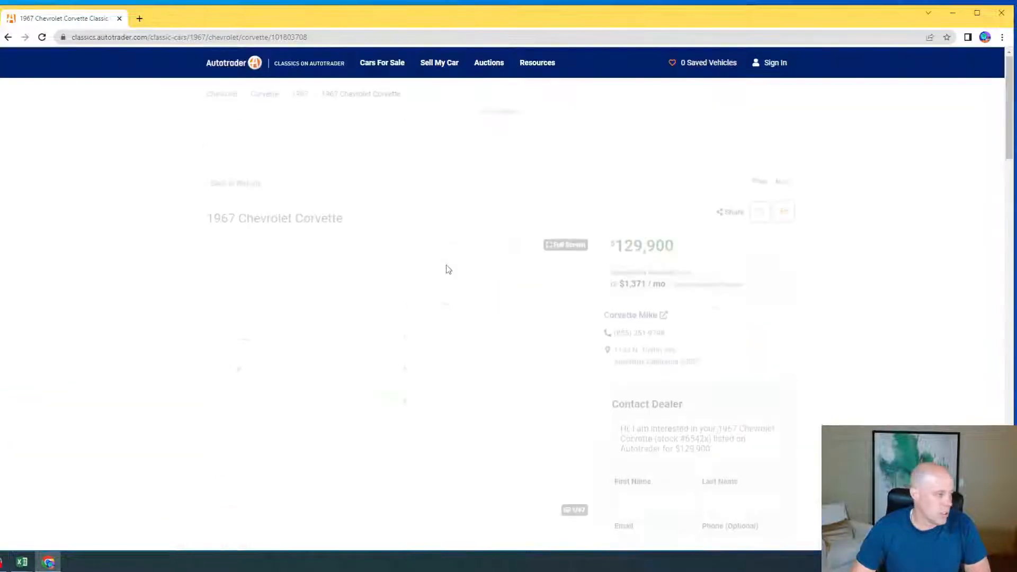
Browse the listing's photos, choose the front view showing the blue hood stripe and copy that image.
scroll(487, 297, down, 2)
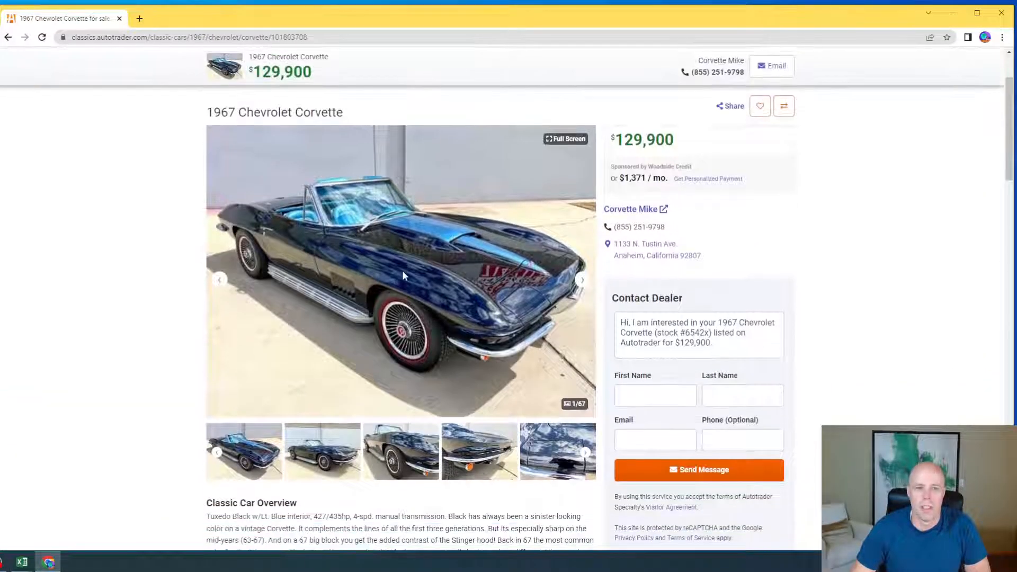
click(322, 454)
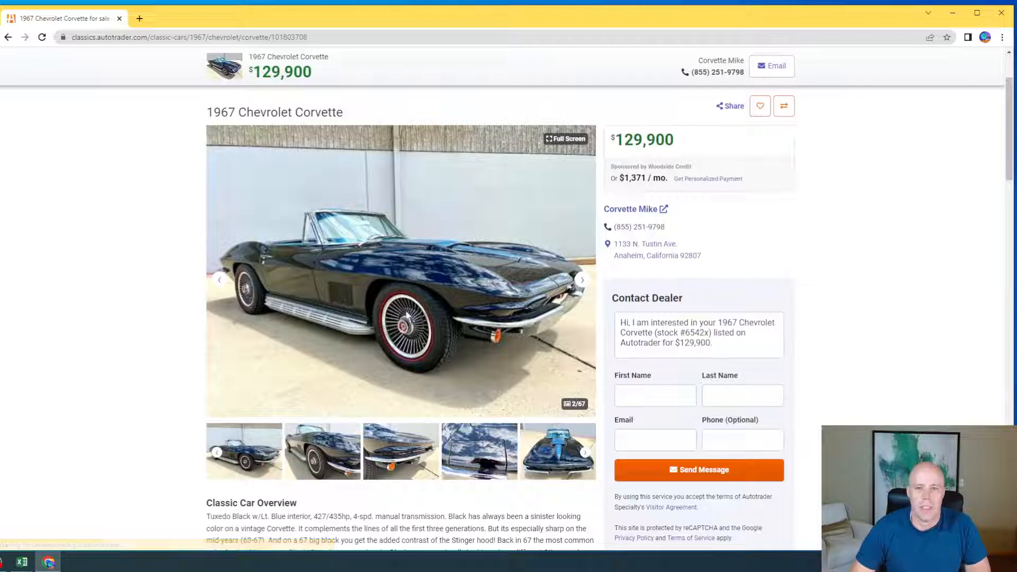
click(586, 452)
click(586, 453)
click(587, 454)
click(587, 454)
click(587, 454)
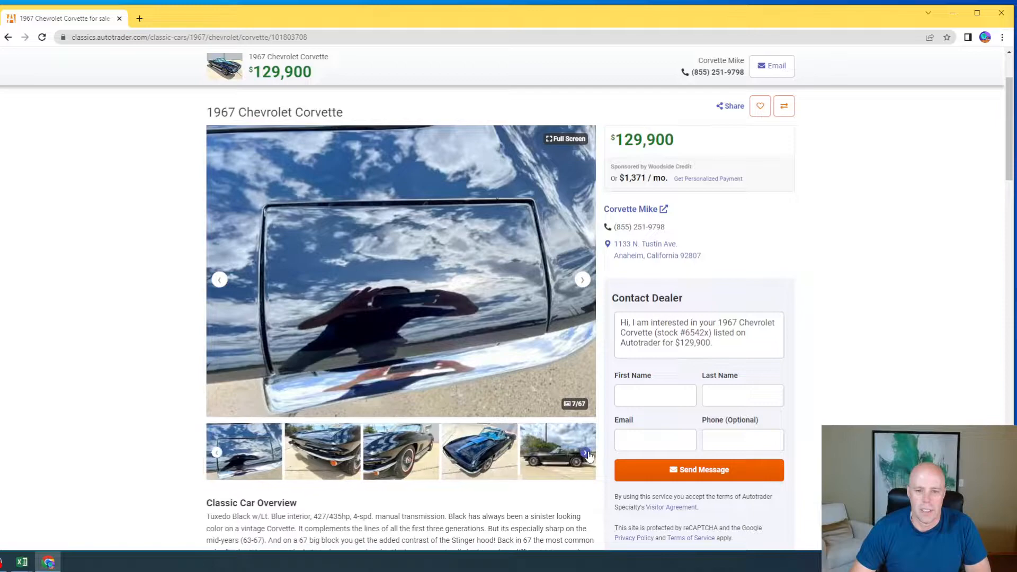
click(474, 460)
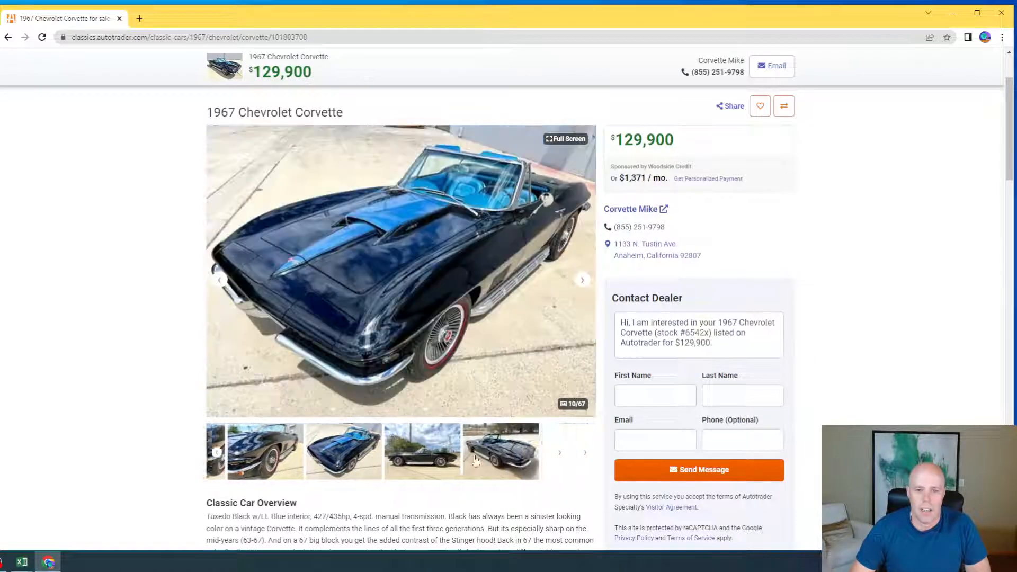
right_click(424, 245)
click(452, 282)
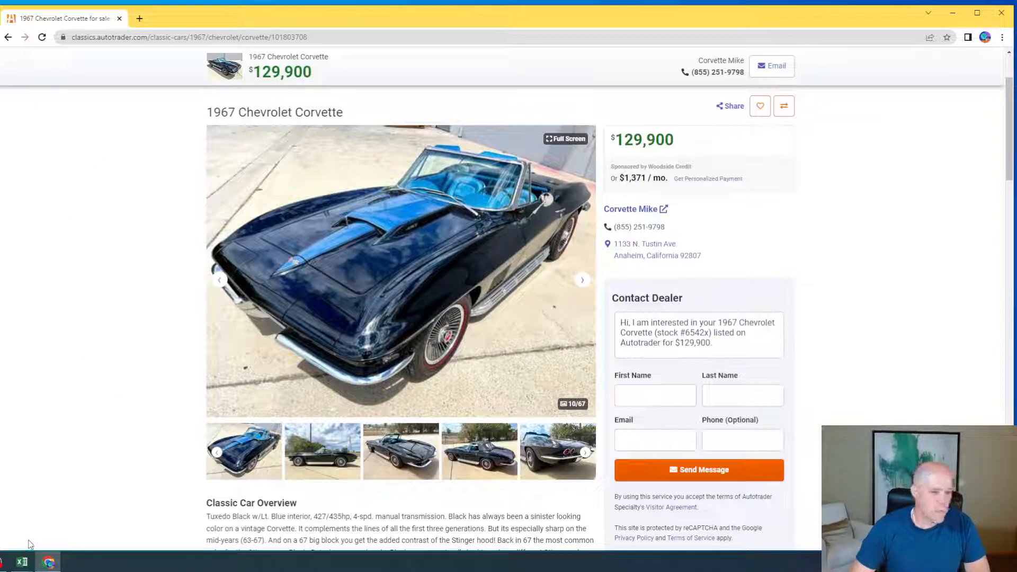
Paste the Corvette image into Sheet2 in Excel, shrink it and place it below the Bronco picture, moving the Tesla picture up beside the Bronco.
mouse_move(22, 561)
click(73, 509)
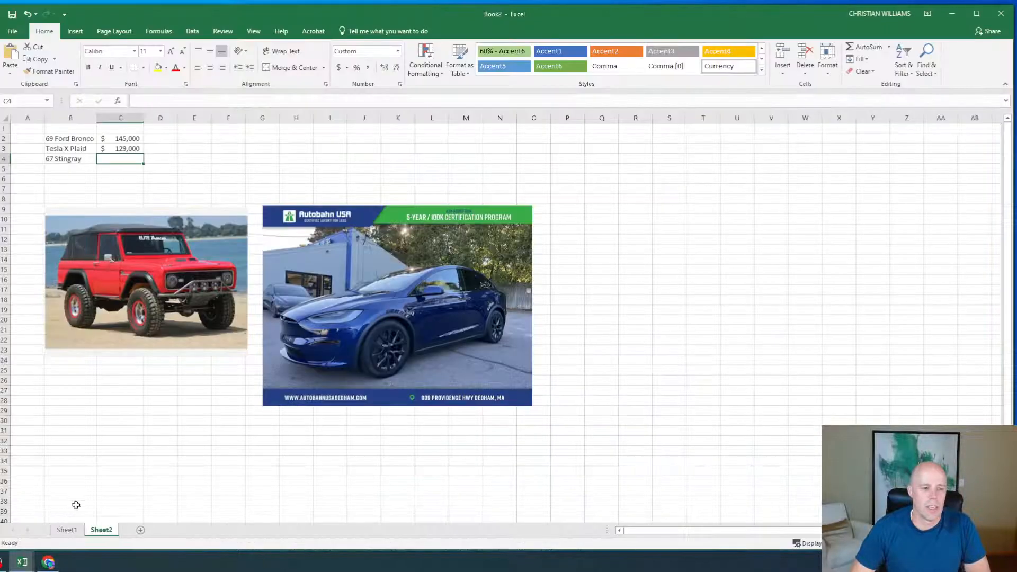
right_click(580, 260)
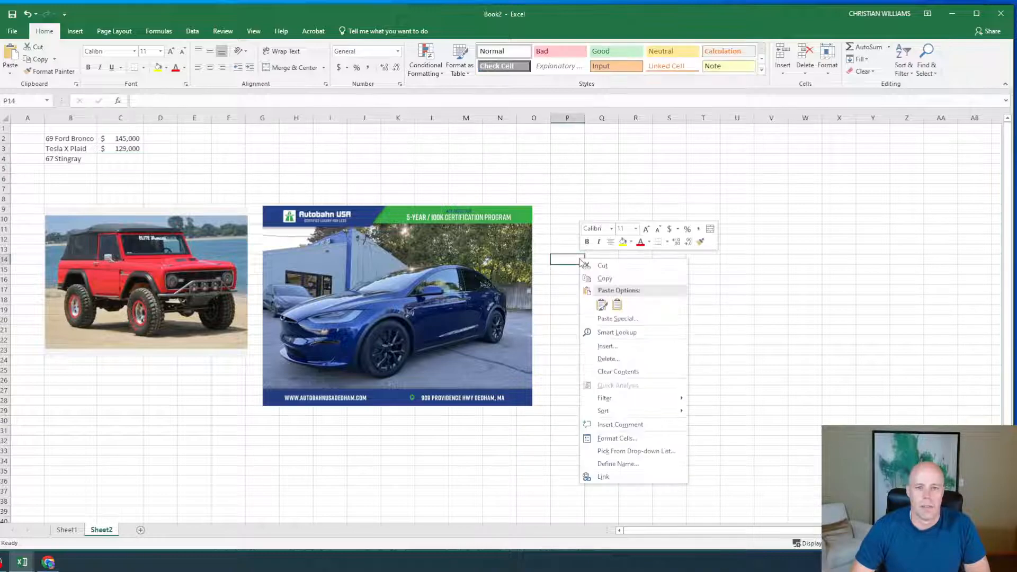
click(601, 304)
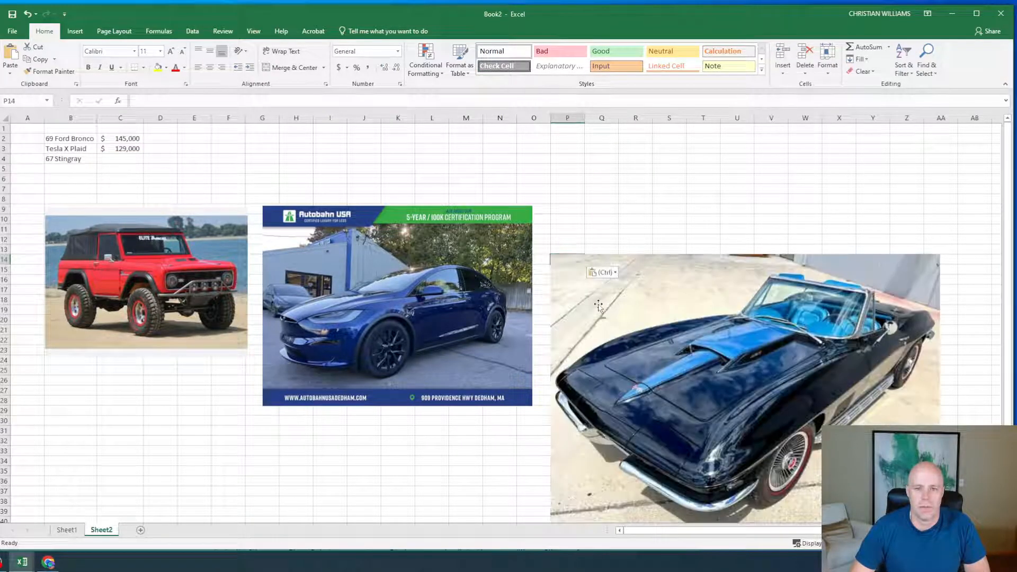
click(556, 262)
drag(550, 255, 766, 367)
drag(837, 408, 166, 390)
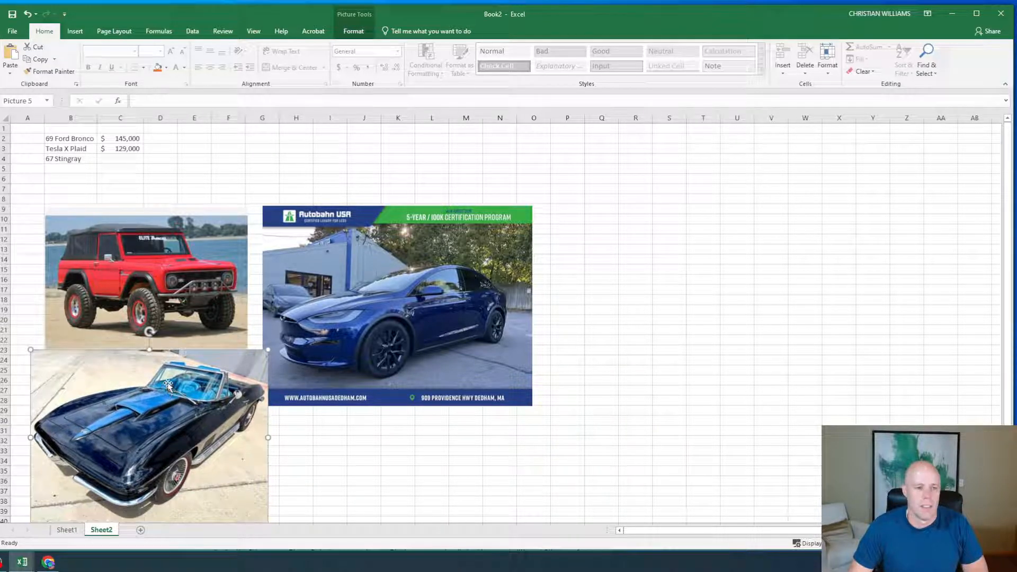
drag(351, 286, 336, 227)
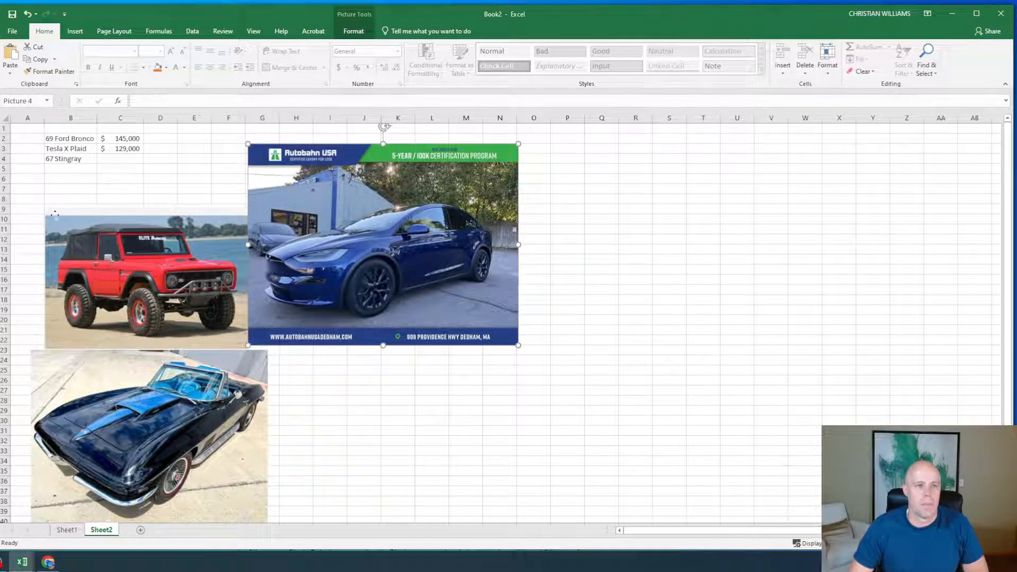
Enter 129,000 as the 67 Stingray's price in cell C4.
click(47, 562)
click(47, 564)
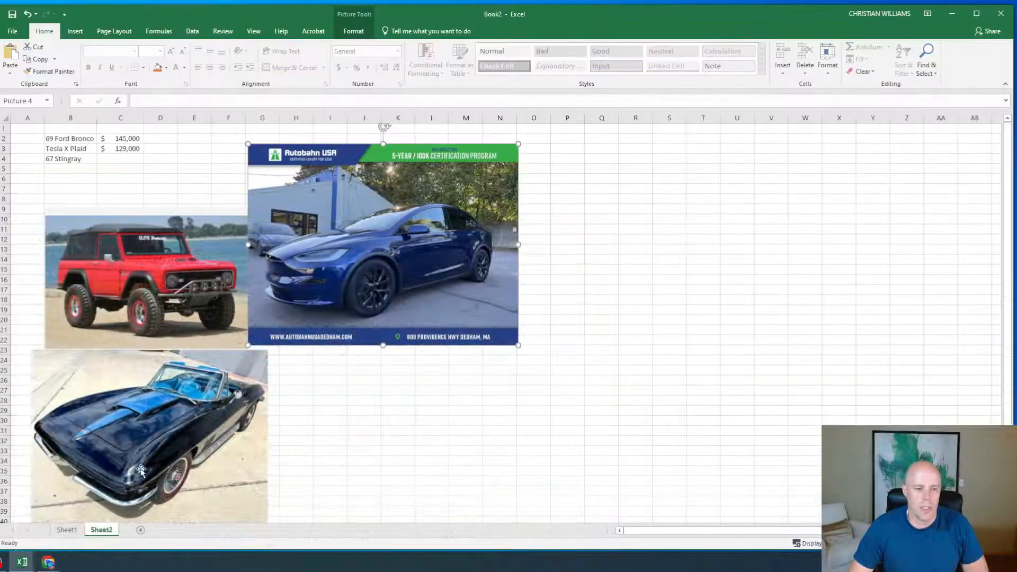
click(118, 159)
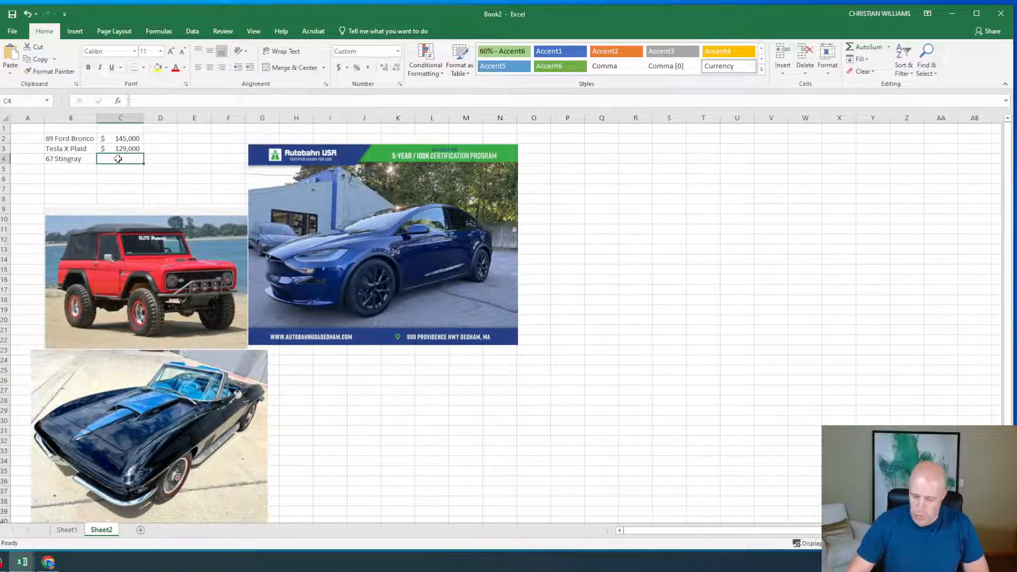
text(129,000)
key(Return)
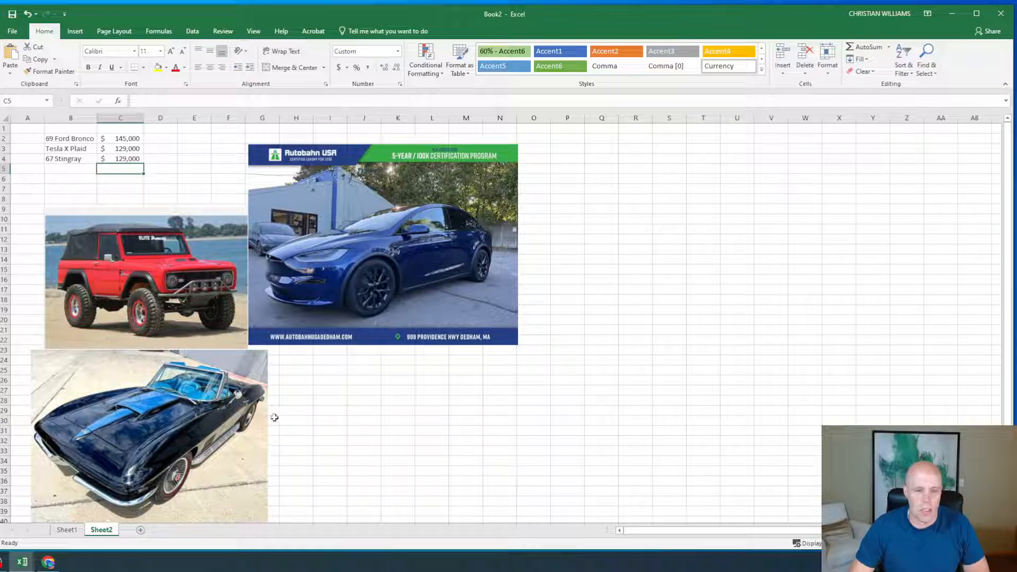
Format column D with the Accounting number format and column E as Percentage.
click(194, 118)
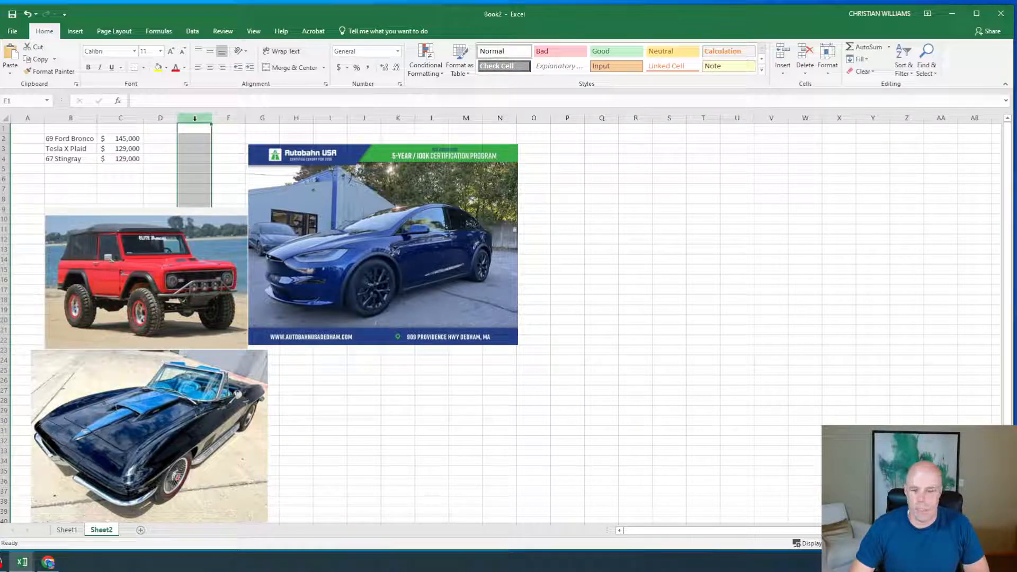
click(161, 118)
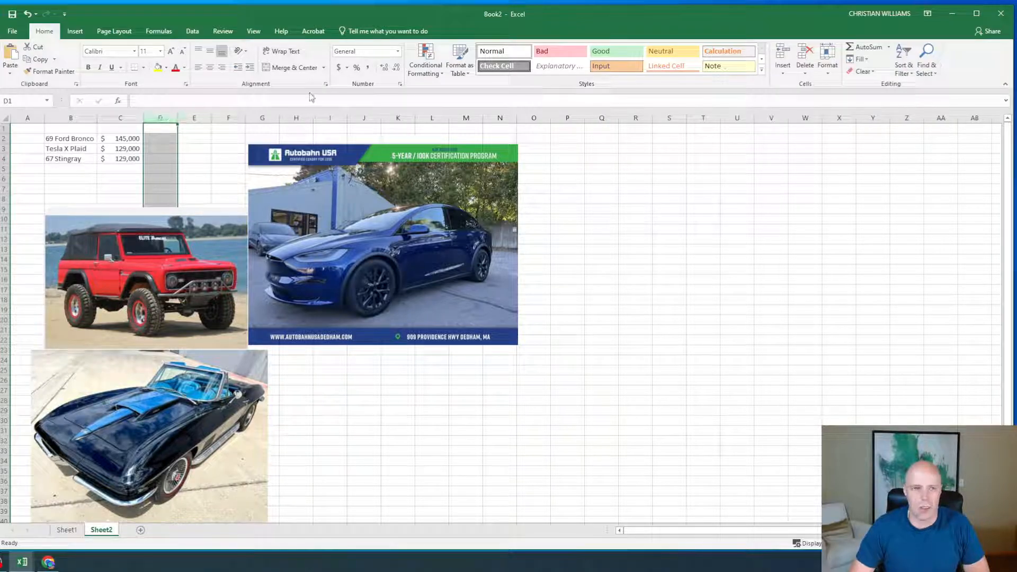
click(338, 68)
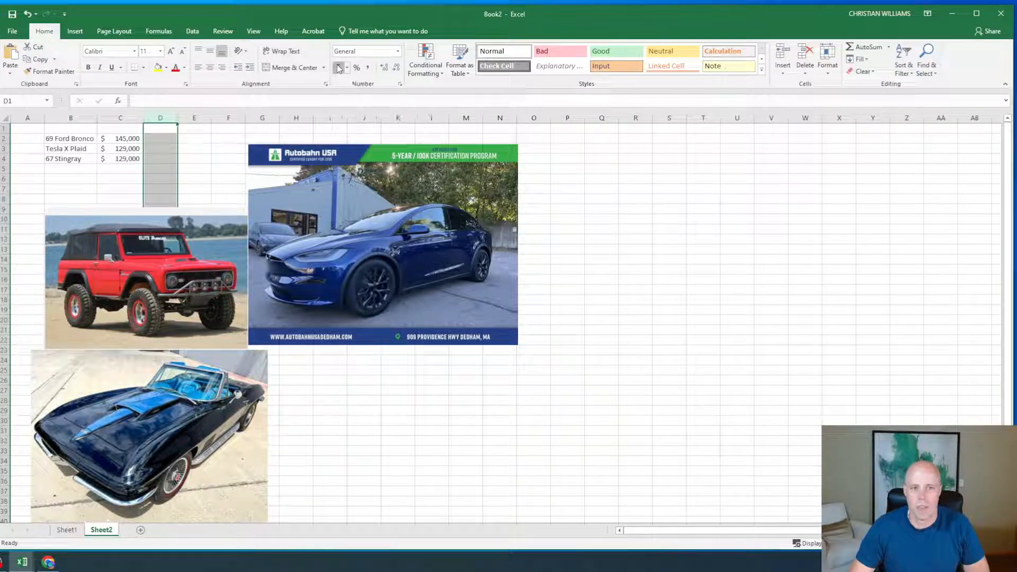
click(193, 119)
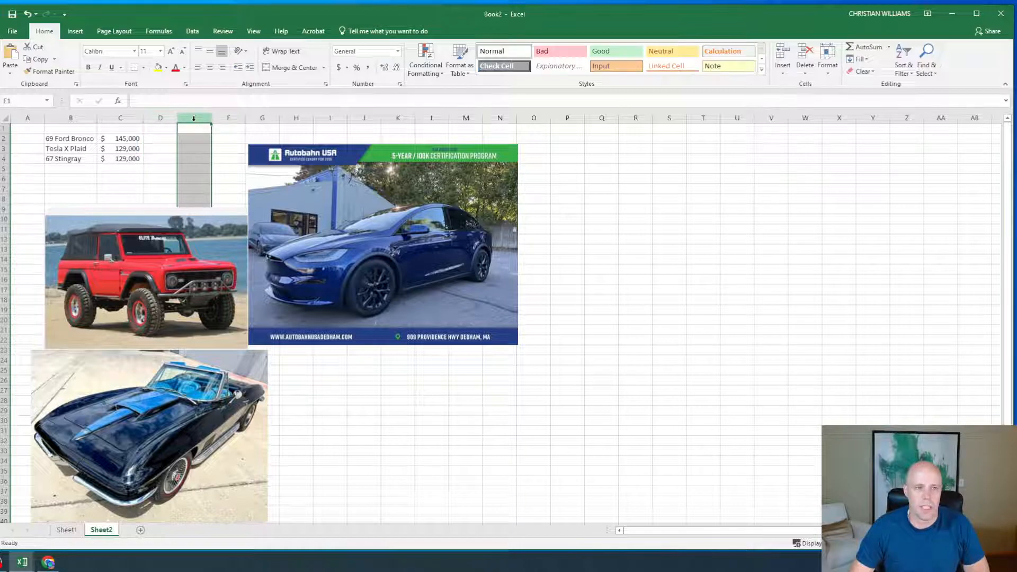
click(356, 68)
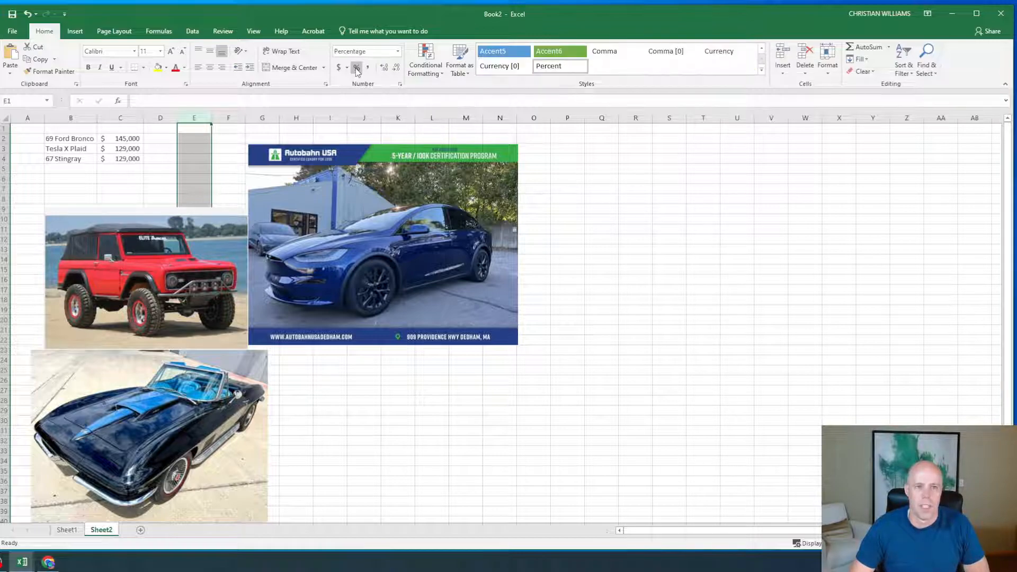
Enter 4% for each of the three cars in cells E2 to E4.
click(157, 140)
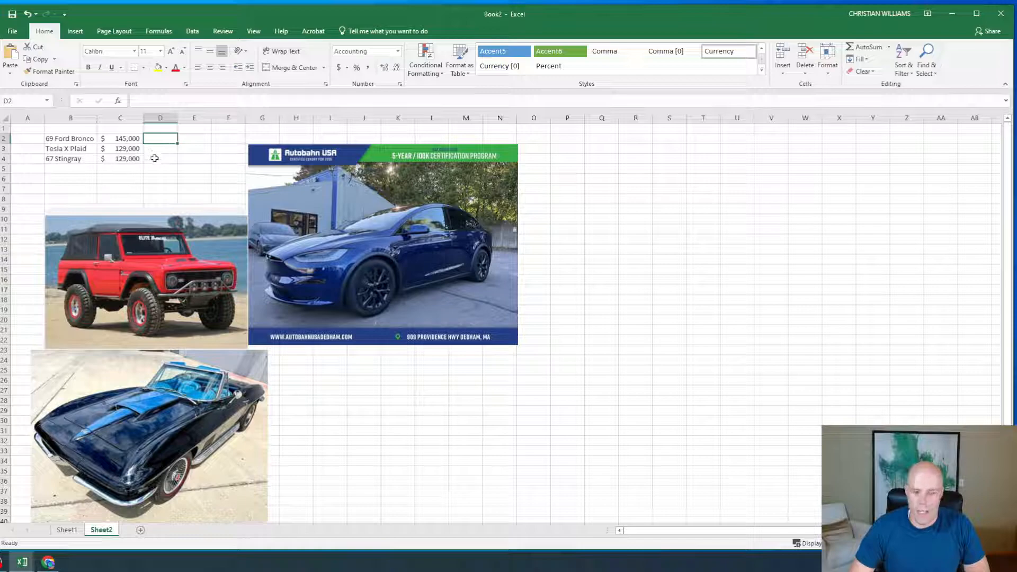
click(201, 137)
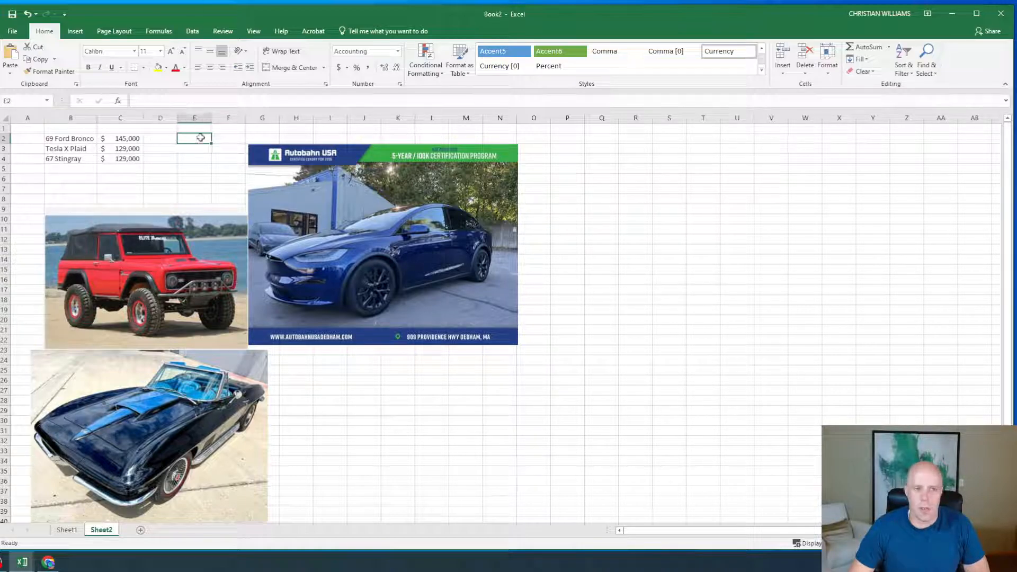
text(4)
key(Return)
text(4)
key(Return)
text(4)
key(Return)
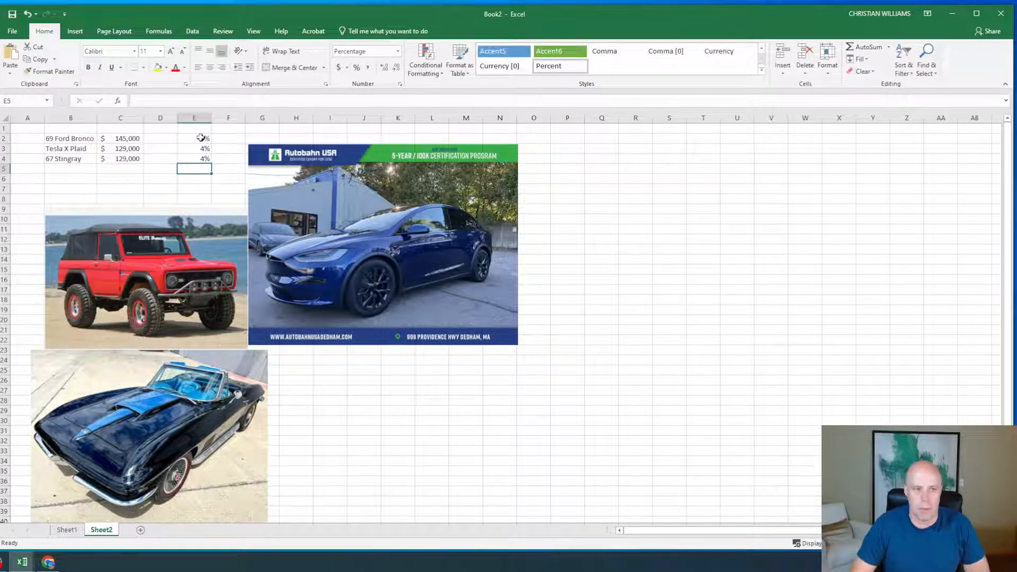
key(Up)
key(Up)
key(Up)
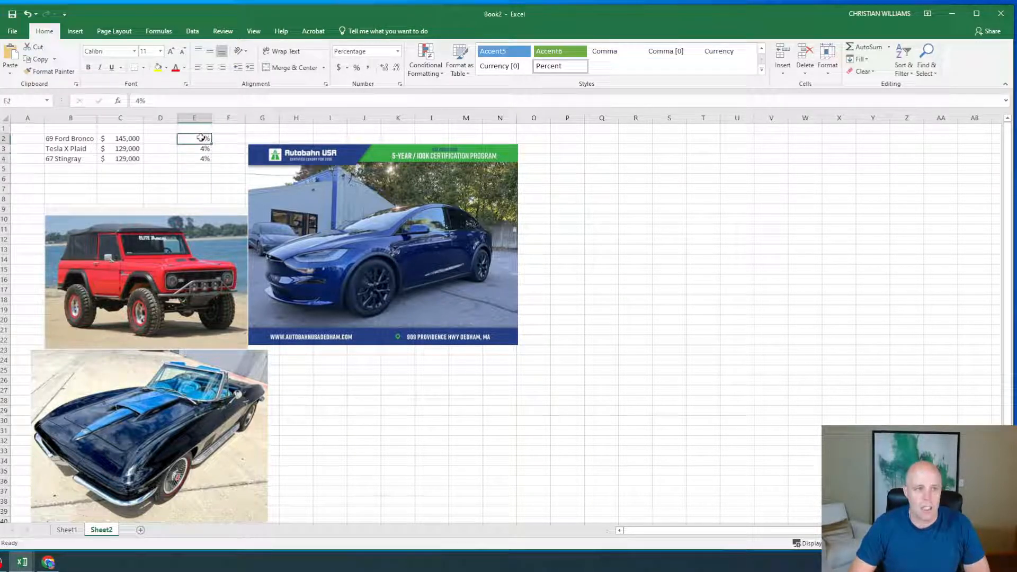
key(Left)
key(Down)
key(Down)
key(Up)
key(Up)
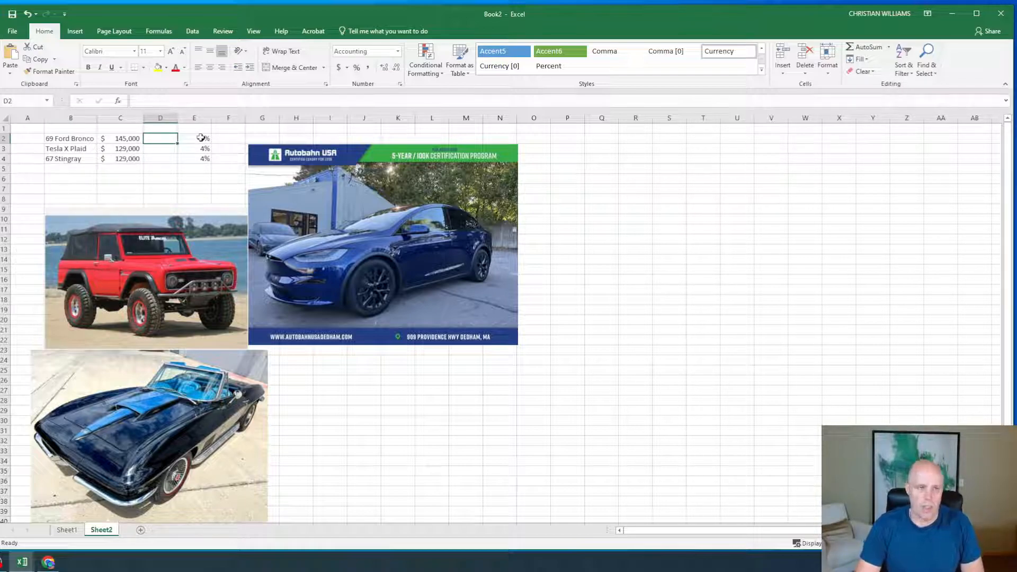
click(118, 101)
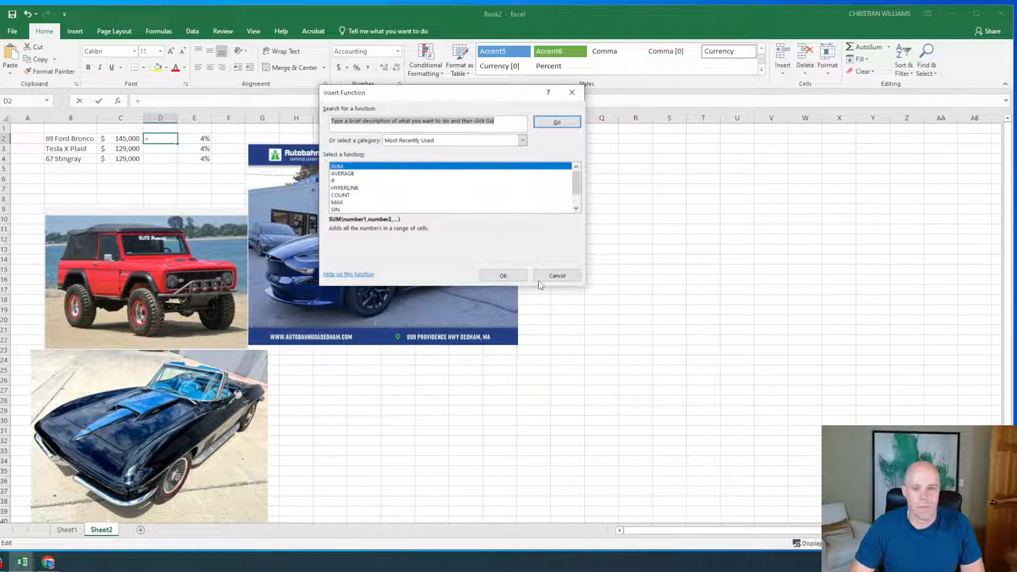
click(2, 561)
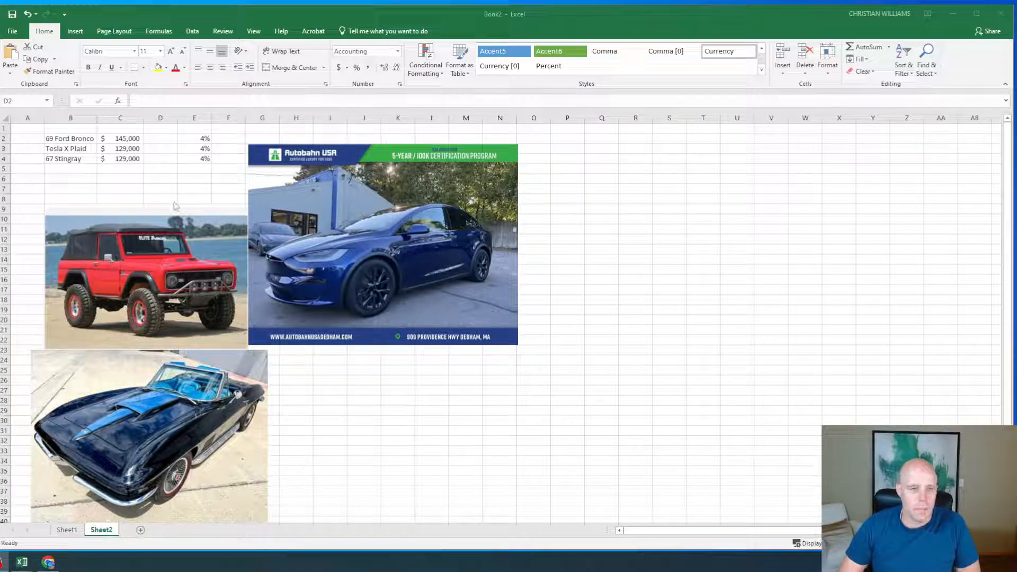
Search the function library for pmt and insert the PMT function into cell D2 for the 69 Ford Bronco.
click(164, 139)
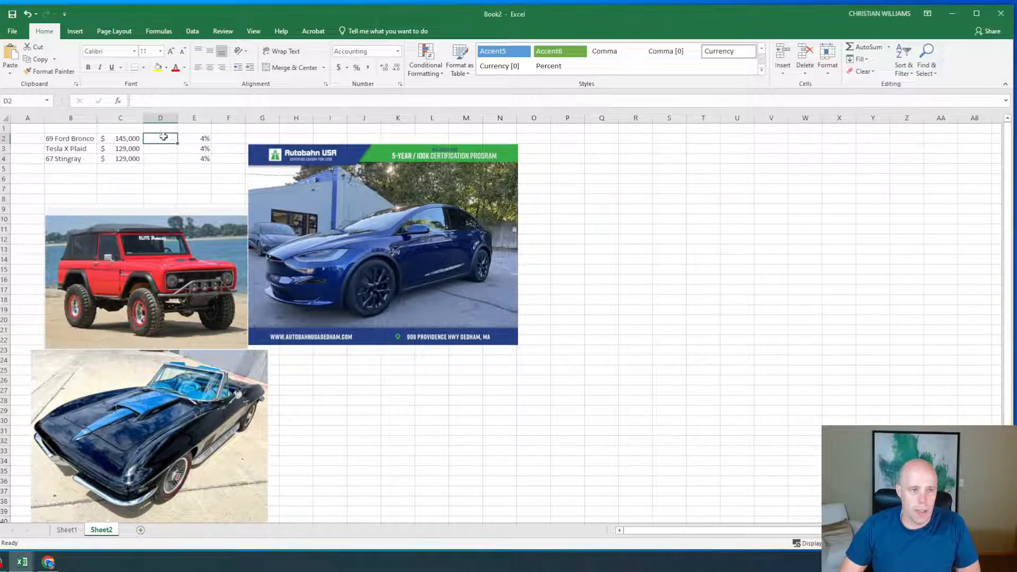
click(119, 102)
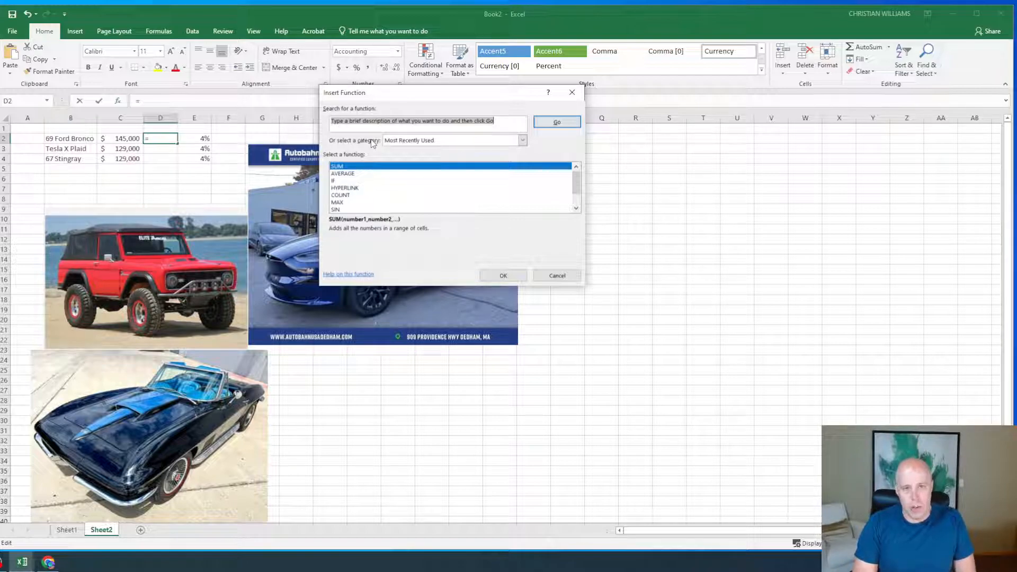
text(B)
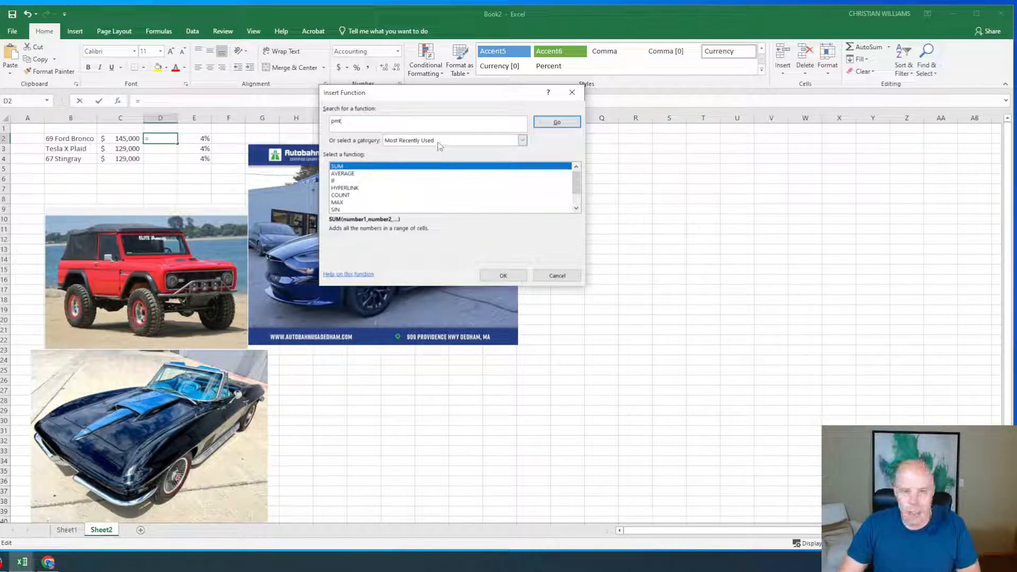
click(557, 121)
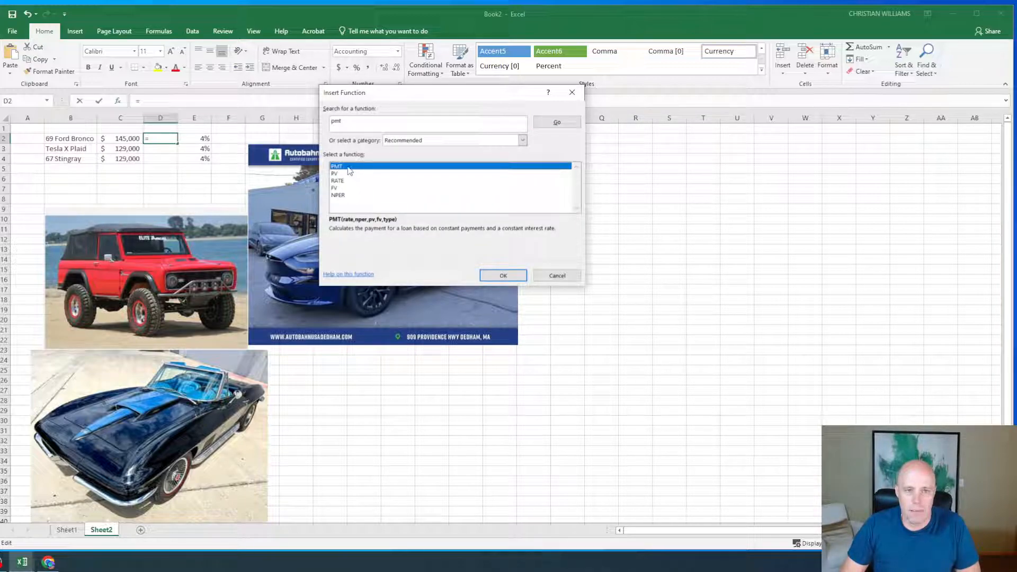
click(503, 275)
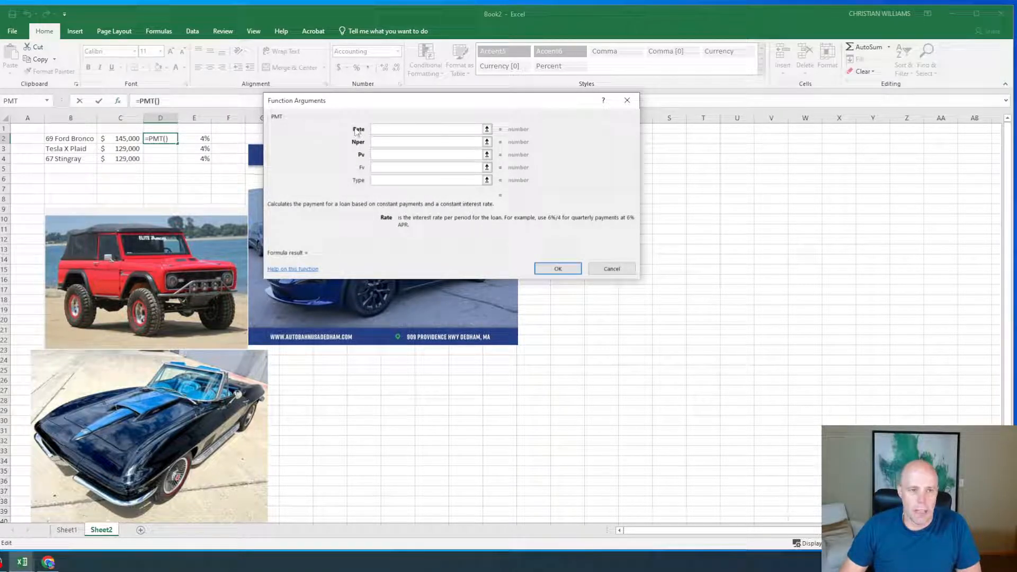
Complete the PMT function in D2 with E2 as the rate, 60 as the number of payments and C2 as the present value.
click(200, 138)
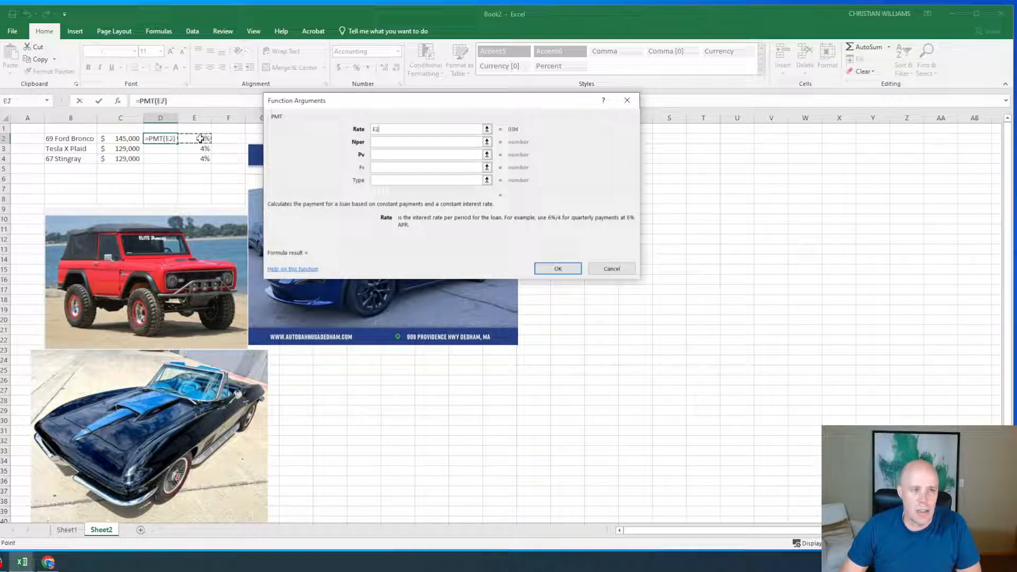
click(382, 142)
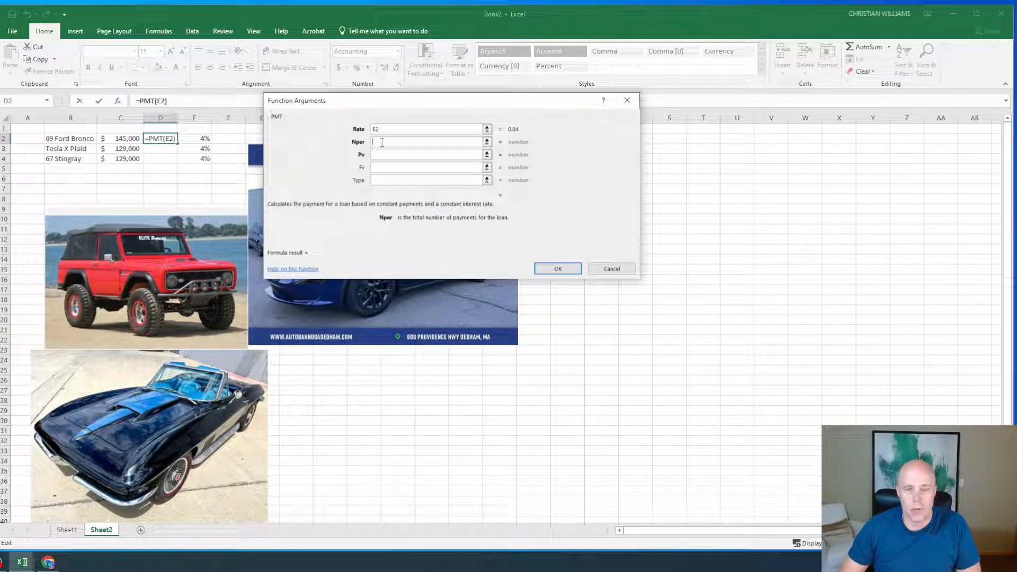
text(60)
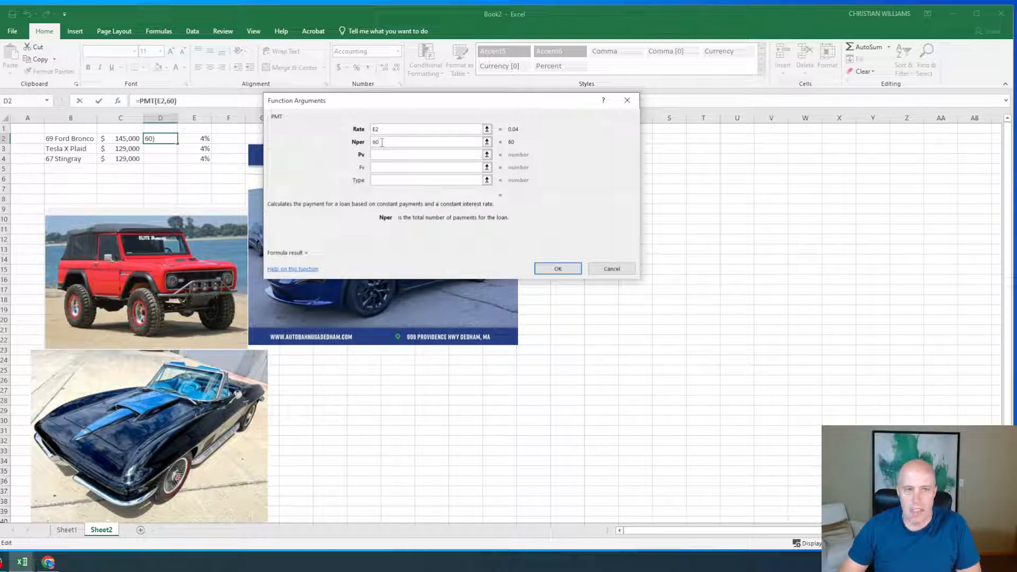
double_click(379, 142)
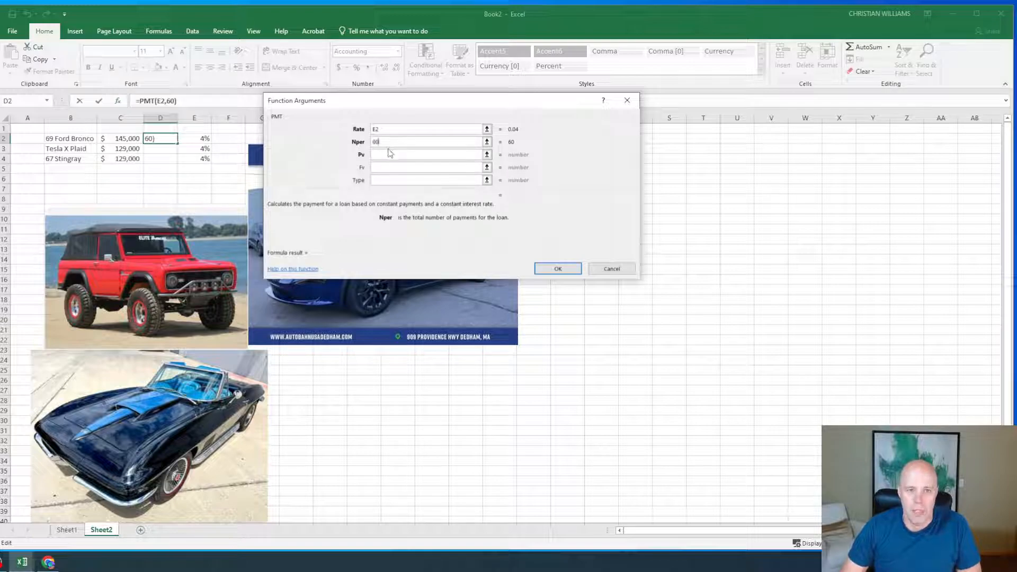
click(380, 155)
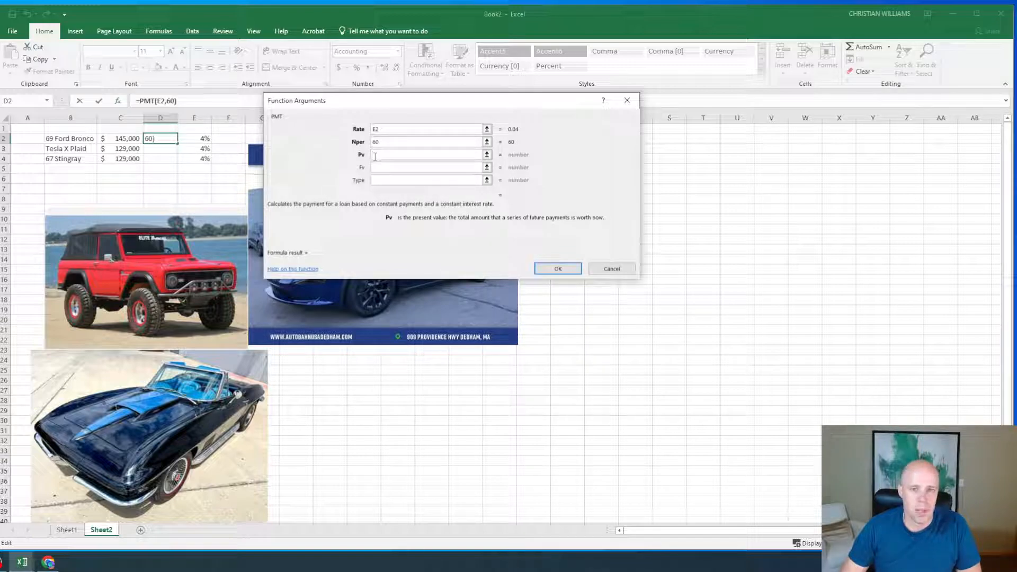
click(126, 137)
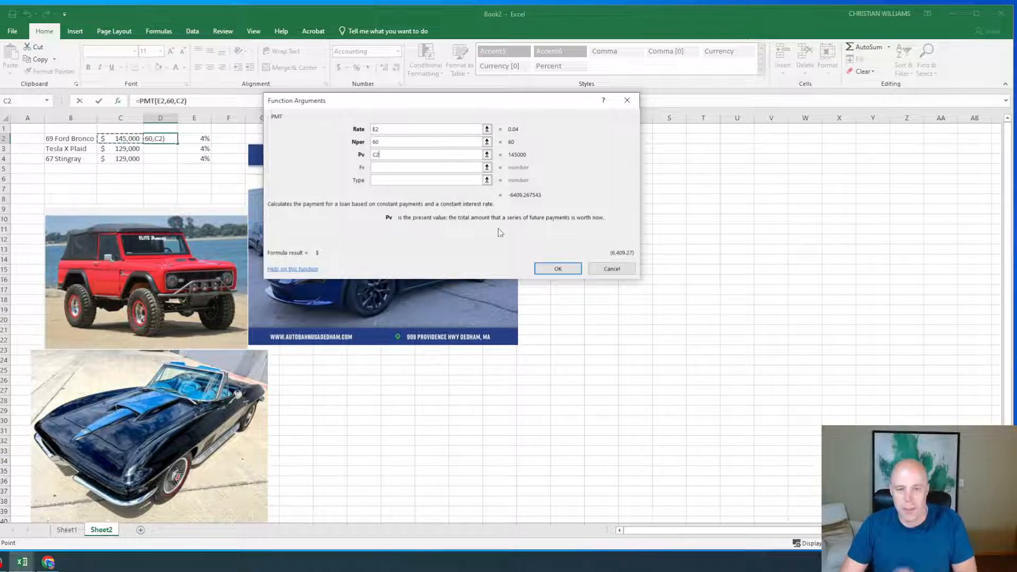
click(558, 268)
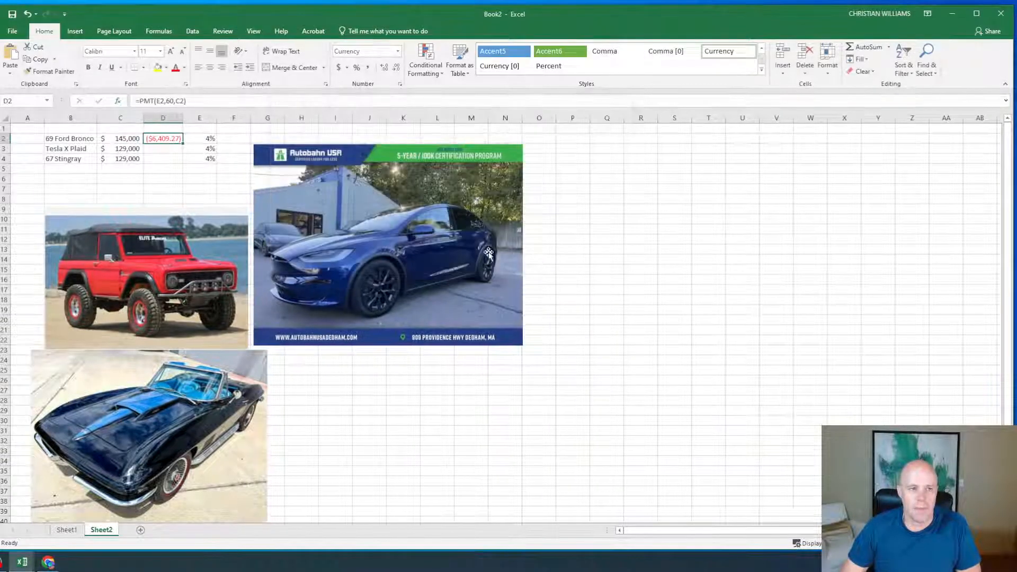
Enter a PMT formula for the Tesla X Plaid in D3, using rate E3, 60 payments and present value C3.
click(166, 150)
click(170, 139)
click(175, 148)
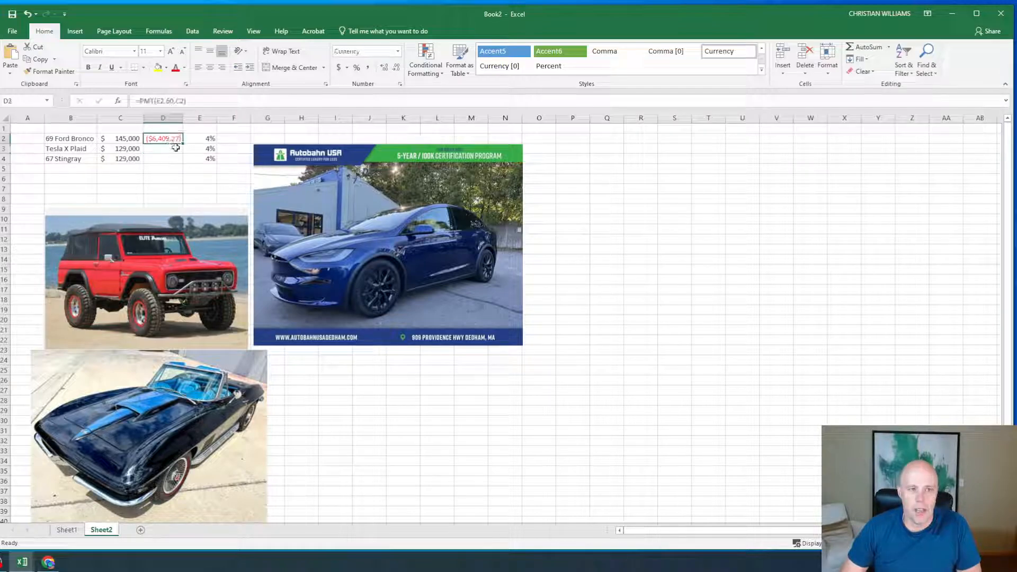
click(171, 150)
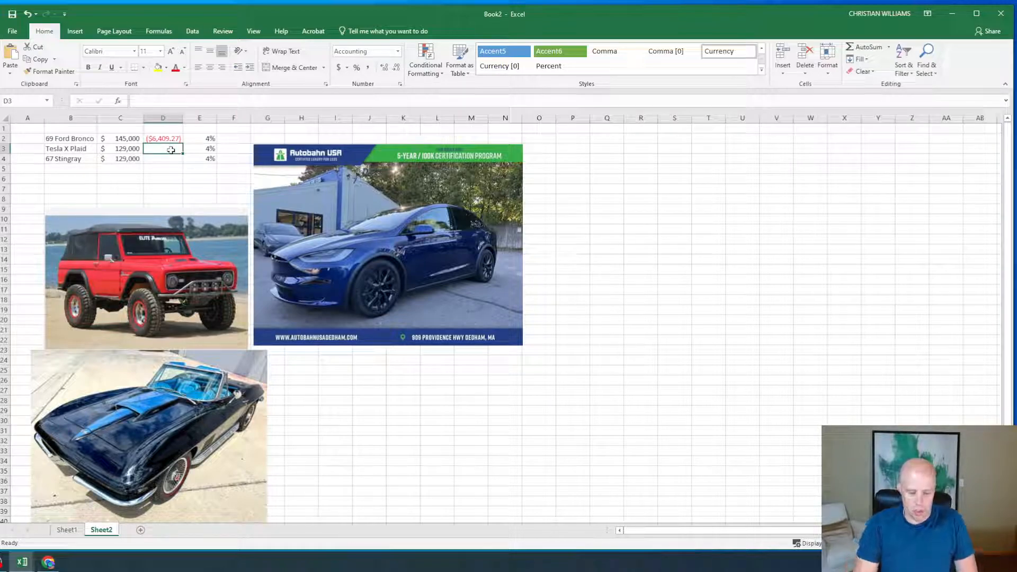
text(=)
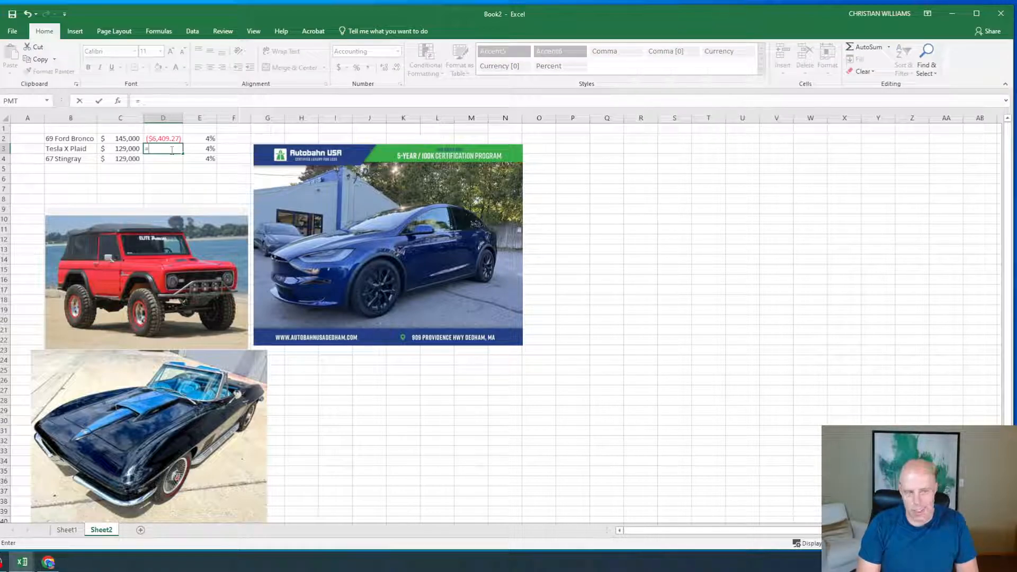
text(pmt)
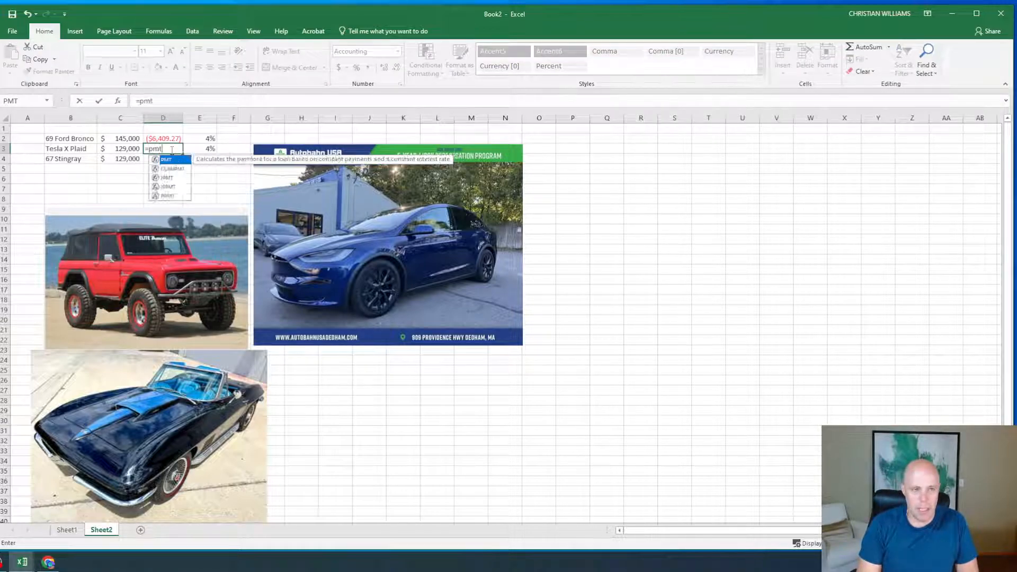
text(()
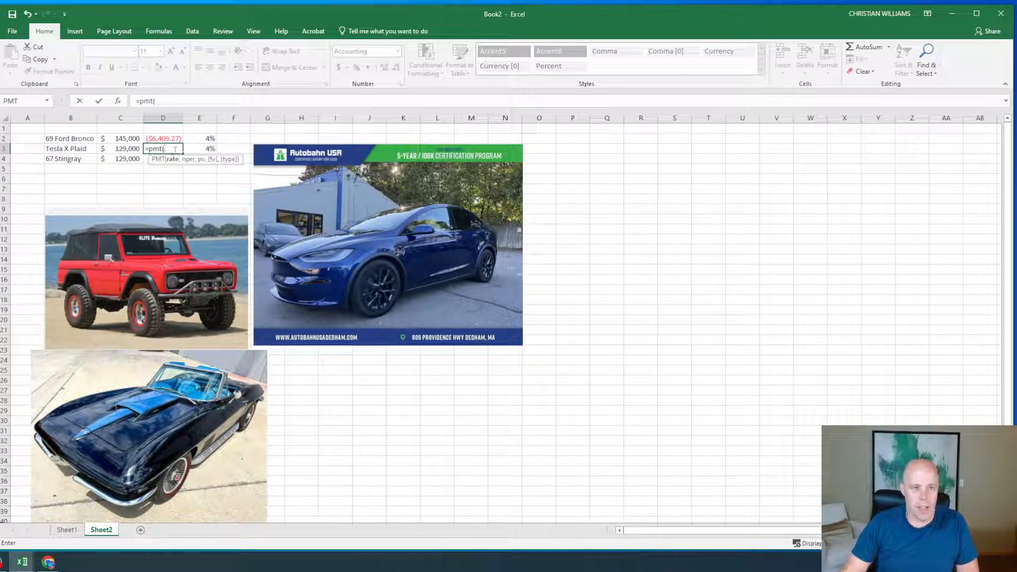
click(205, 150)
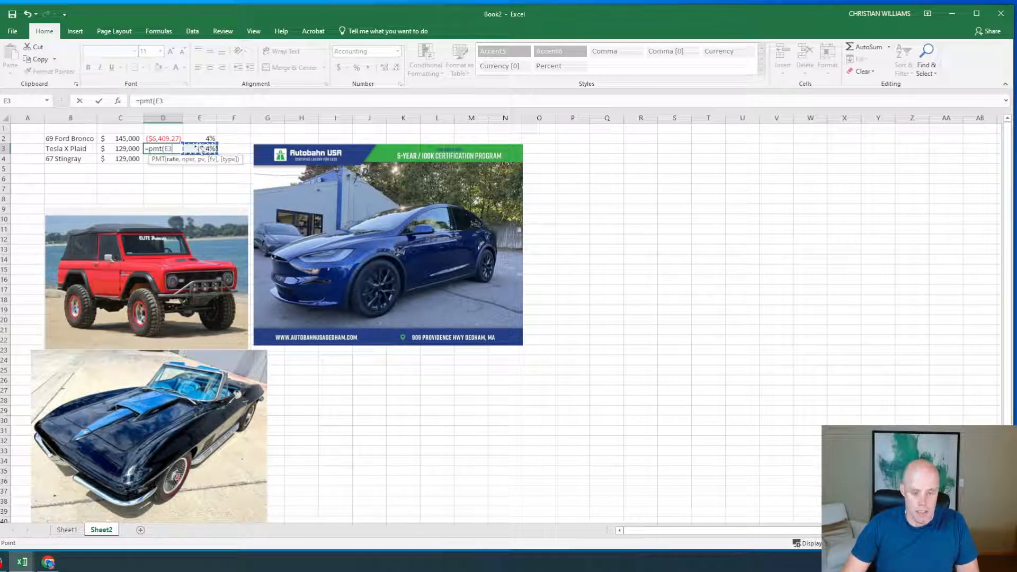
text(,)
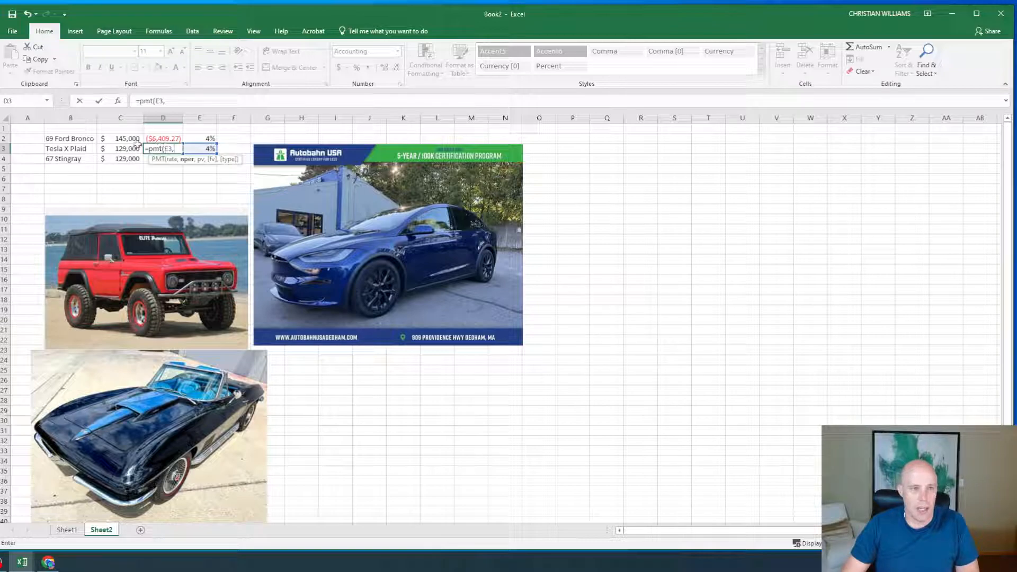
text(60,)
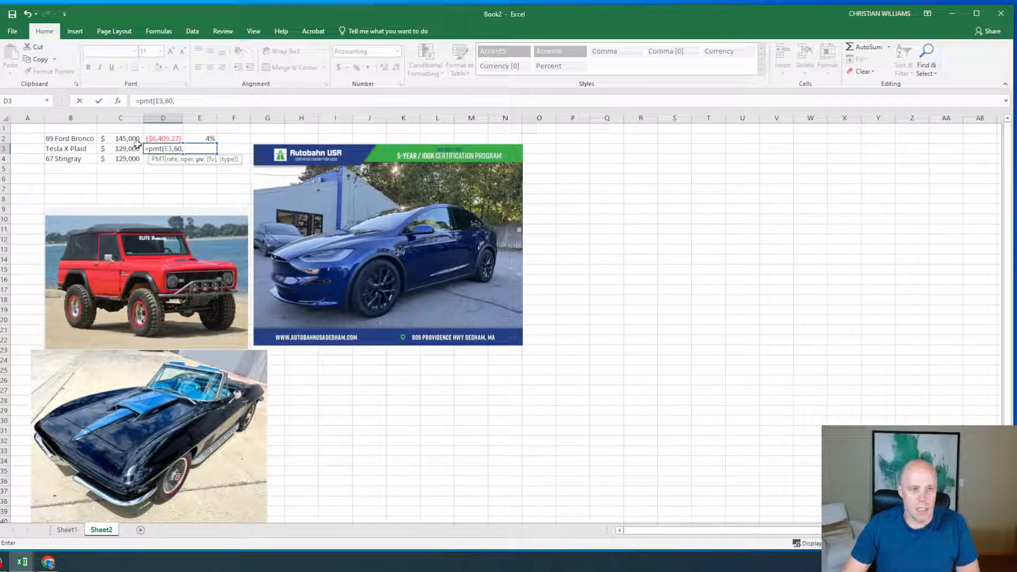
click(127, 147)
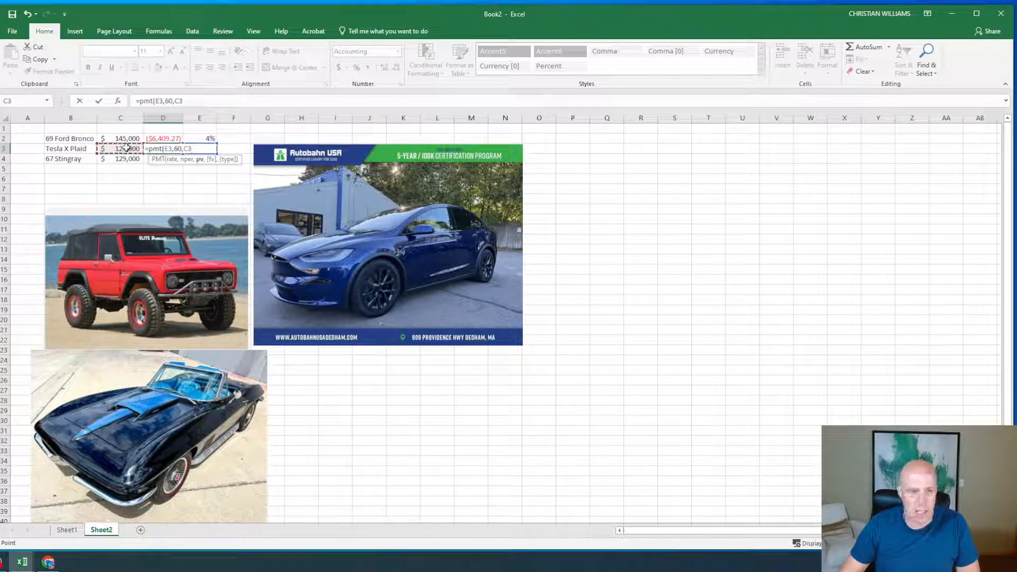
key(Return)
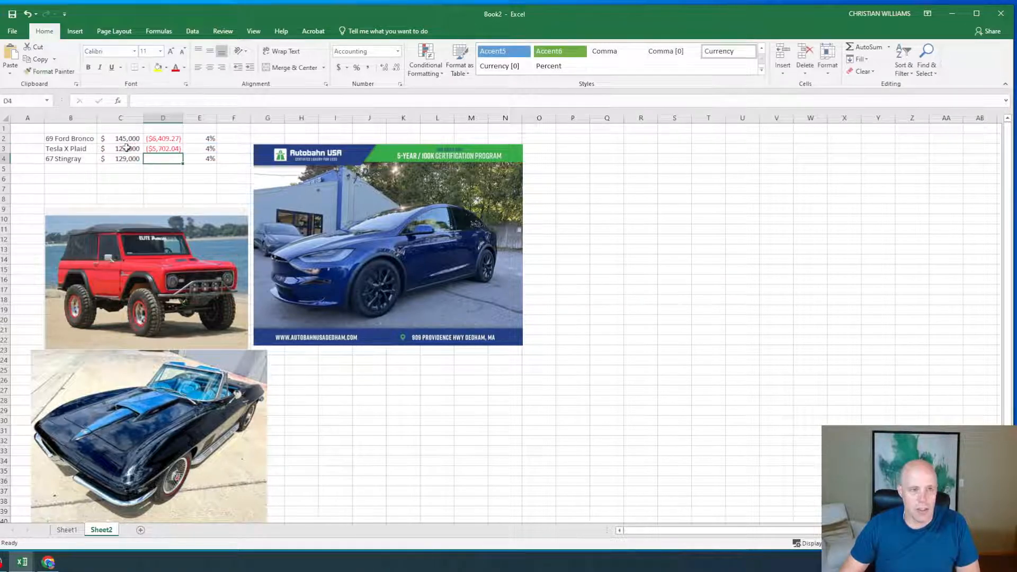
Fill the payment formula from D3 down to D4 for the 67 Stingray and check the copied cell references.
click(170, 149)
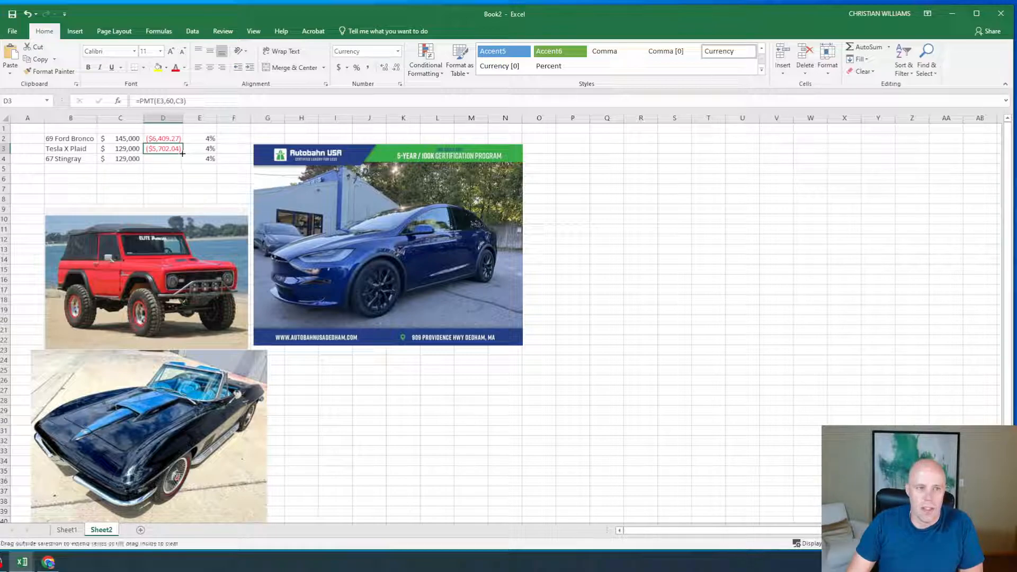
drag(182, 153, 182, 163)
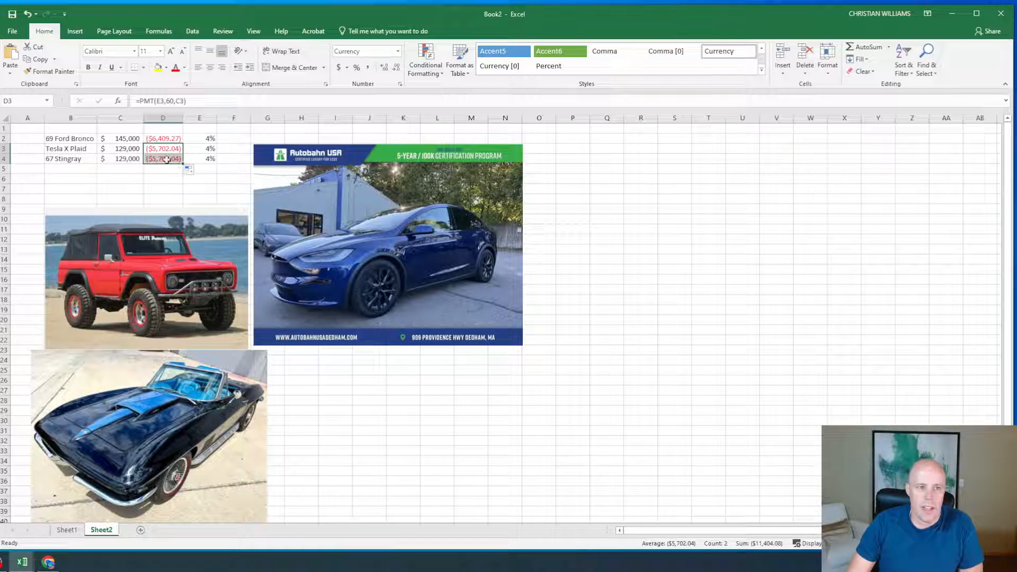
double_click(166, 159)
key(Return)
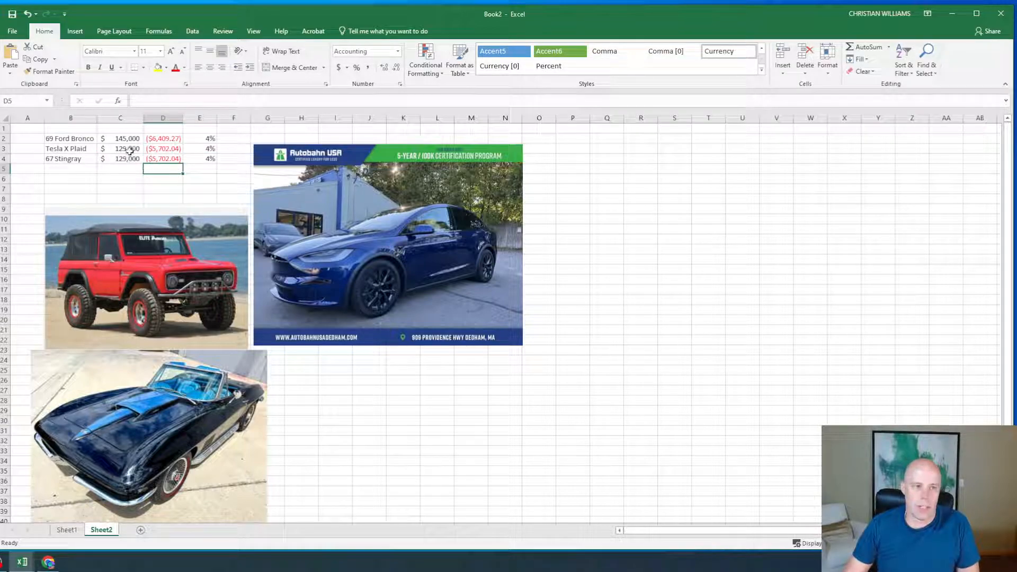
Set the Tesla X Plaid's price in C3 to 120,000.
click(130, 150)
text(120)
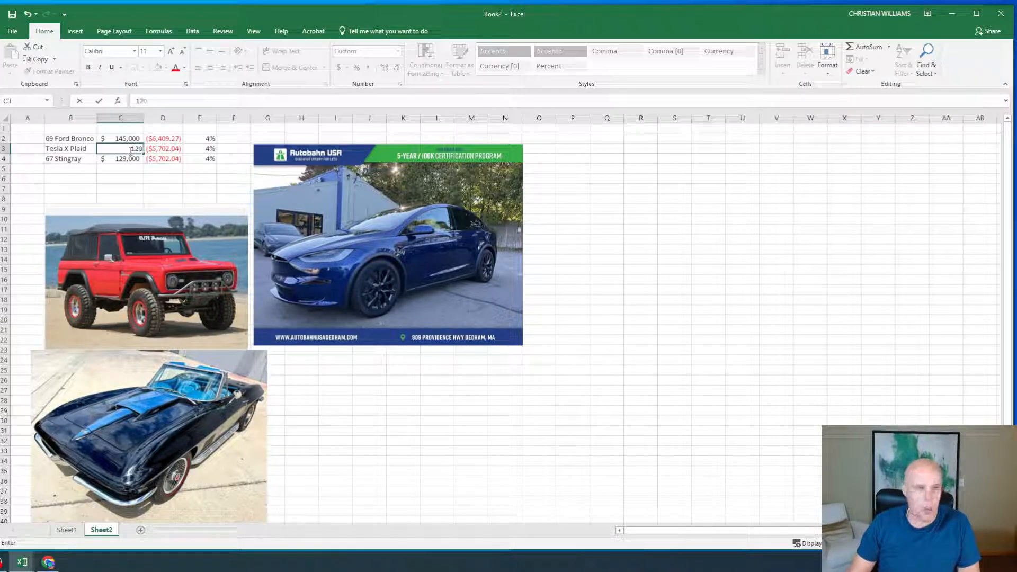
text(,000)
key(Return)
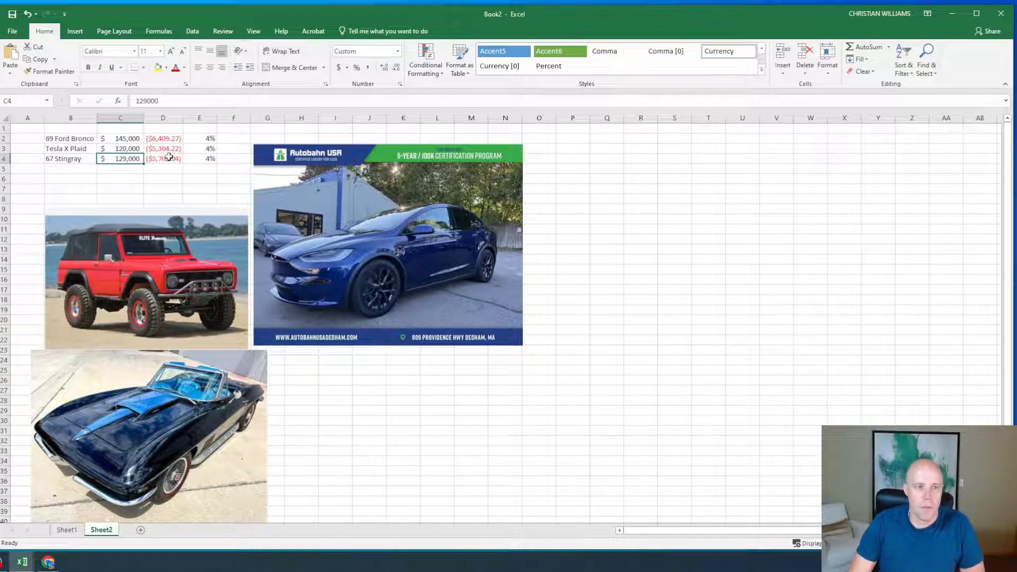
Clear the payments and percentage rates of the Tesla X Plaid and 67 Stingray in columns D and E.
click(167, 149)
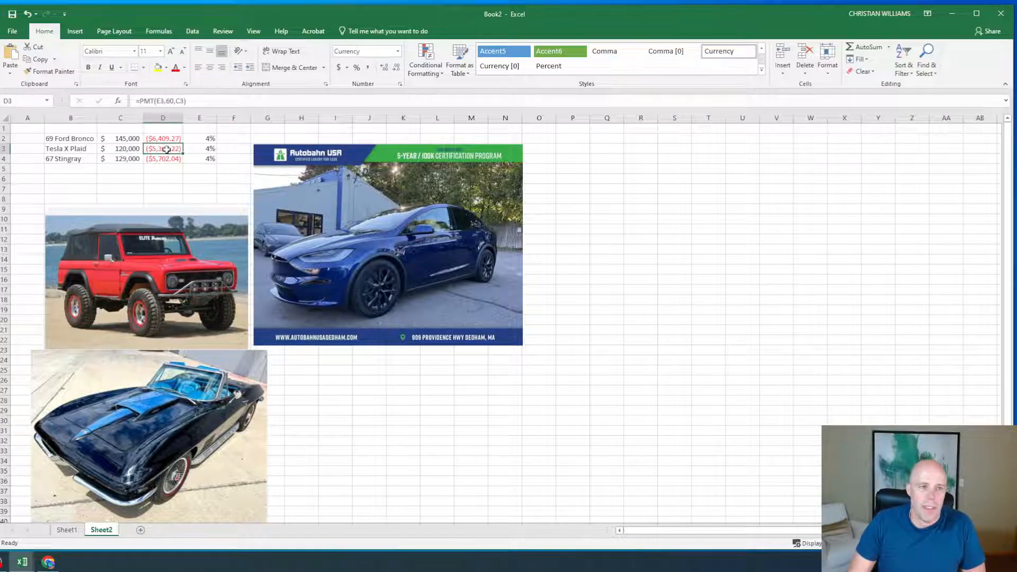
click(207, 157)
click(166, 149)
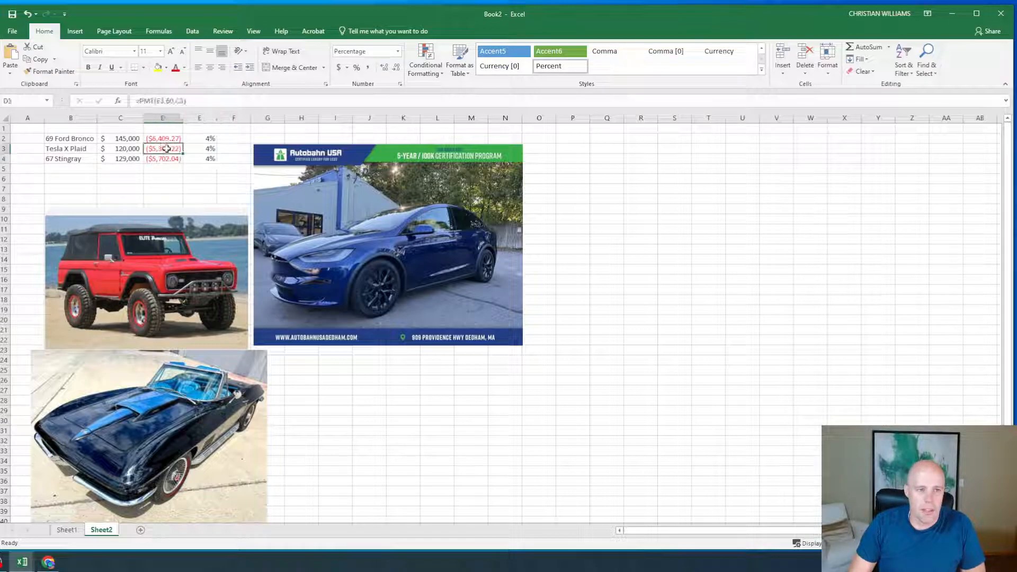
drag(167, 167, 199, 151)
key(Delete)
key(Delete)
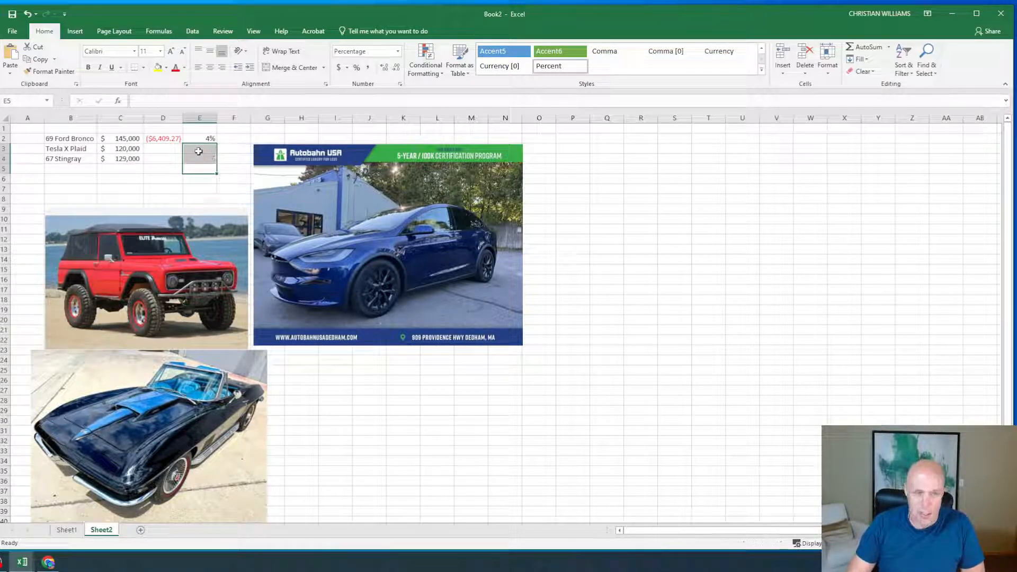
Fill the 69 Ford Bronco's PMT formula from D2 down to D4 for the other two cars.
click(161, 139)
drag(183, 143, 184, 160)
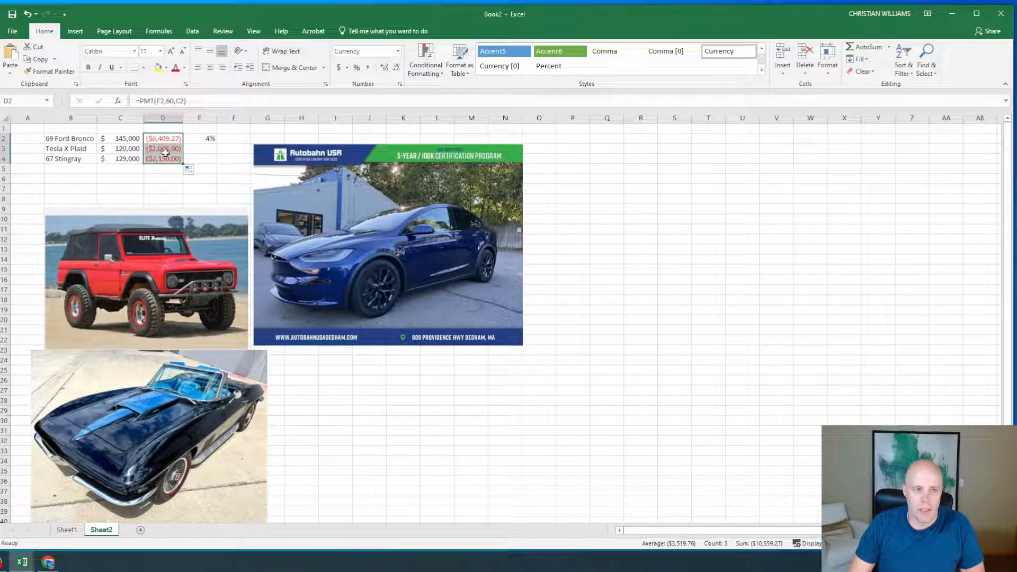
Clear the copied payment formulas of the Tesla X Plaid and 67 Stingray in D3:D4.
click(161, 168)
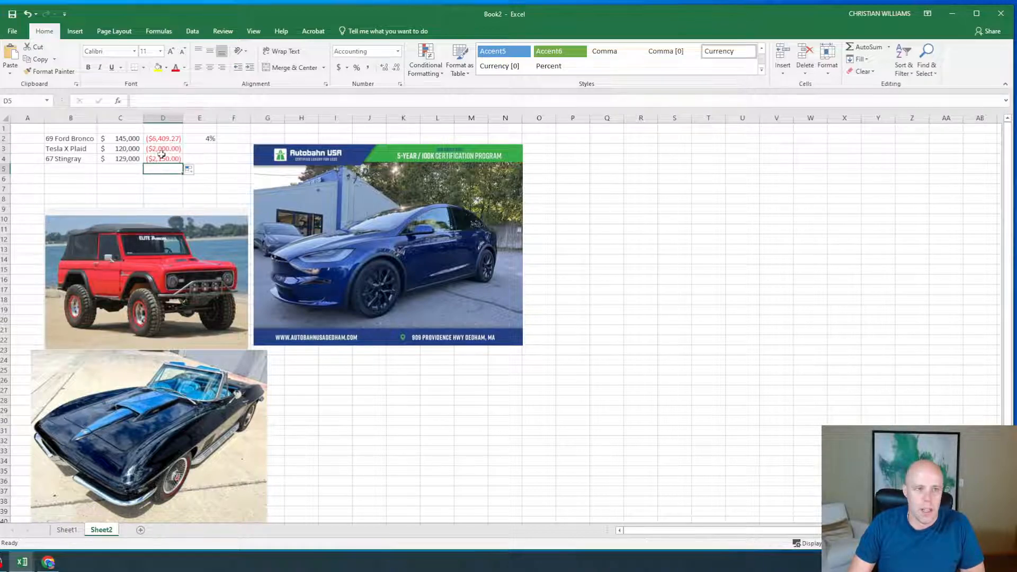
drag(162, 150, 163, 158)
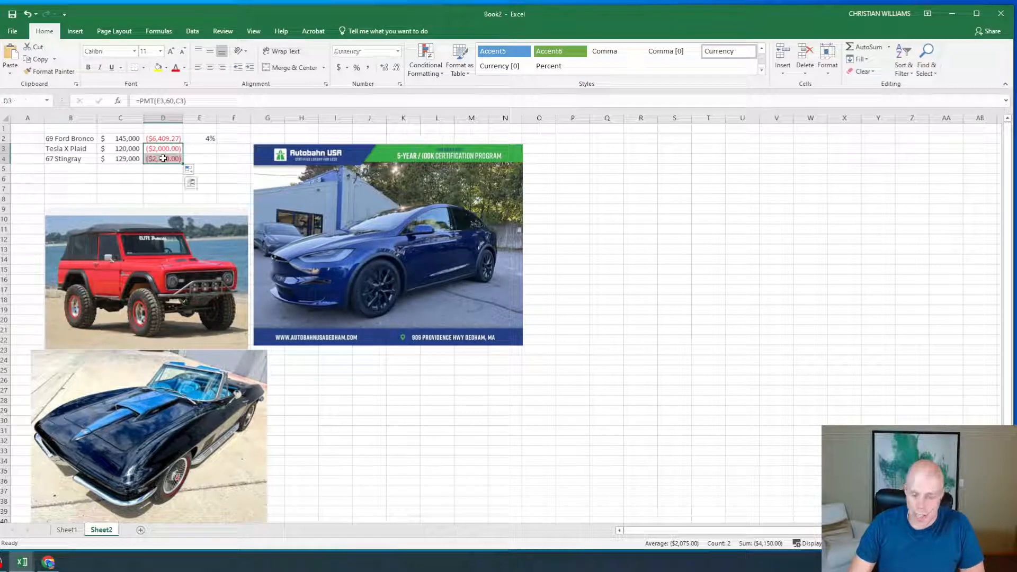
key(Delete)
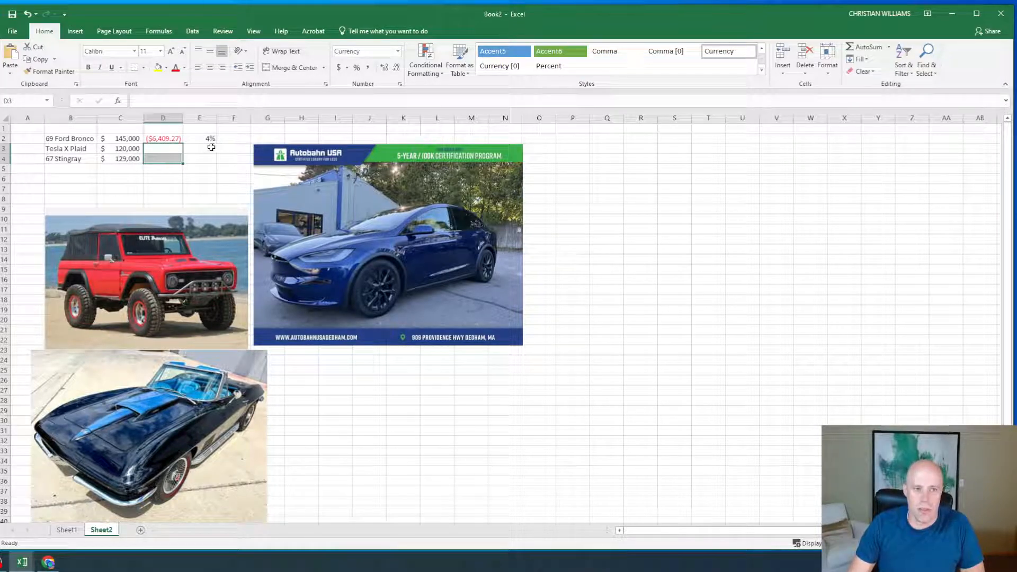
click(212, 148)
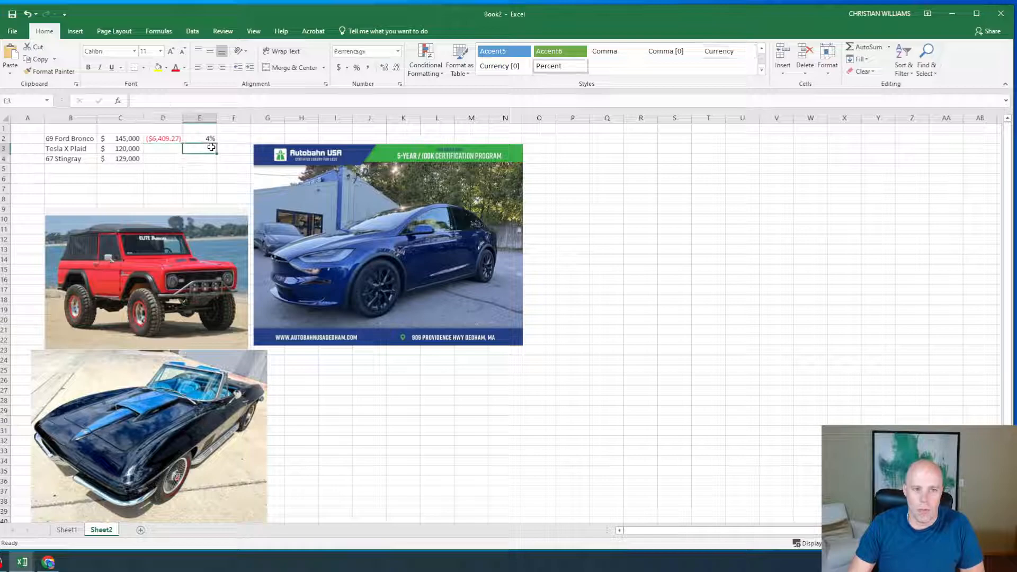
Make the interest rate reference in the 69 Ford Bronco's PMT formula in D2 absolute, as $E$2.
double_click(166, 139)
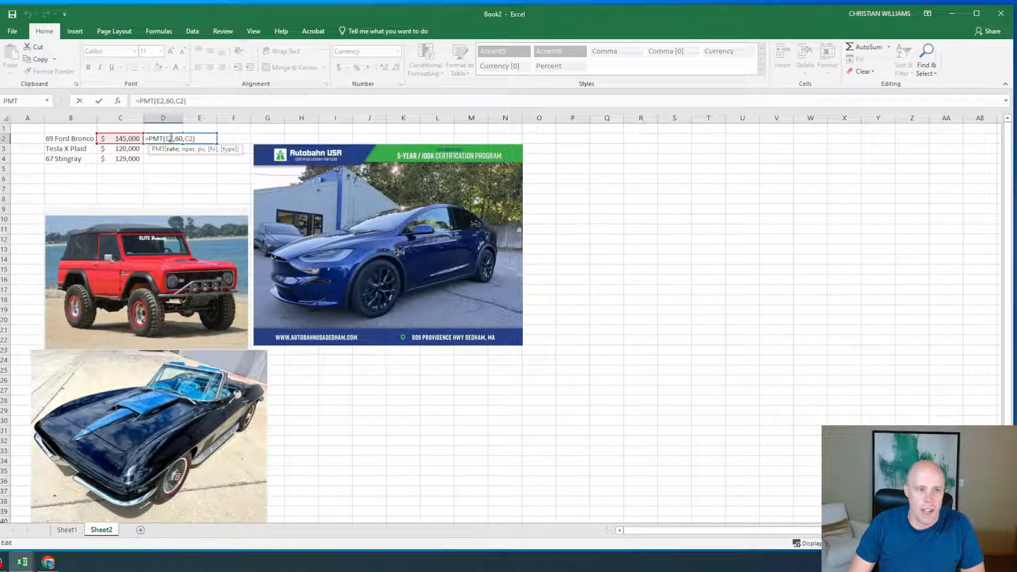
double_click(167, 139)
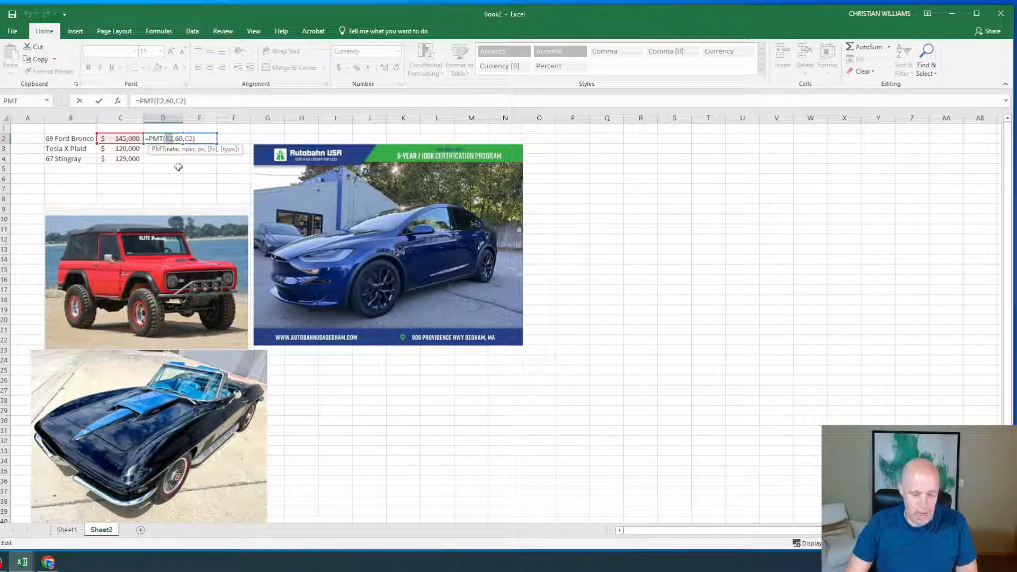
key(F4)
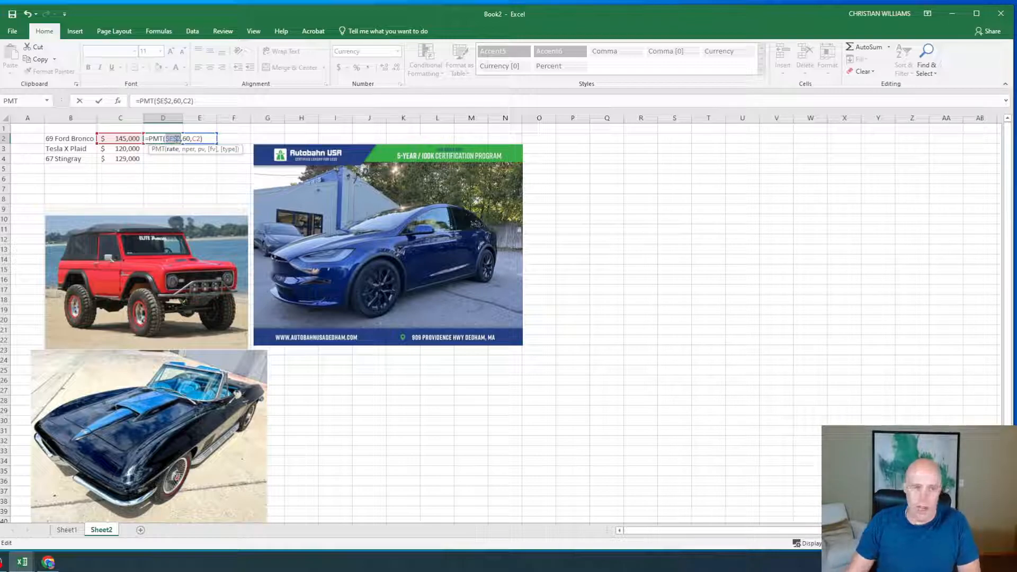
key(Return)
key(Up)
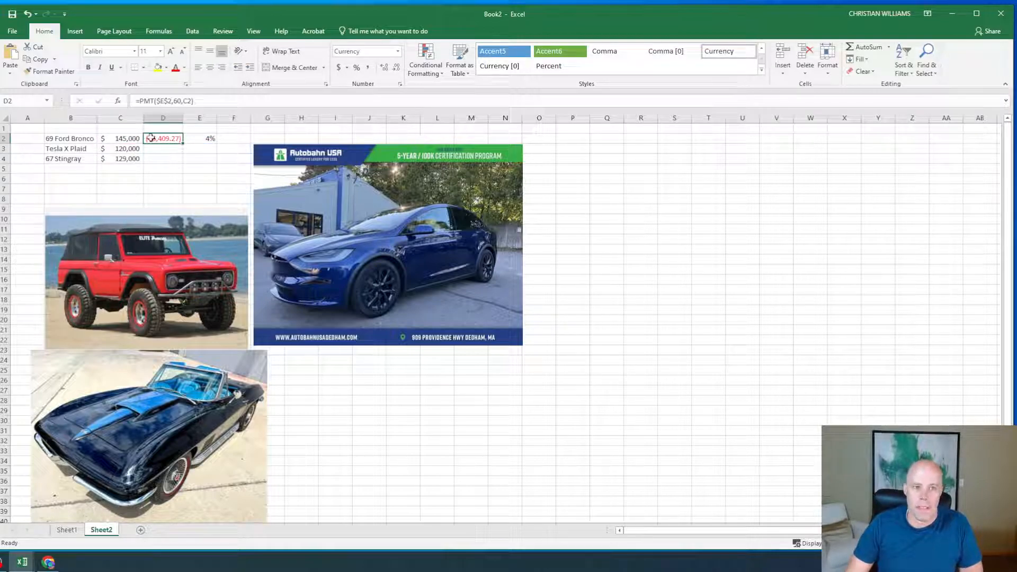
Fill the D2 payment formula down to D4 and check the rate reference copied into D3.
drag(183, 143, 182, 162)
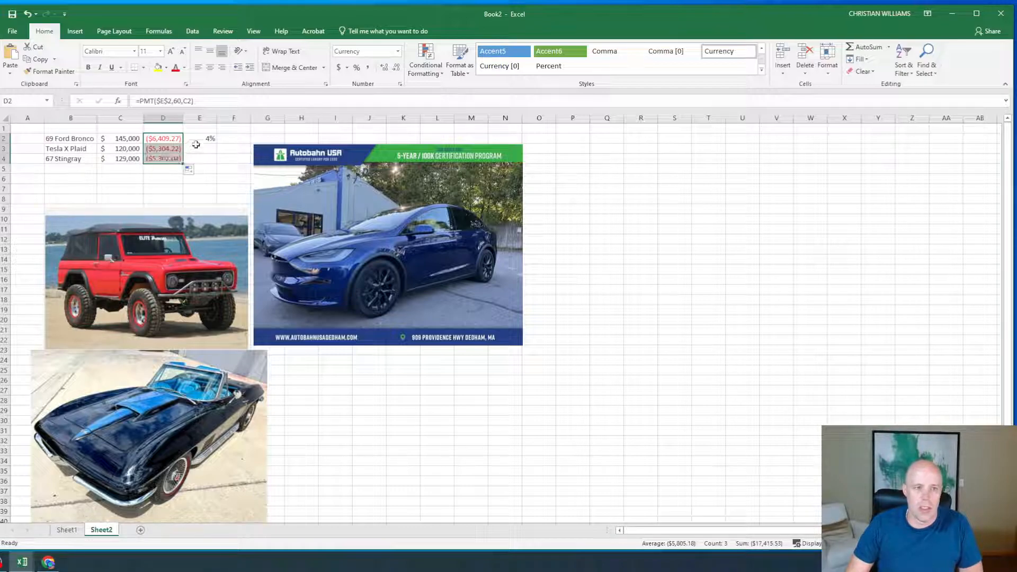
double_click(163, 151)
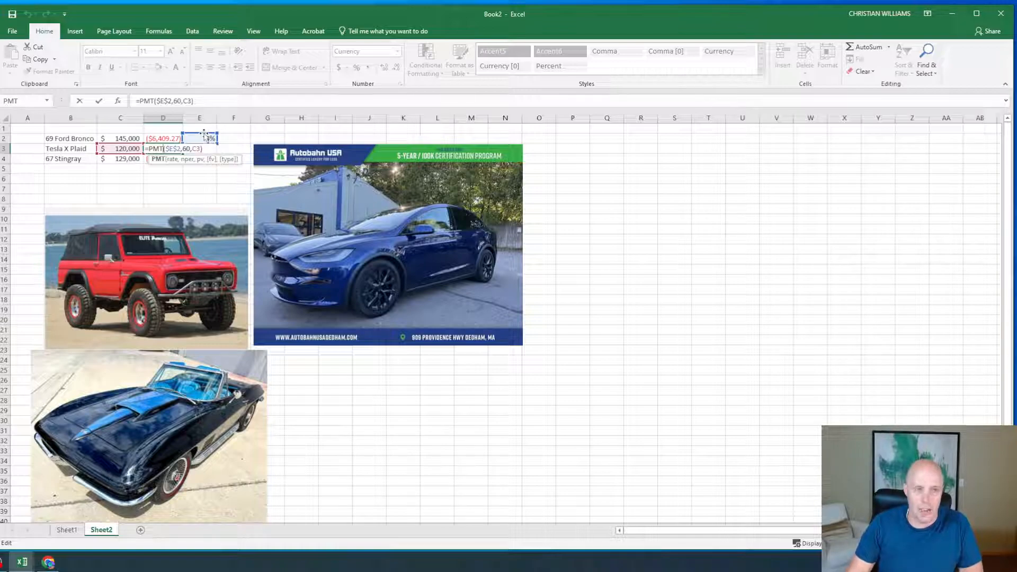
key(Return)
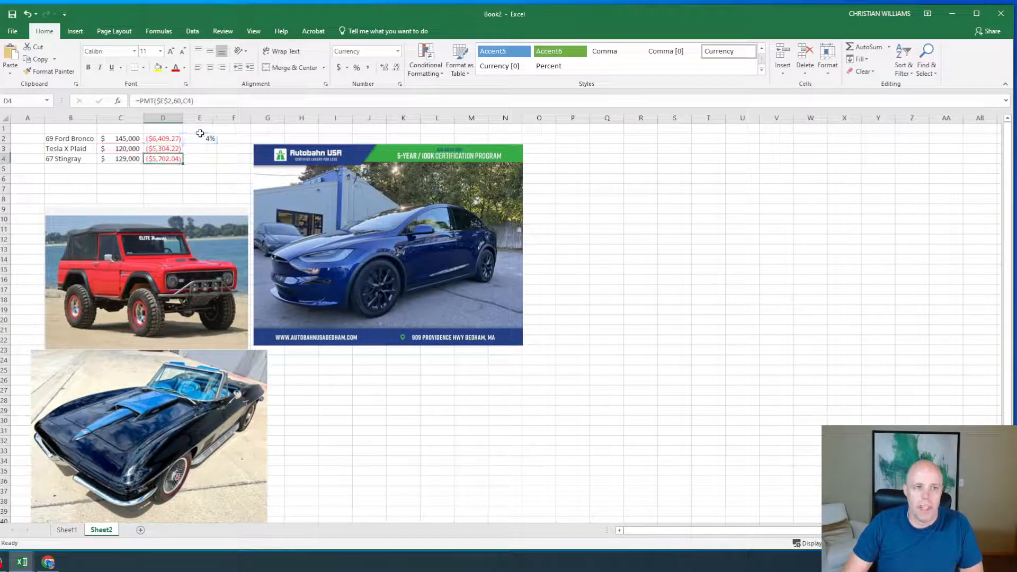
double_click(168, 149)
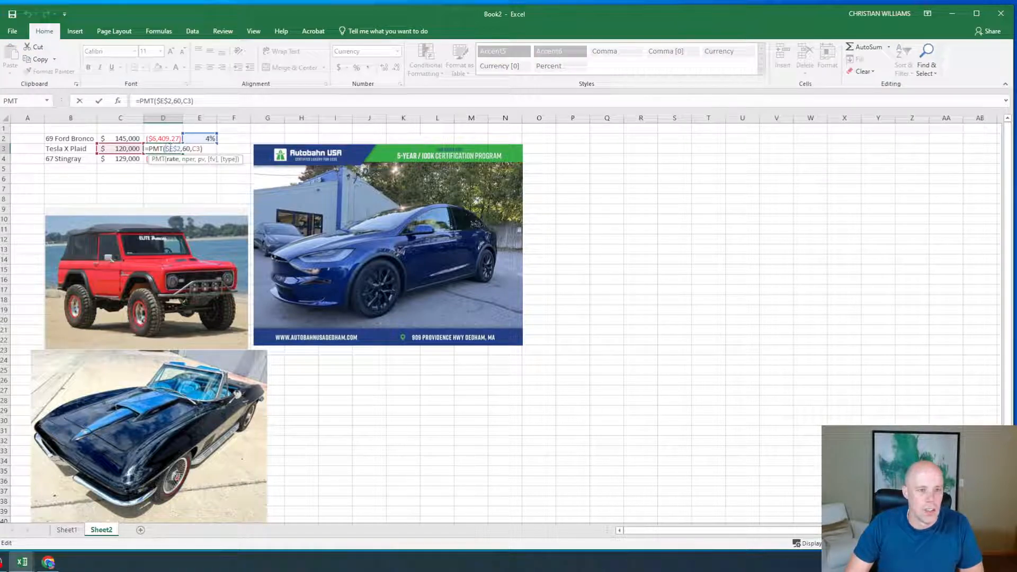
key(Return)
Clear the payments in D3:D4 and change the rate reference in D2's PMT formula to E$2, locking only the row.
shift+click(170, 150)
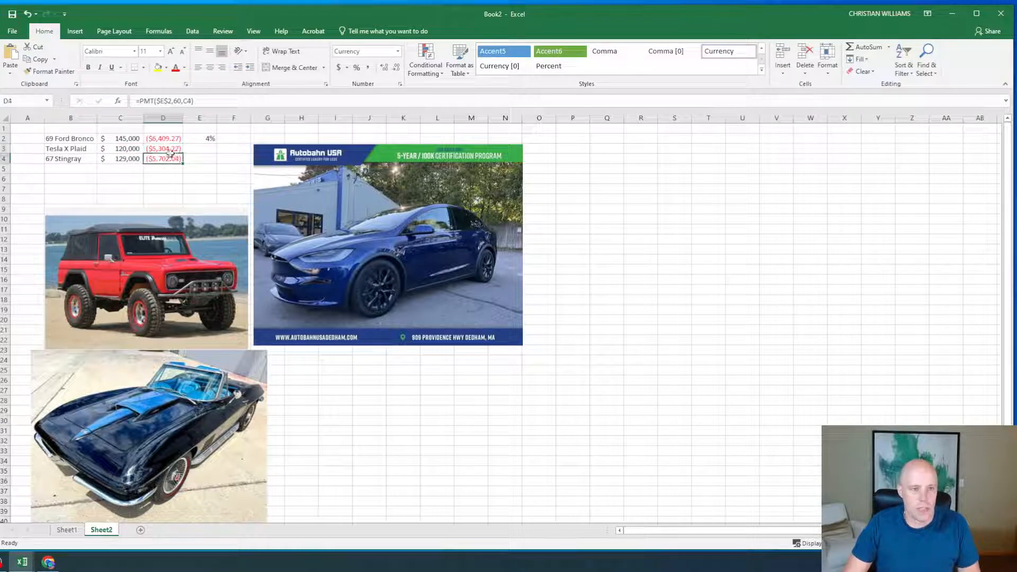
key(Delete)
click(166, 139)
double_click(166, 138)
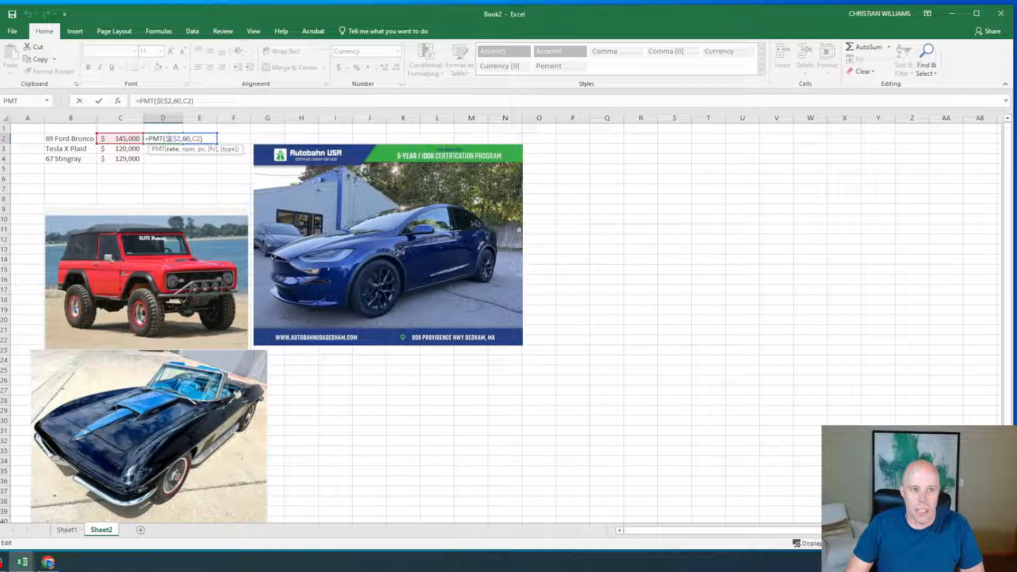
key(BackSpace)
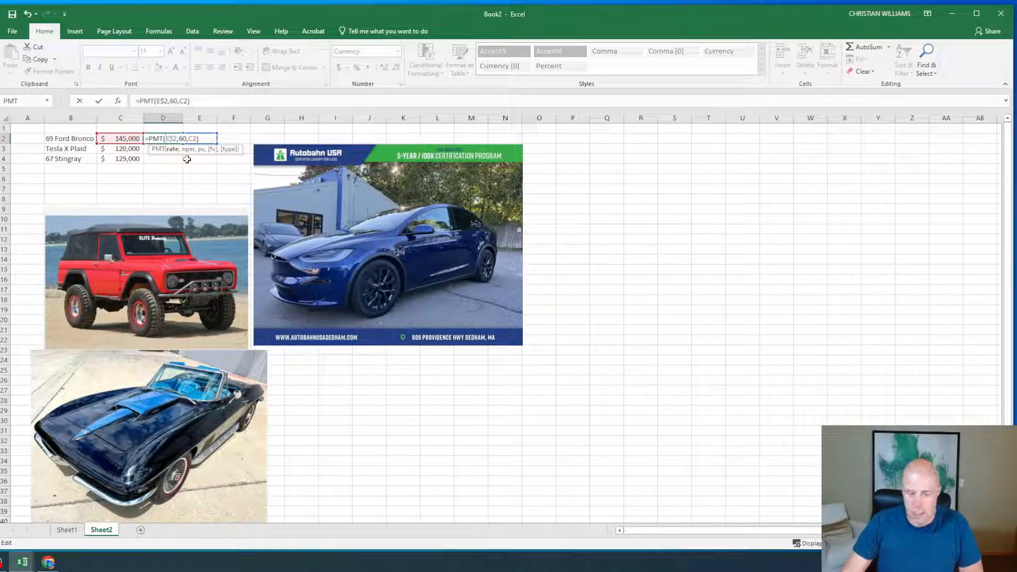
key(Return)
Fill the 69 Ford Bronco's row-locked PMT formula from D2 down to D4 and check the cell references in column D.
click(179, 141)
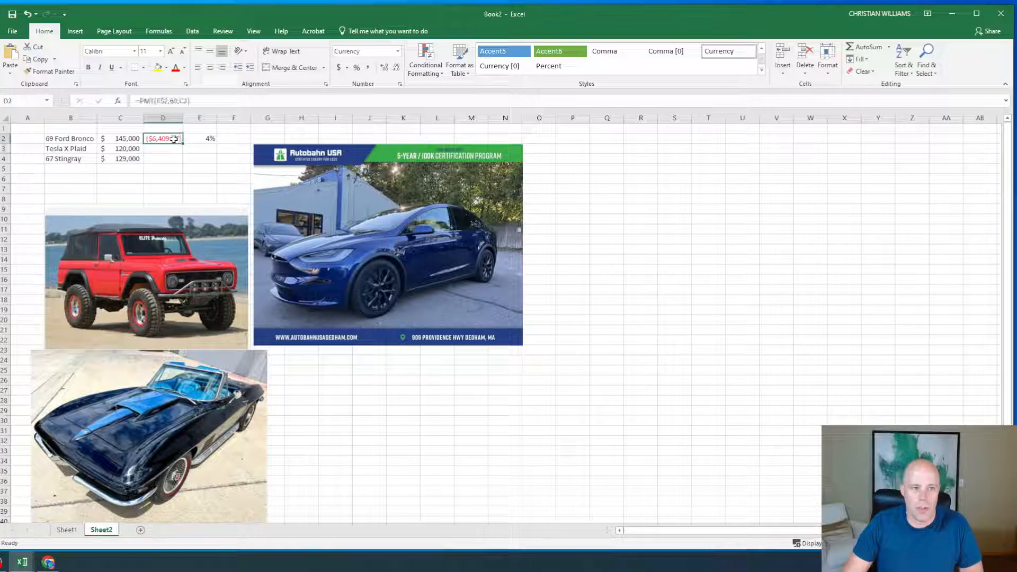
drag(183, 143, 183, 161)
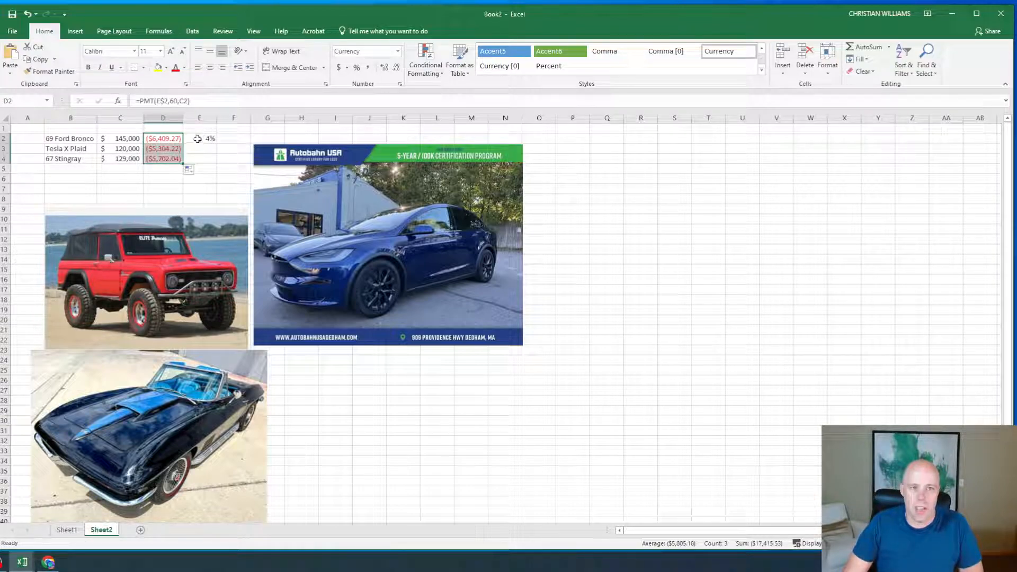
click(165, 159)
click(200, 151)
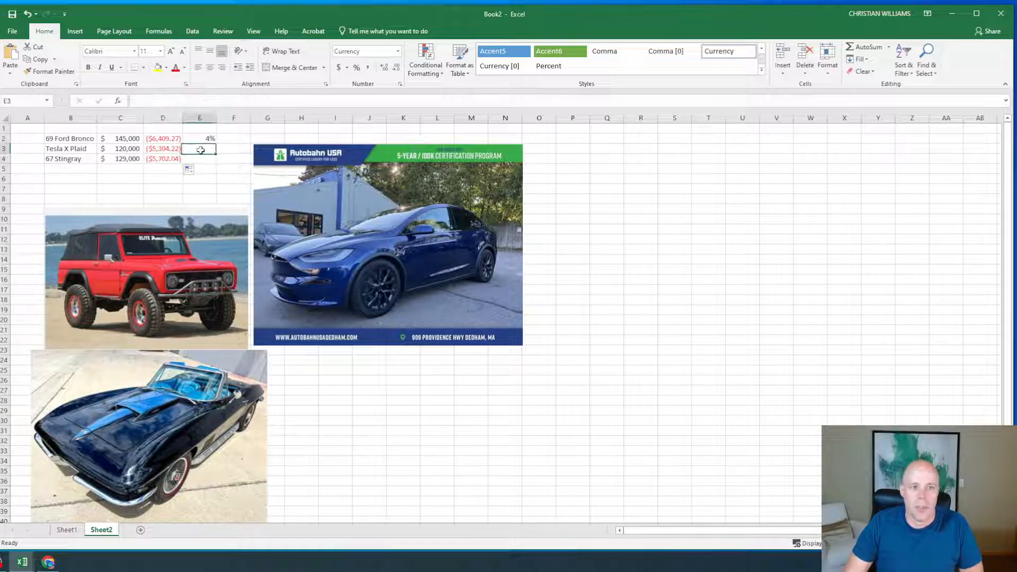
click(153, 148)
click(159, 139)
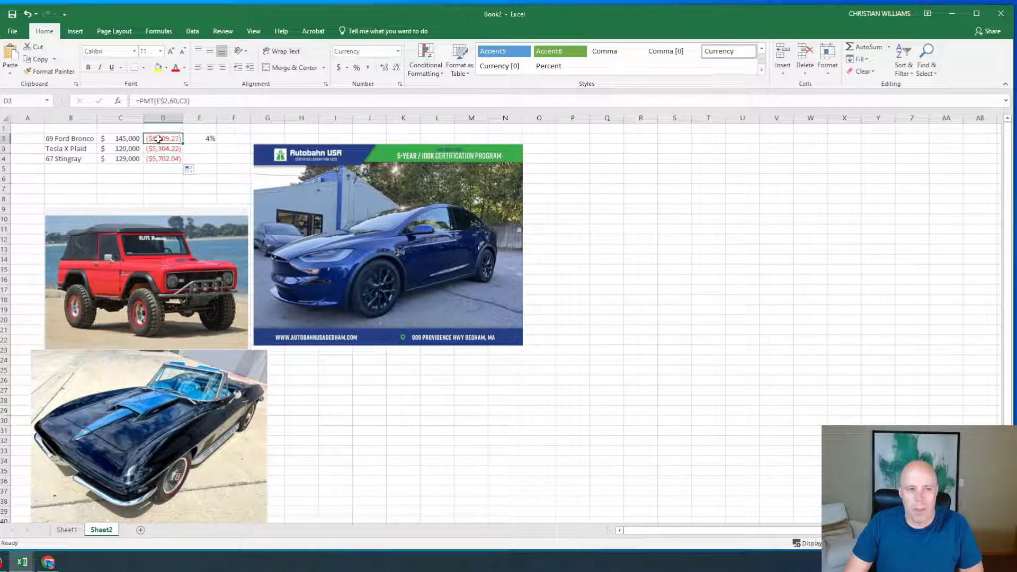
double_click(159, 139)
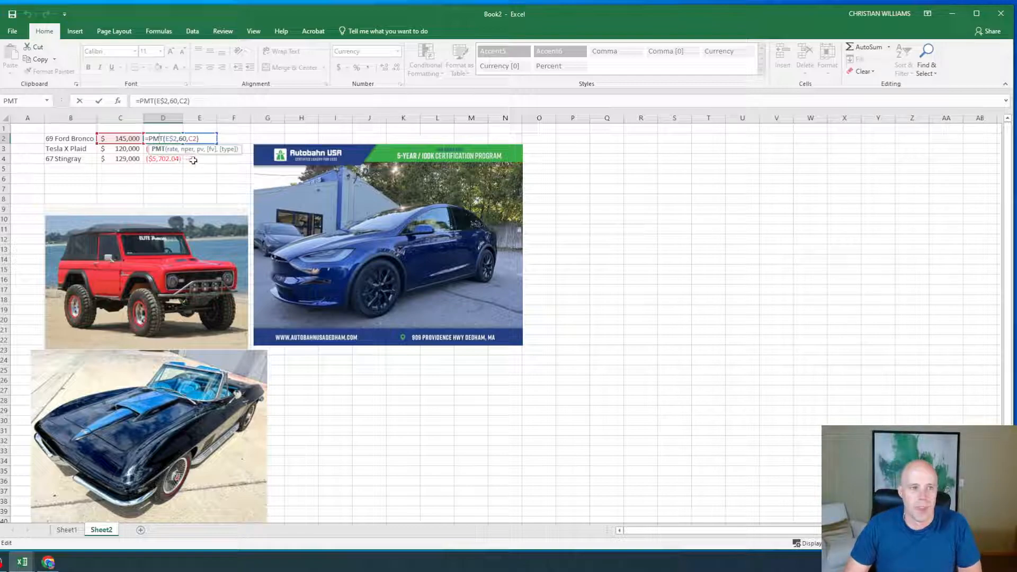
key(Return)
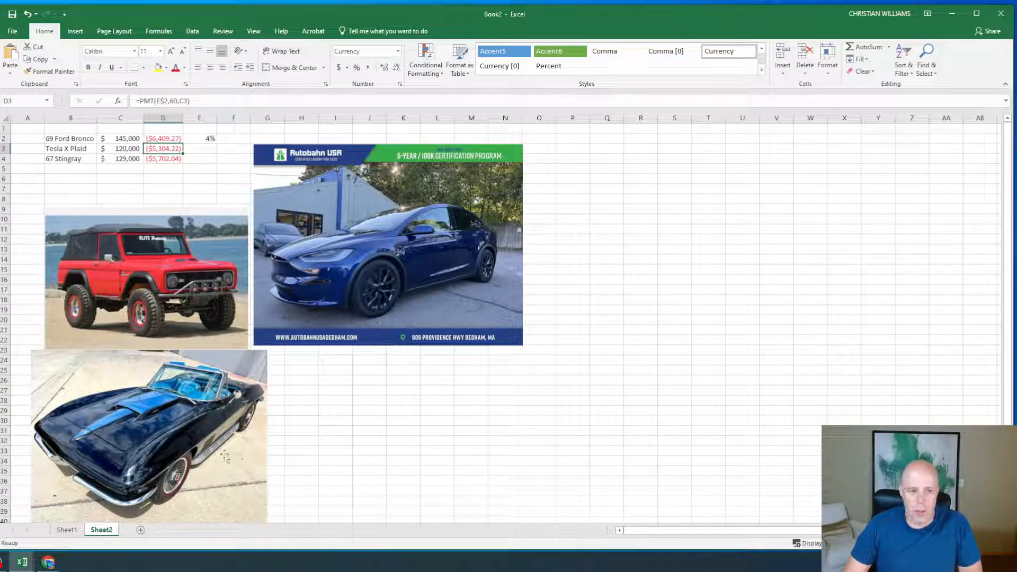
click(375, 32)
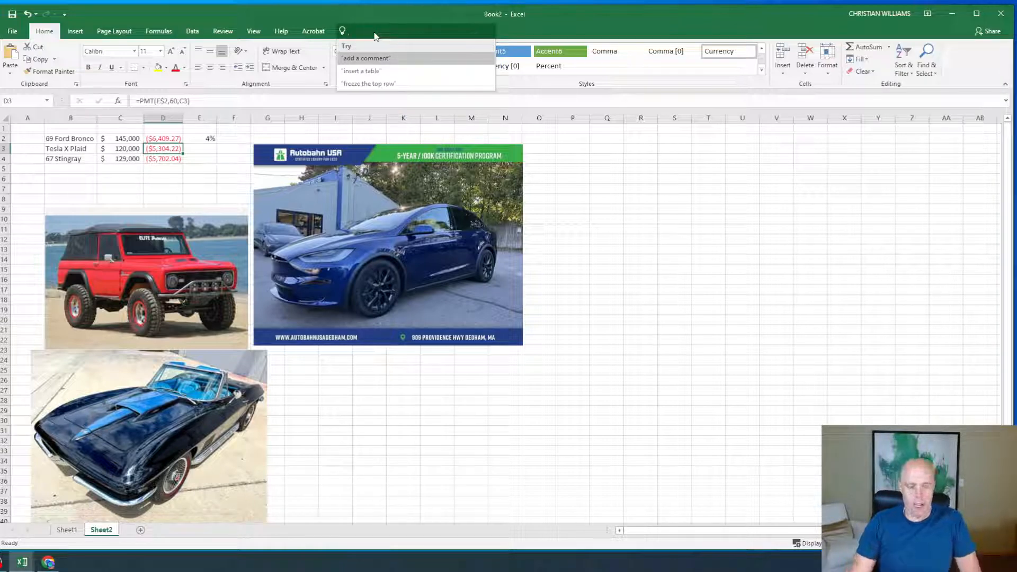
text(ba)
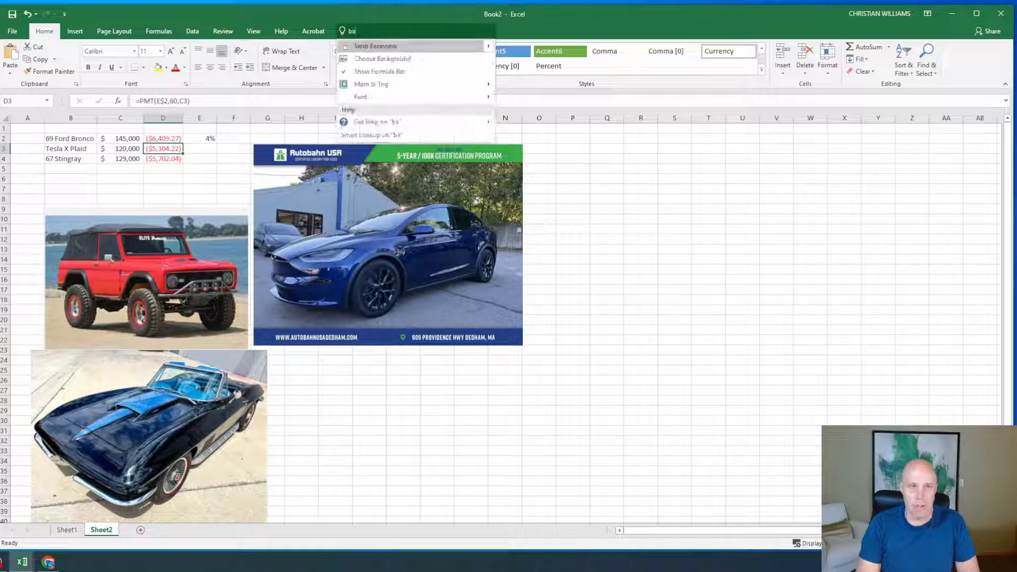
key(Escape)
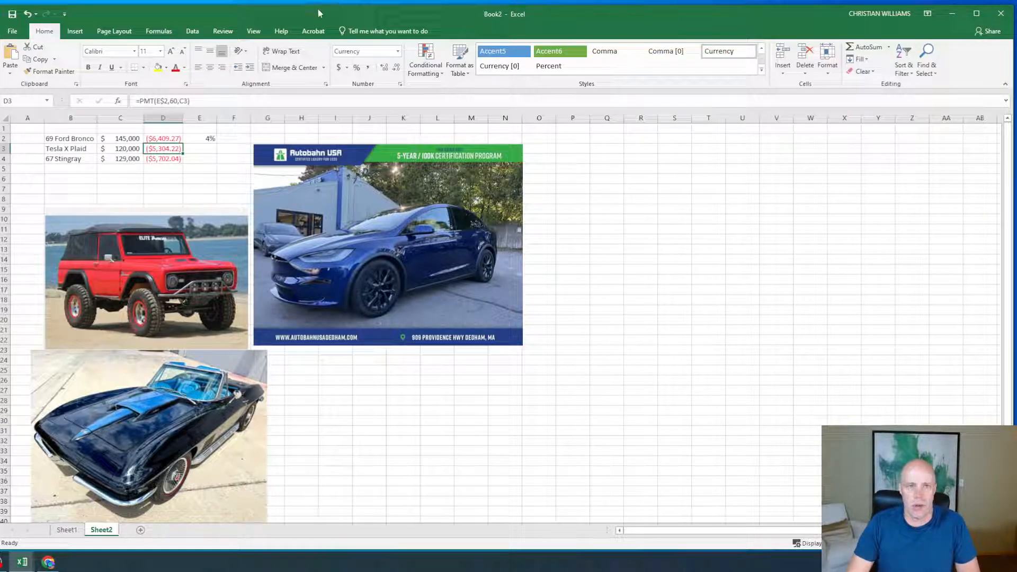
Look up the Choose Background command with "backg" and search Bing images for "Sunset".
click(359, 30)
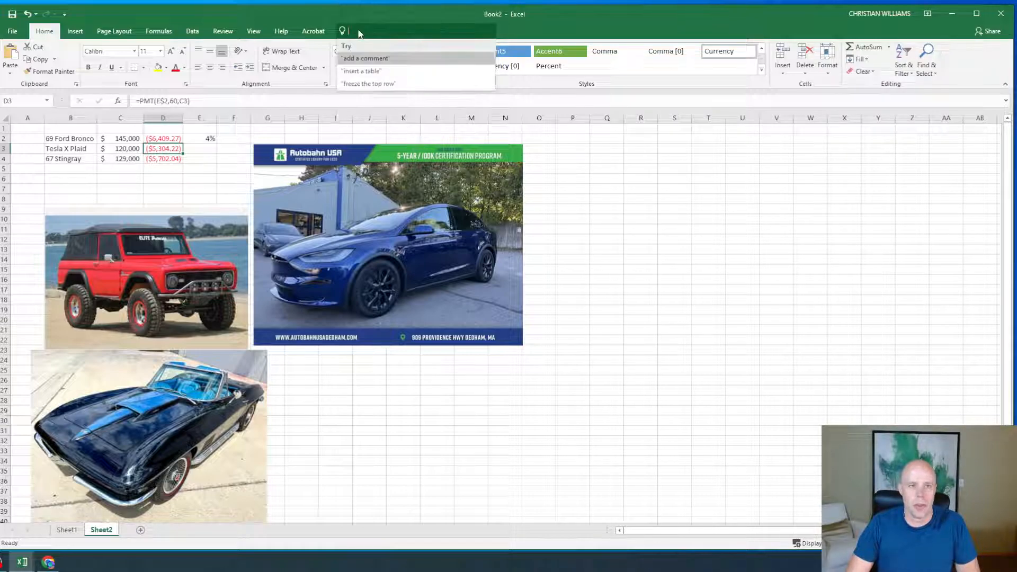
text(backg)
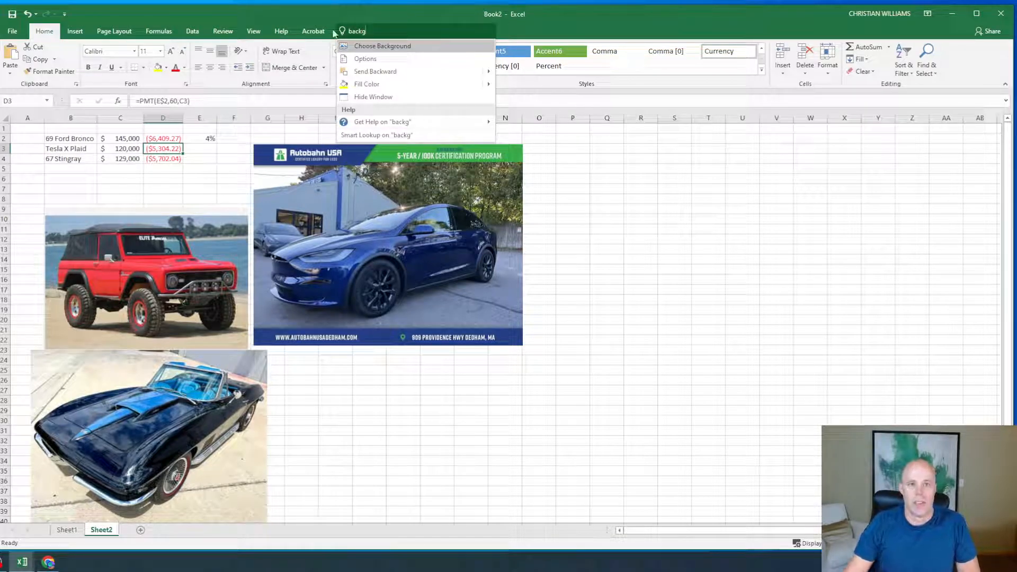
click(376, 47)
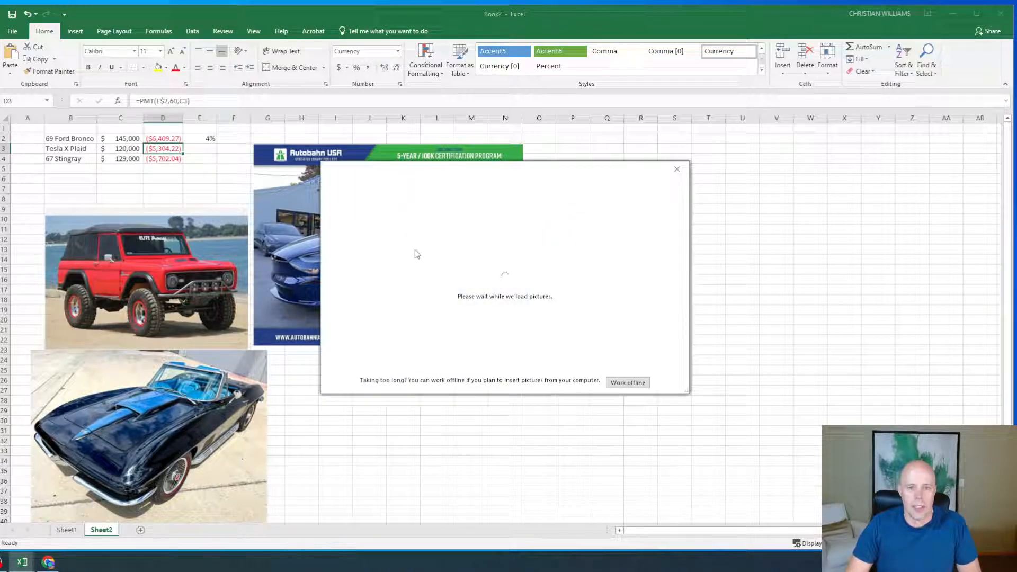
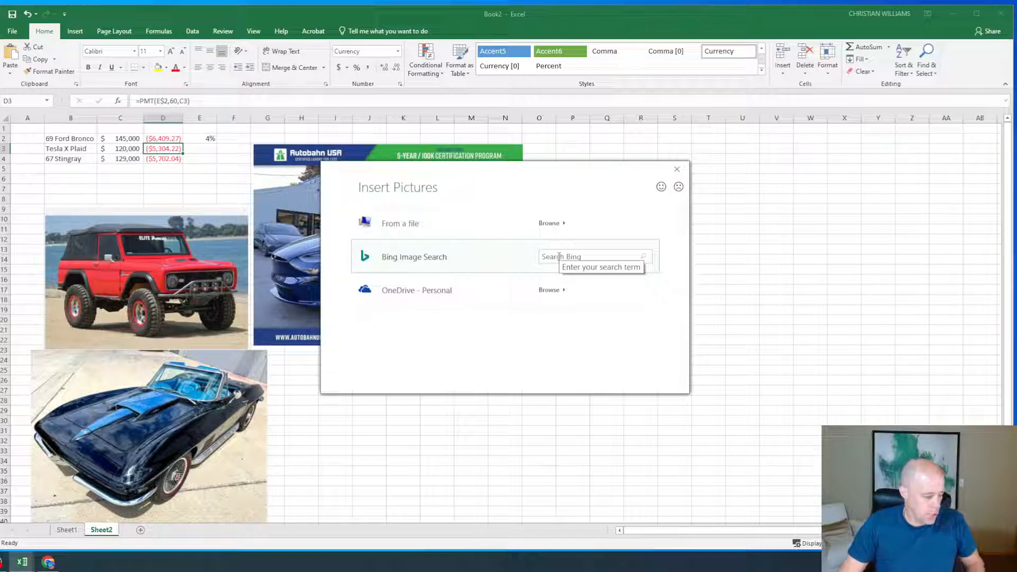
click(559, 256)
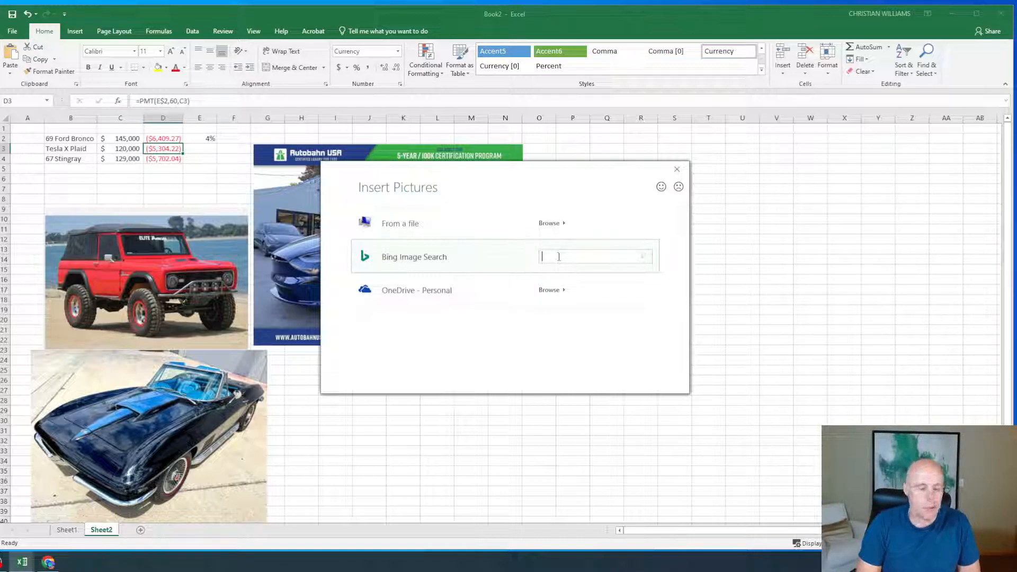
text(Sunset)
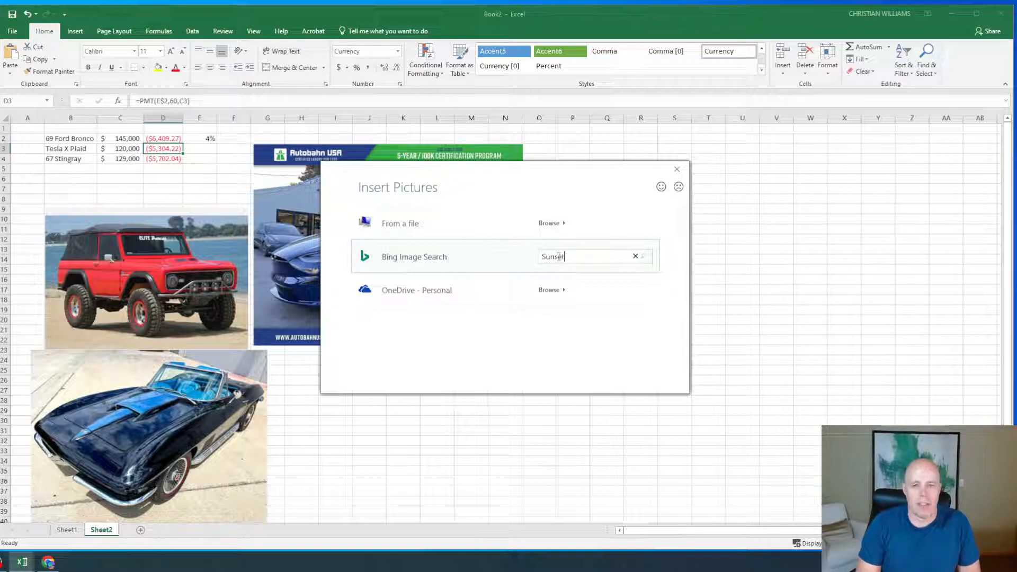
key(Return)
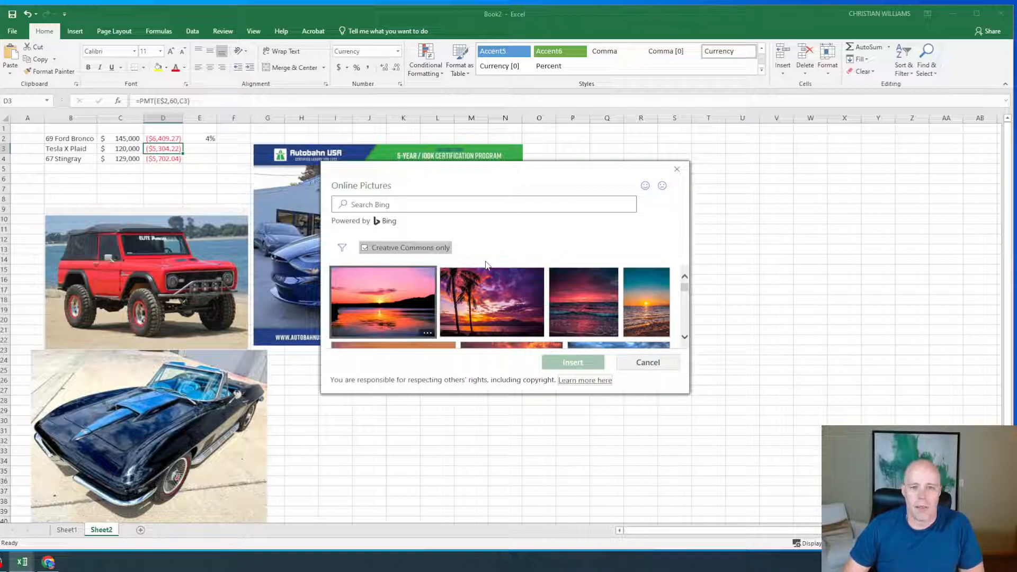
Enlarge the Online Pictures window and insert the purple sunset picture with palm trees as the background of Sheet2.
scroll(612, 292, down, 5)
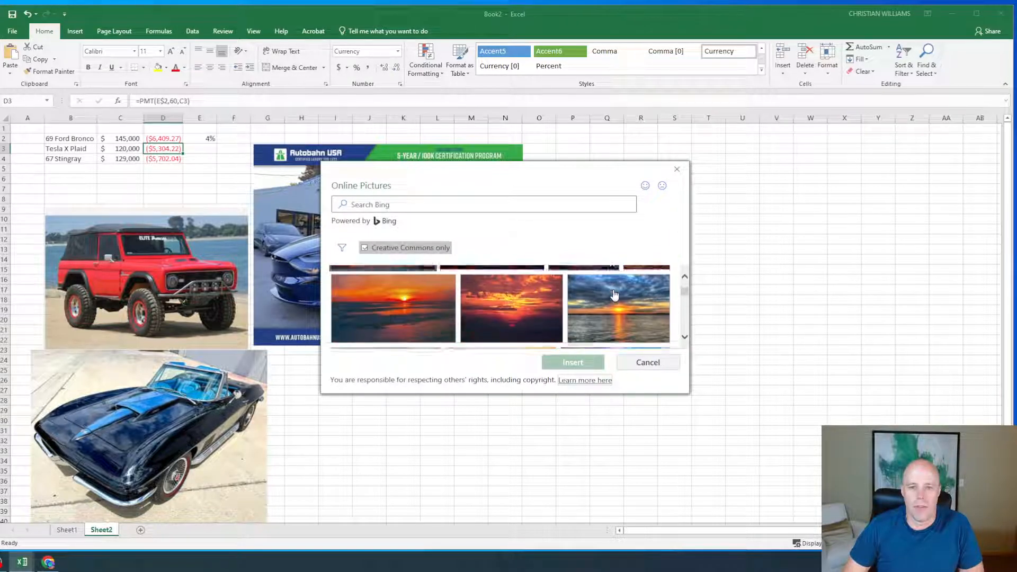
drag(689, 395, 816, 476)
scroll(534, 378, up, 1)
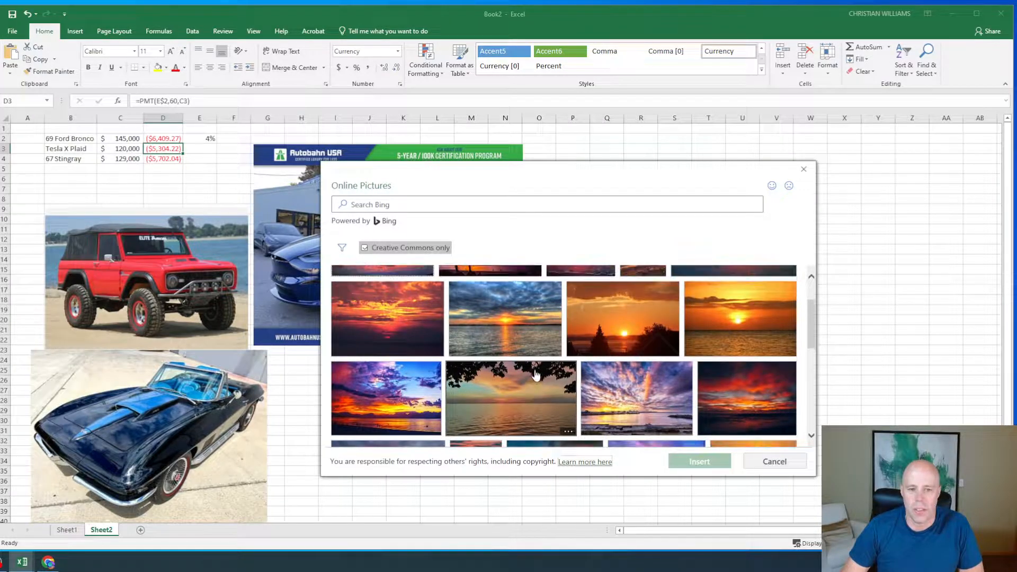
scroll(533, 376, up, 2)
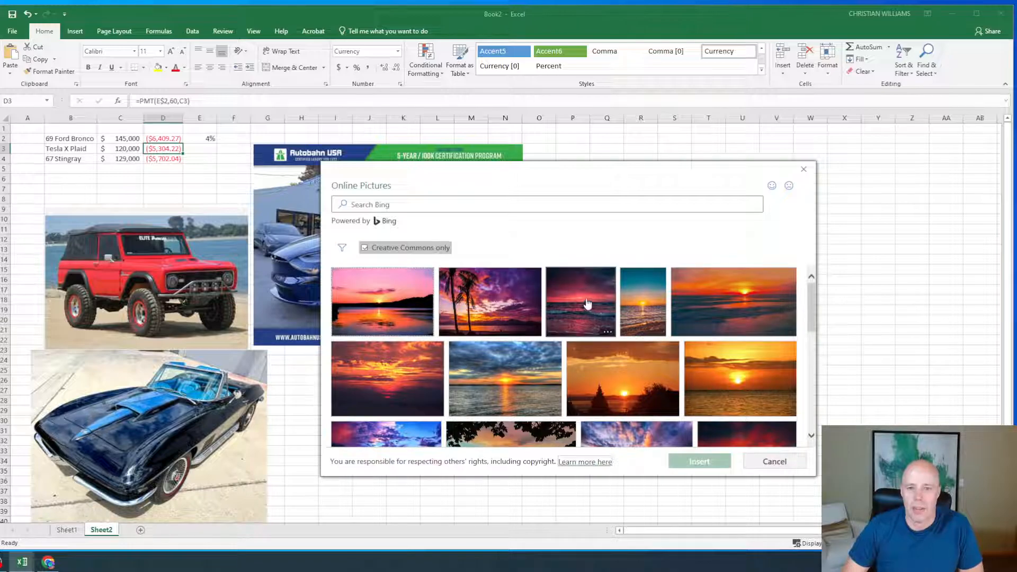
click(585, 306)
double_click(501, 308)
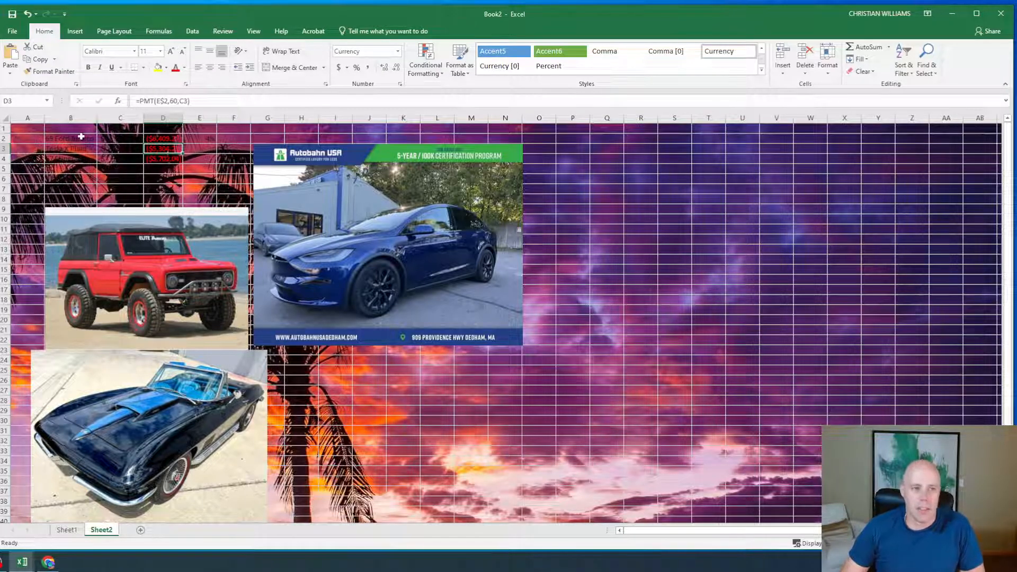
Try a light blue-gray fill on the car data in B2:E4 and undo it.
click(68, 138)
drag(68, 138, 191, 161)
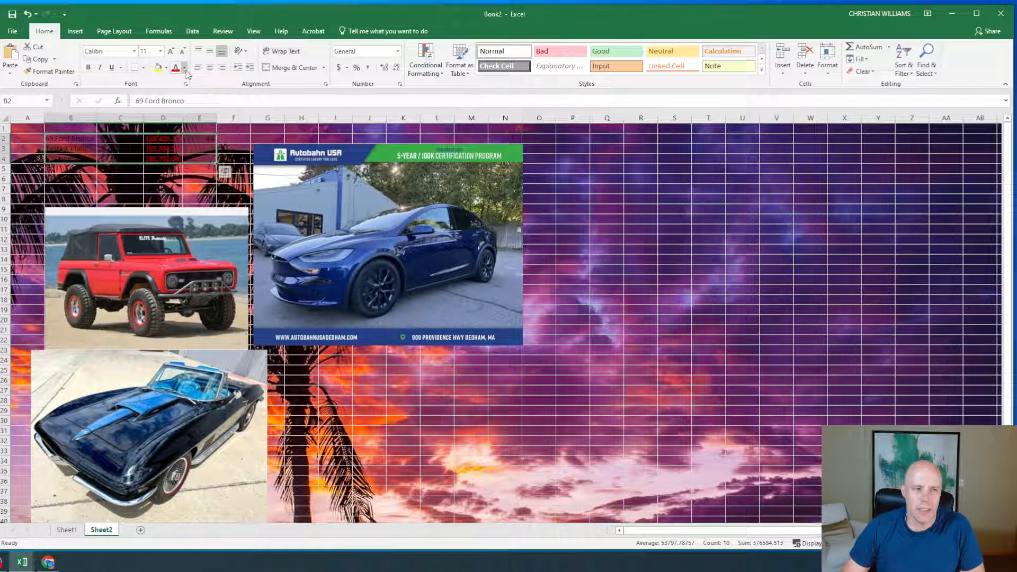
click(167, 67)
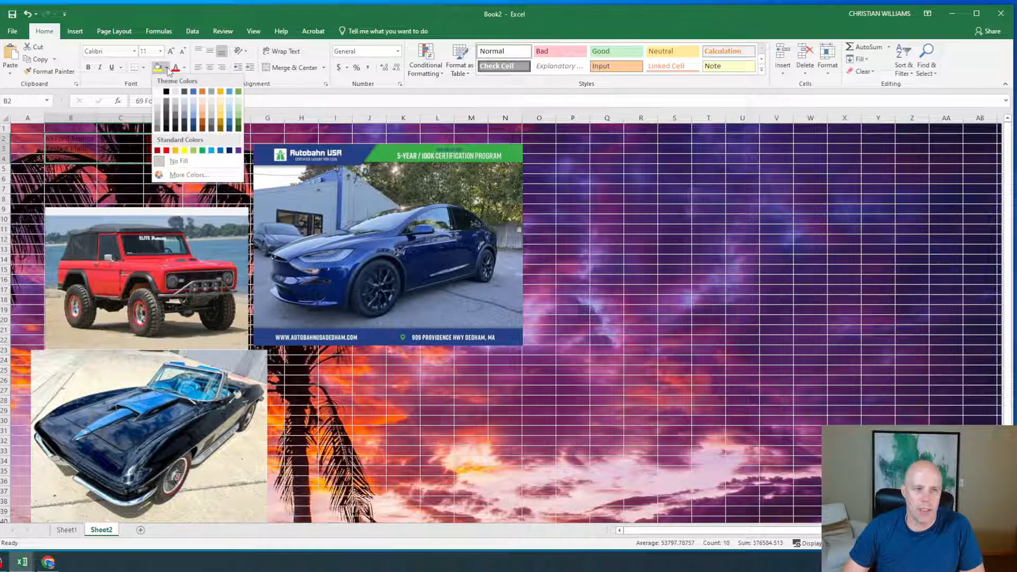
scroll(185, 107, up, 1)
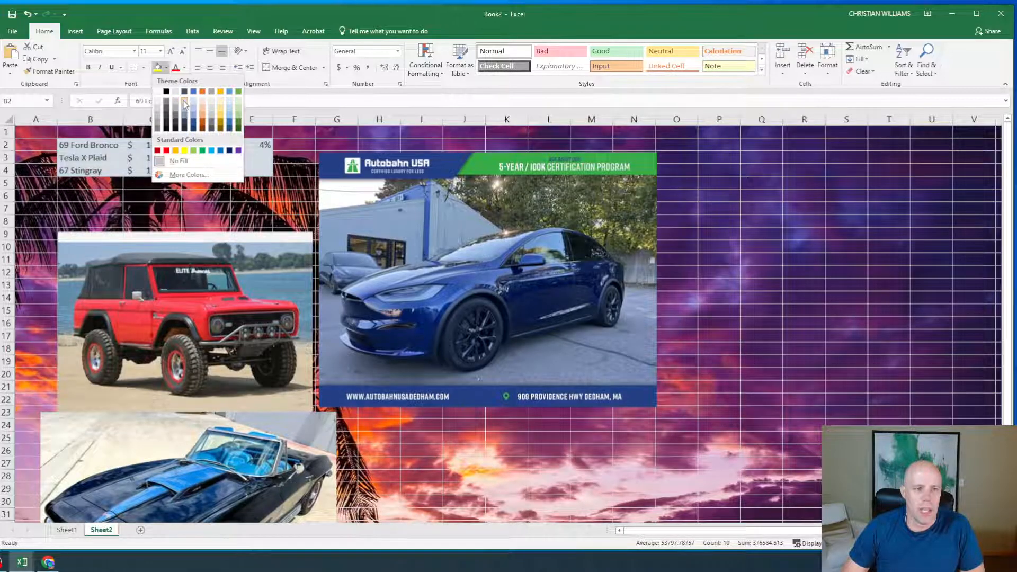
scroll(184, 104, down, 1)
click(226, 149)
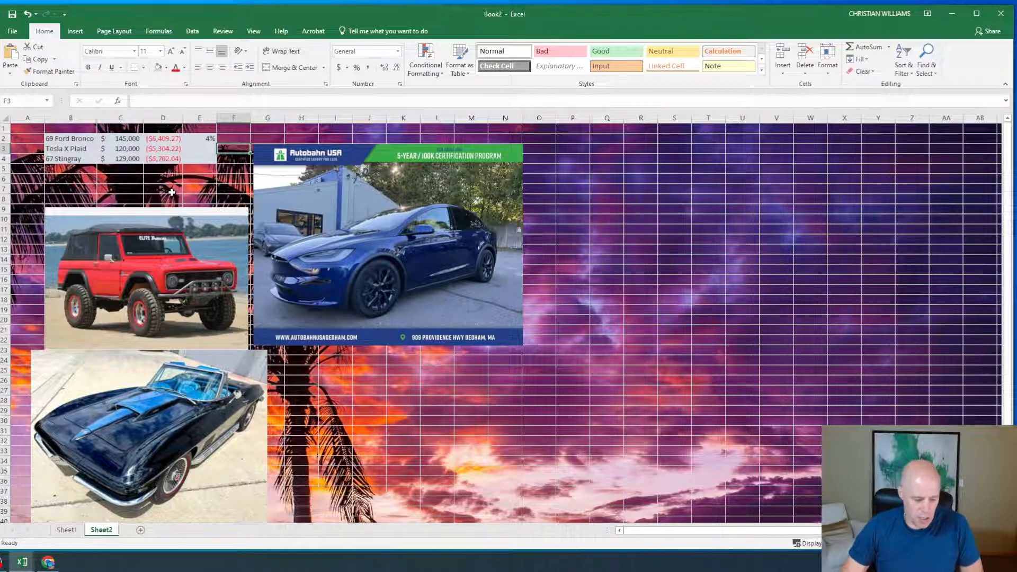
key(ctrl+z)
Try a white font color on the car names, prices, payments and rate in B2:E4.
drag(66, 138, 190, 163)
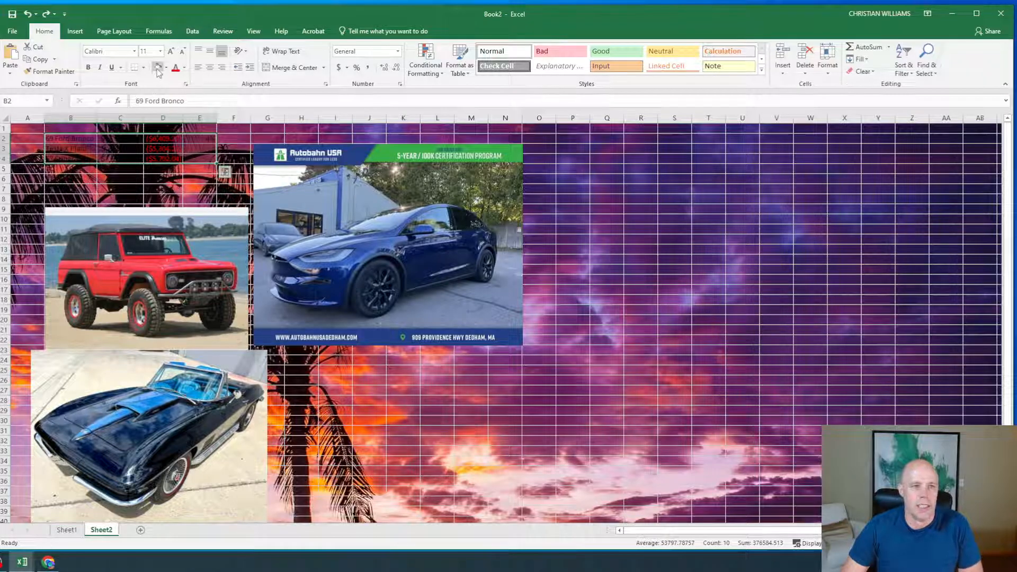
click(182, 67)
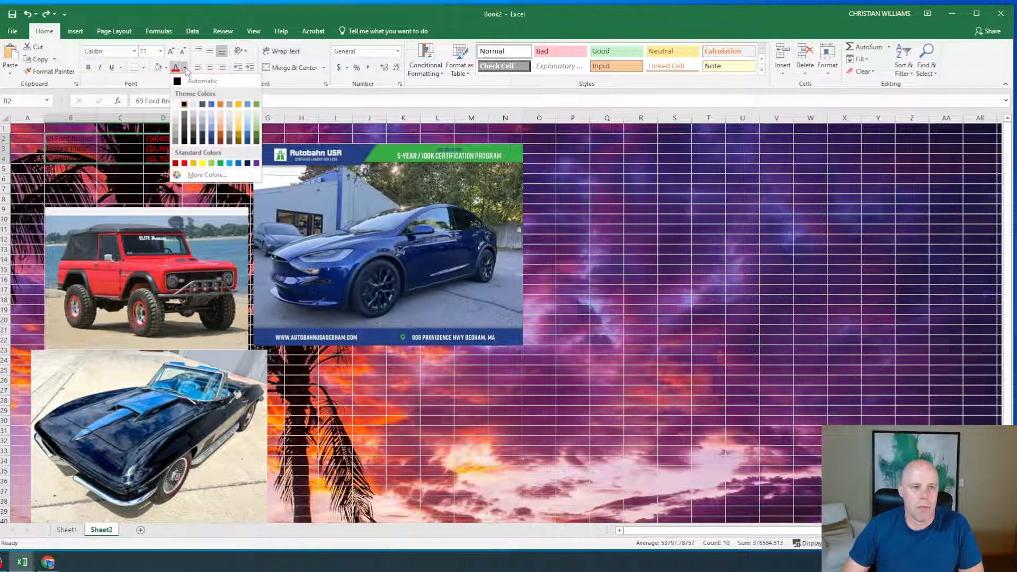
click(176, 105)
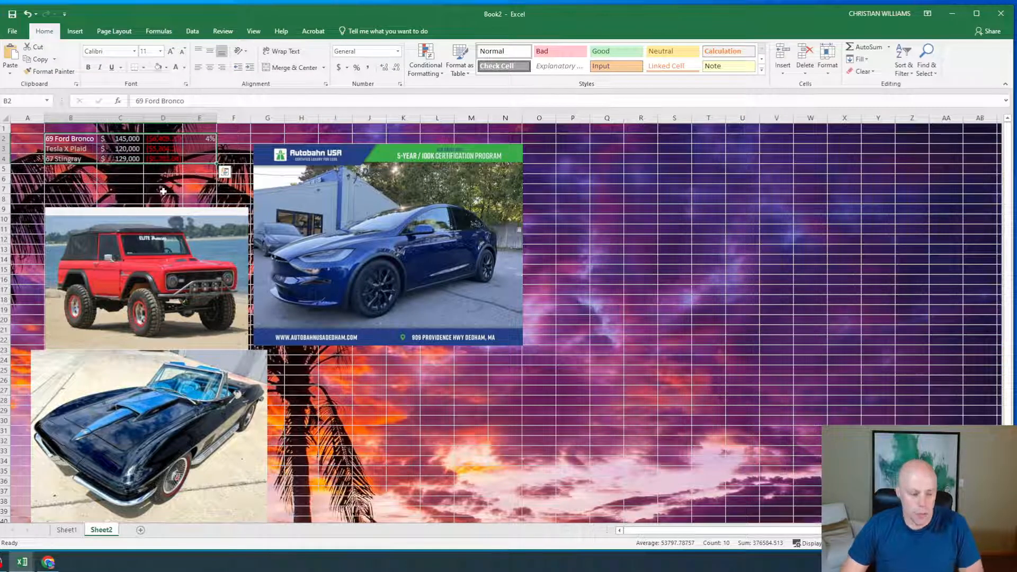
Fill the car data range B2:E4 with light blue-gray so the dark text stands out from the background picture.
click(78, 138)
drag(78, 138, 208, 157)
click(158, 67)
click(162, 199)
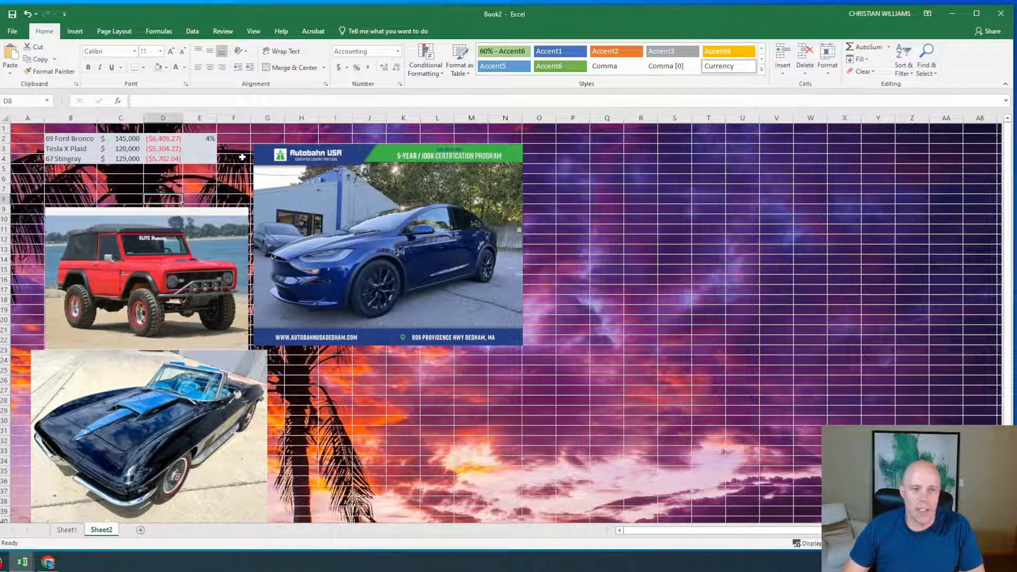
Turn off the gridlines on the car sheet.
click(257, 31)
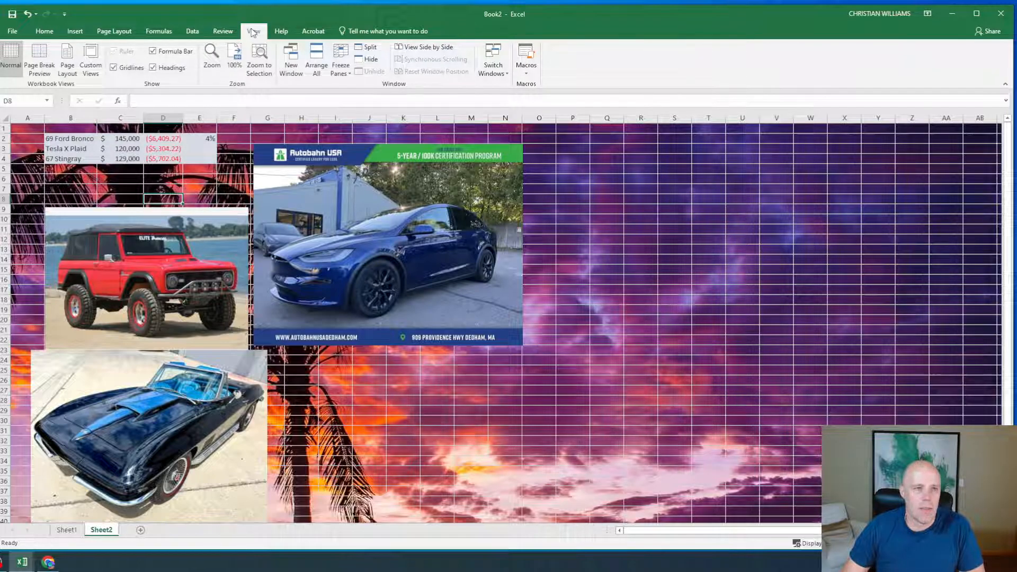
click(115, 67)
click(588, 221)
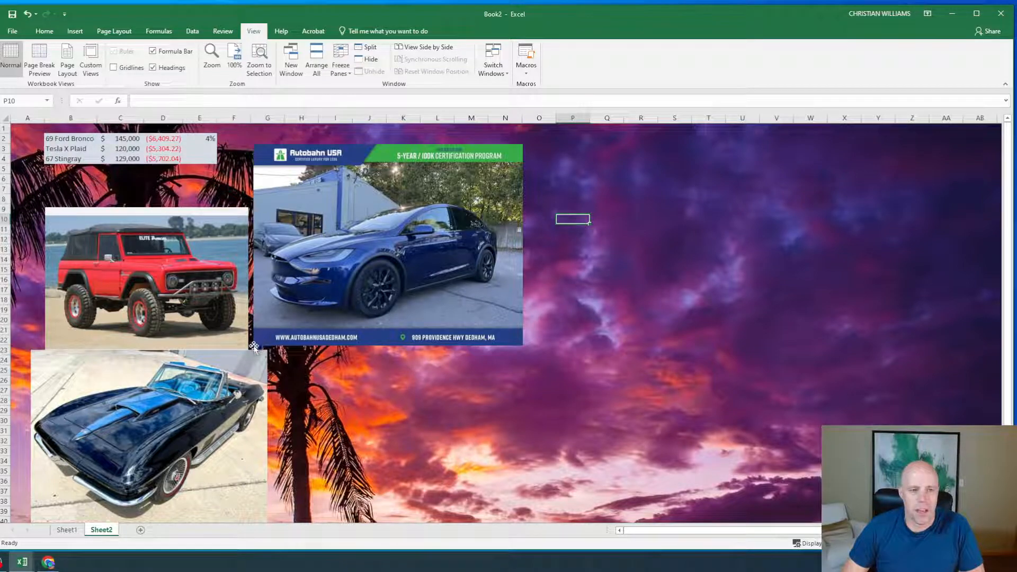
Shrink the Tesla picture beside the car data and Bronco picture, and place the Stingray picture directly beneath it, resized to the same width.
click(254, 346)
drag(255, 345, 263, 260)
drag(213, 419, 439, 358)
drag(491, 287, 454, 313)
drag(393, 386, 401, 340)
drag(459, 415, 464, 418)
click(510, 302)
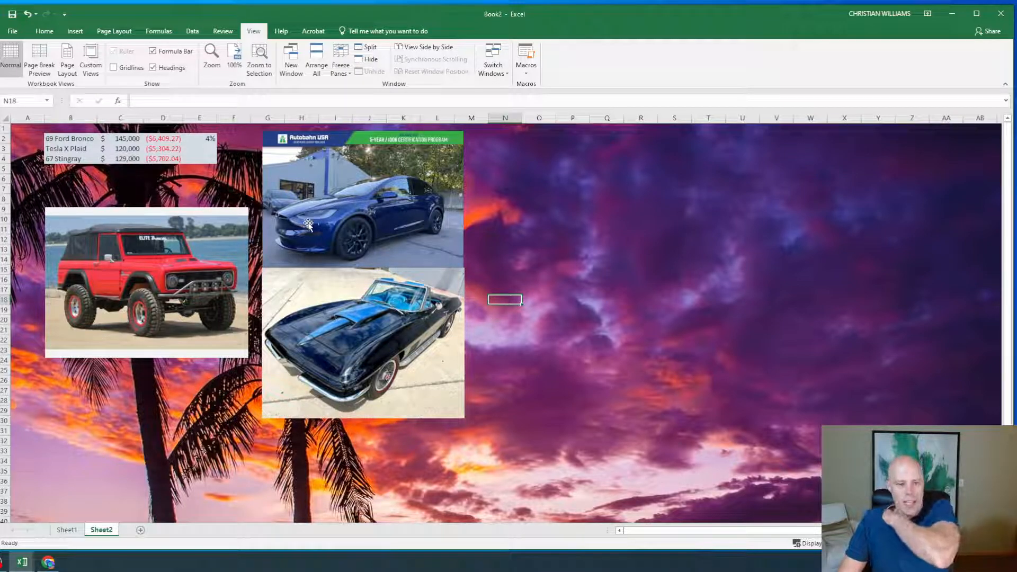
Rename the Sheet2 worksheet as Cars.
double_click(102, 529)
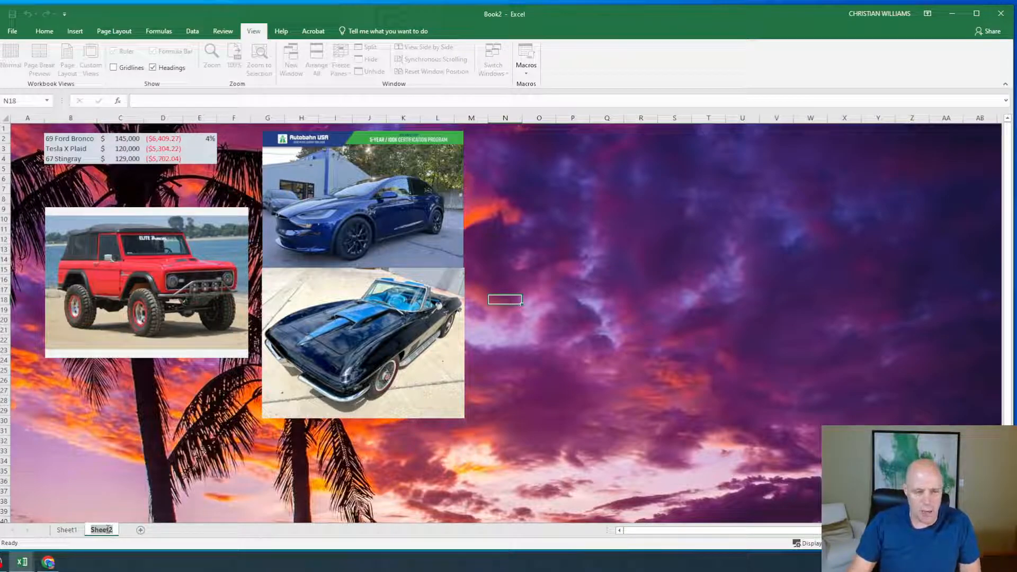
click(67, 530)
click(97, 531)
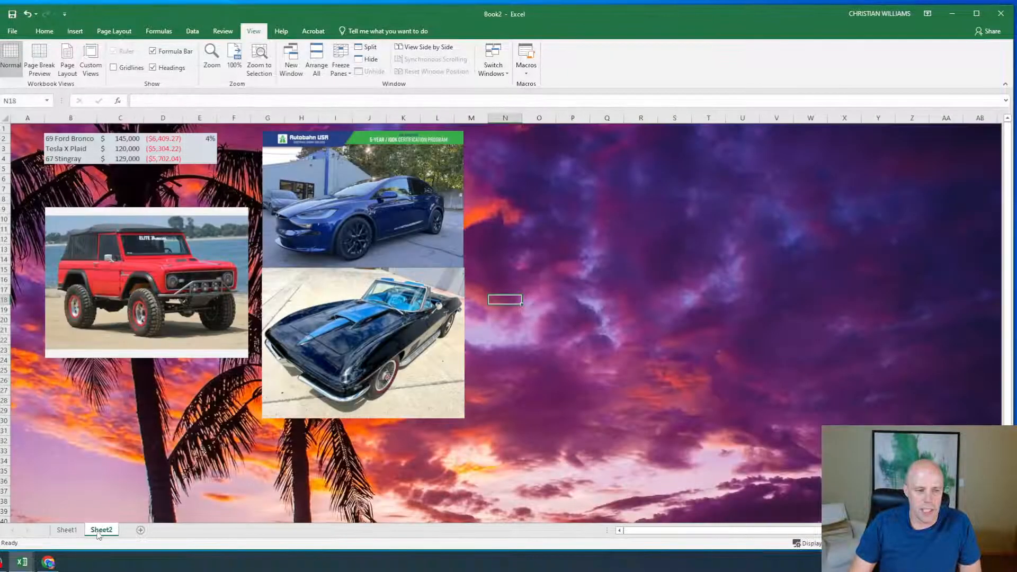
double_click(101, 530)
text(Cars)
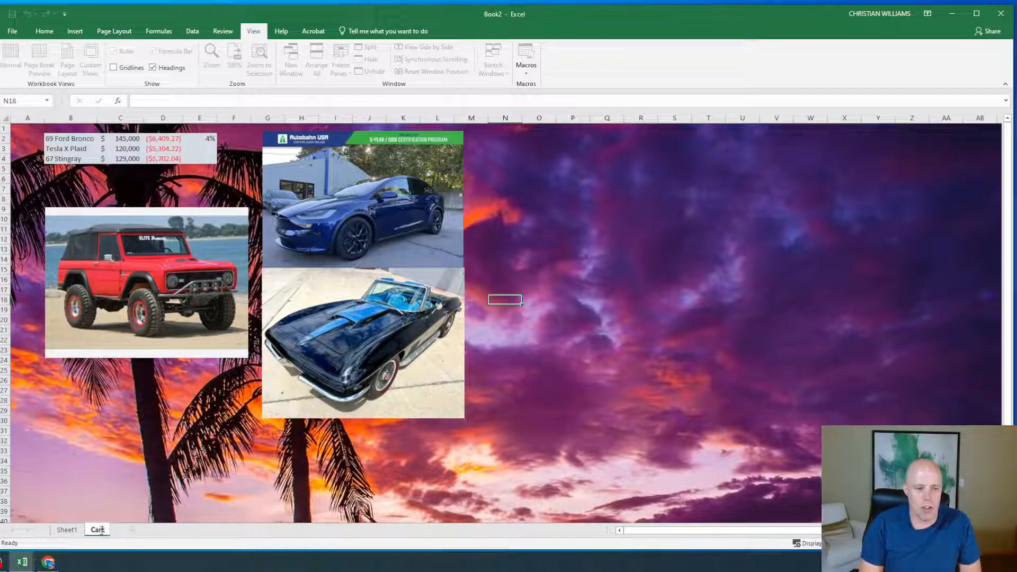
Rename the Sheet1 worksheet as Expenses and return to the Cars sheet.
click(70, 530)
double_click(69, 529)
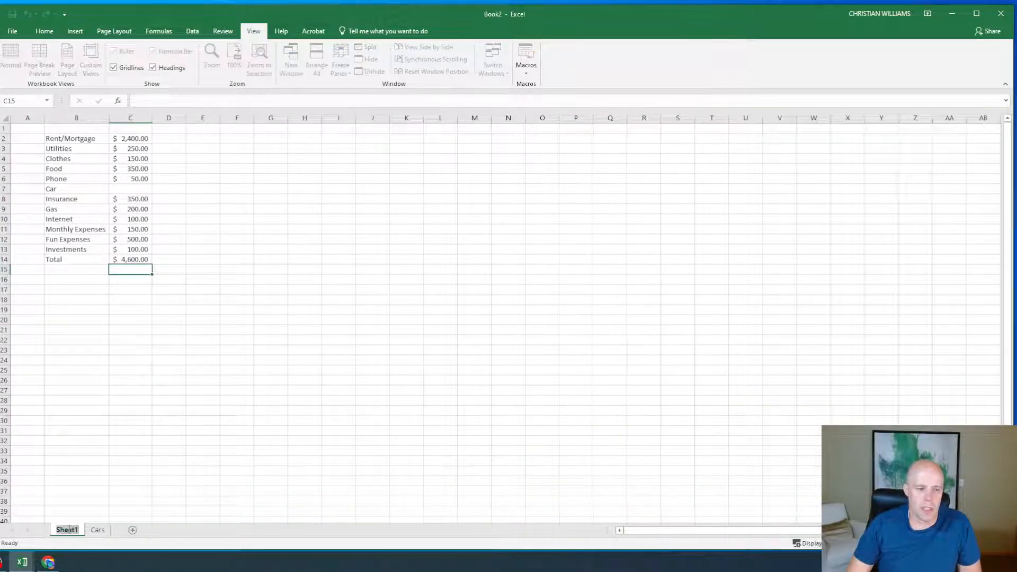
text(Expenses)
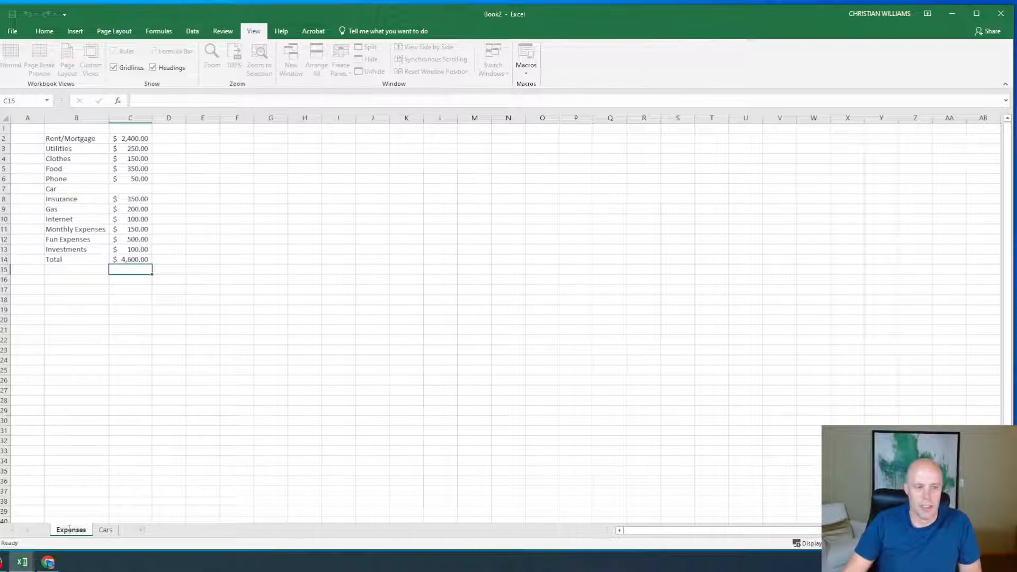
click(104, 532)
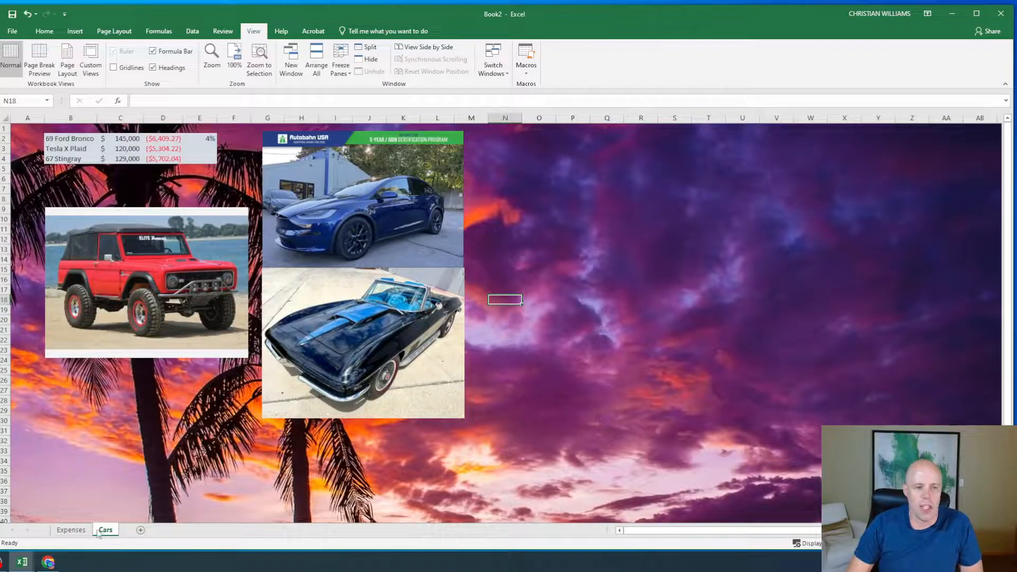